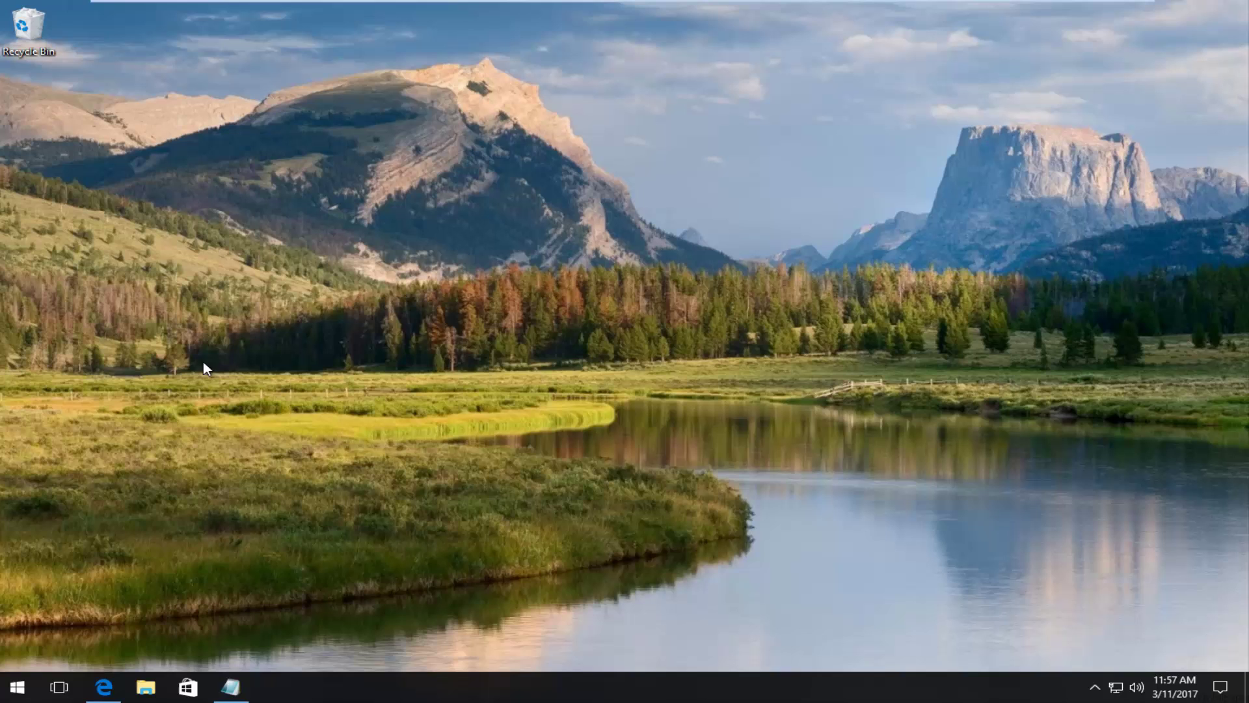
Step: Search the Start menu for 'servi' and launch the Services desktop app
left_click(29, 687)
type("ser")
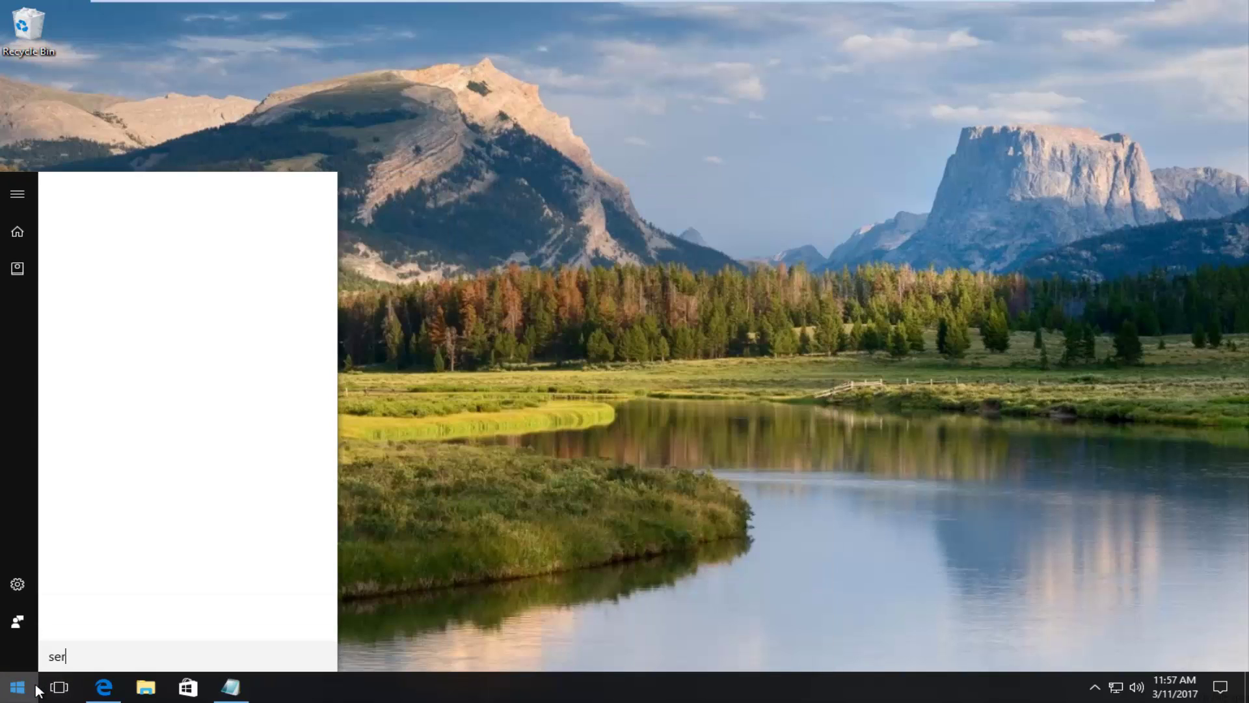
type("vi")
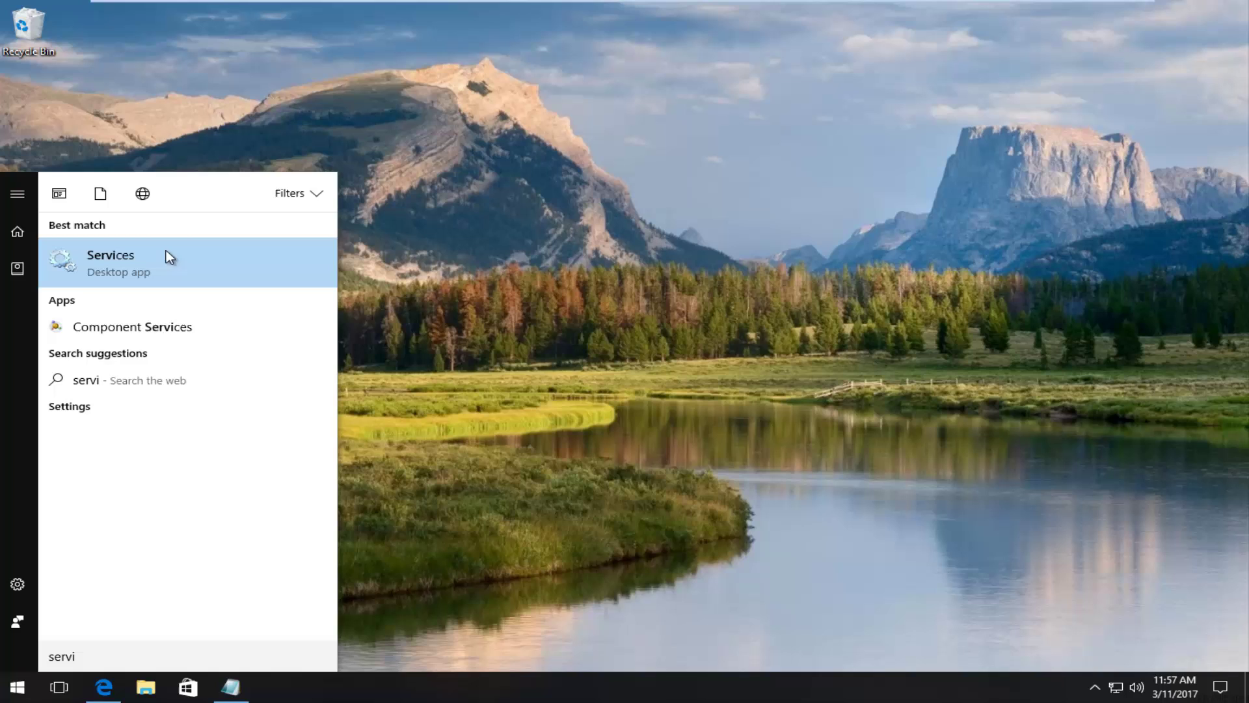
left_click(129, 262)
left_click(151, 282)
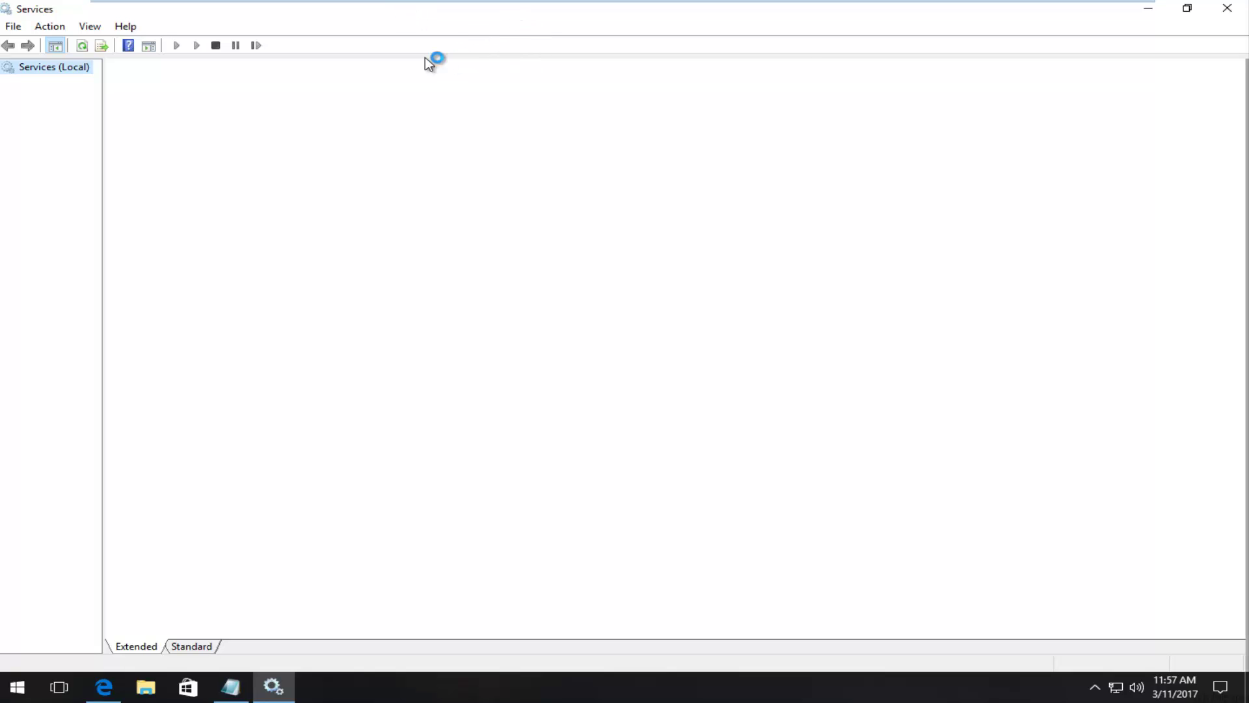
Step: Restore and enlarge the Services window, then glance over several services' details
double_click(479, 24)
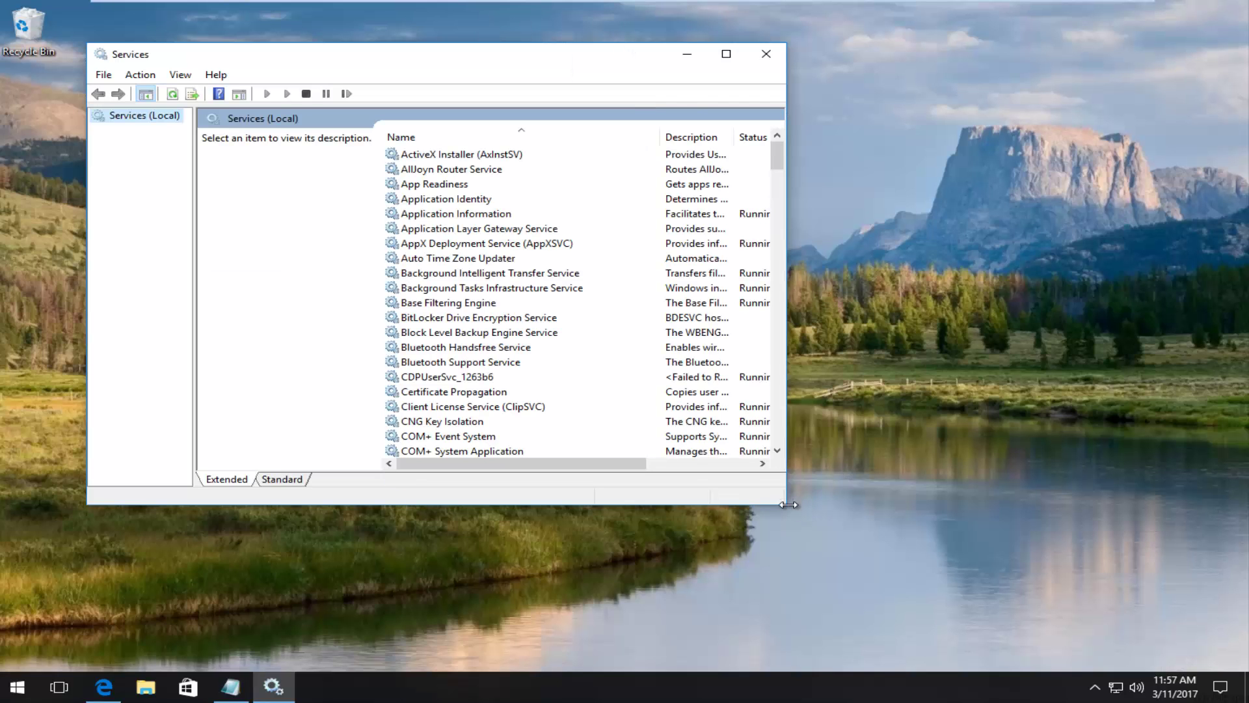
mouse_move(786, 505)
left_mouse_down()
mouse_move(1066, 539)
mouse_move(1123, 635)
left_mouse_up()
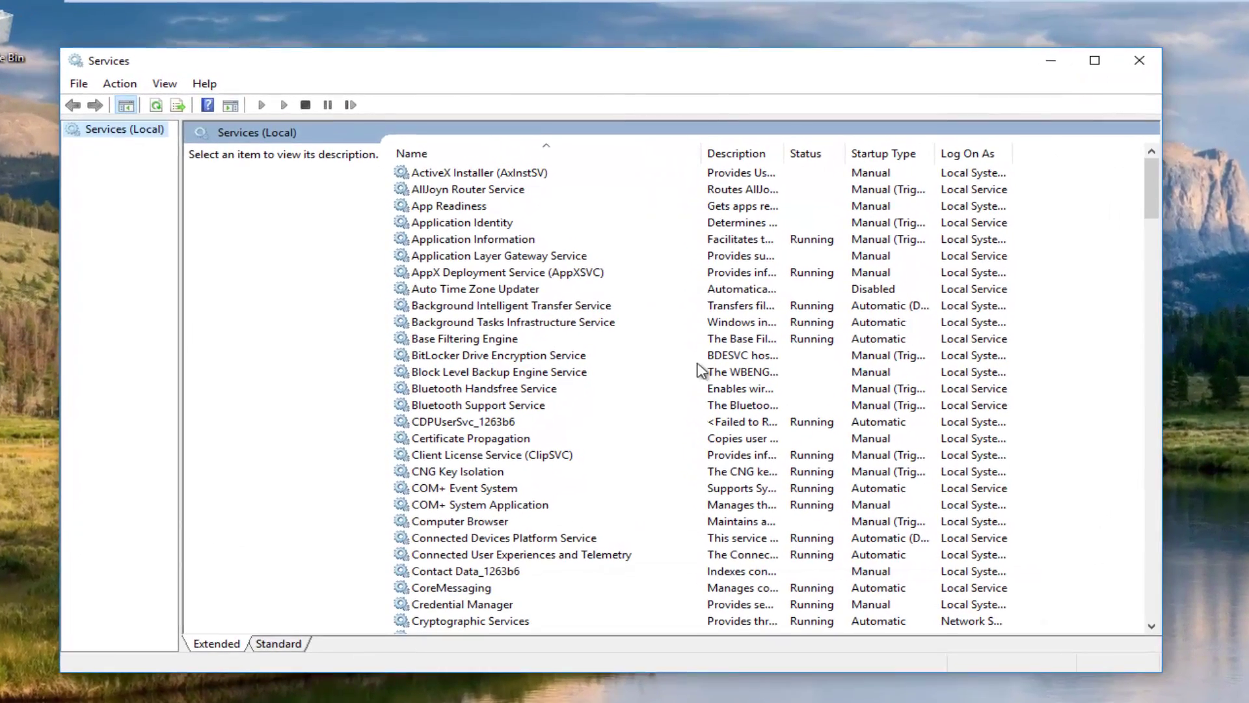
left_click(576, 310)
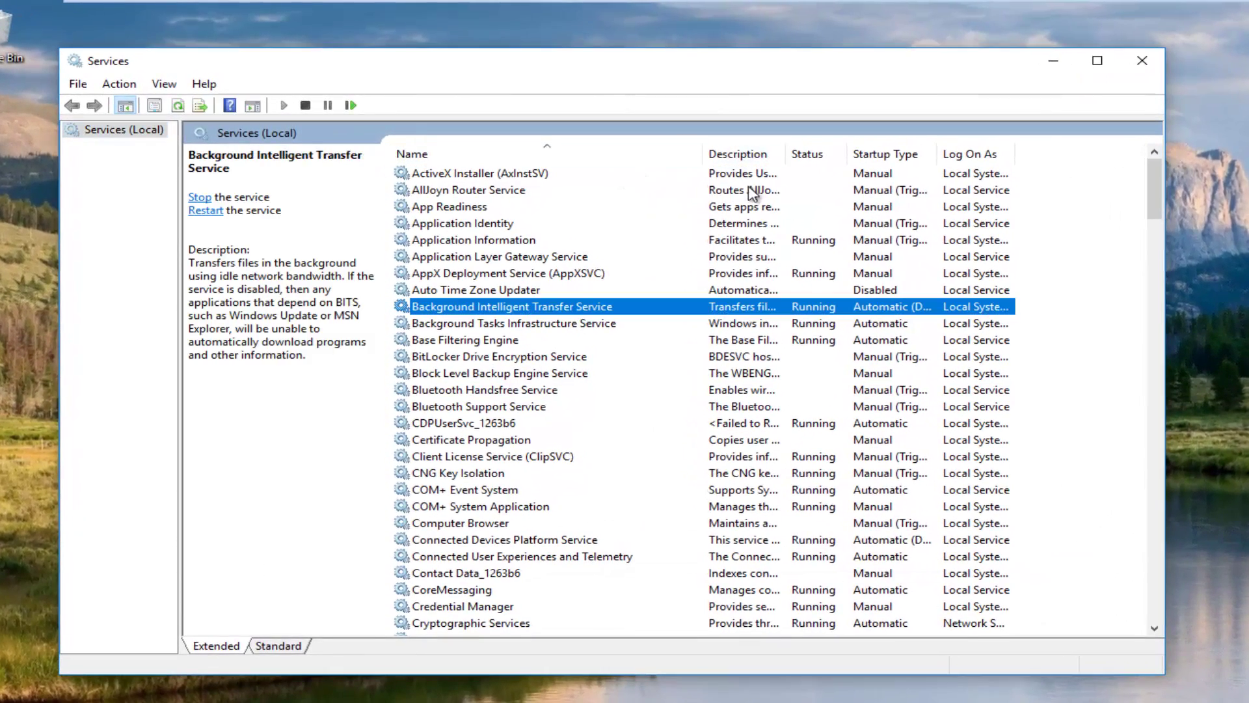
left_click(549, 243)
scroll(596, 333, "down", 2)
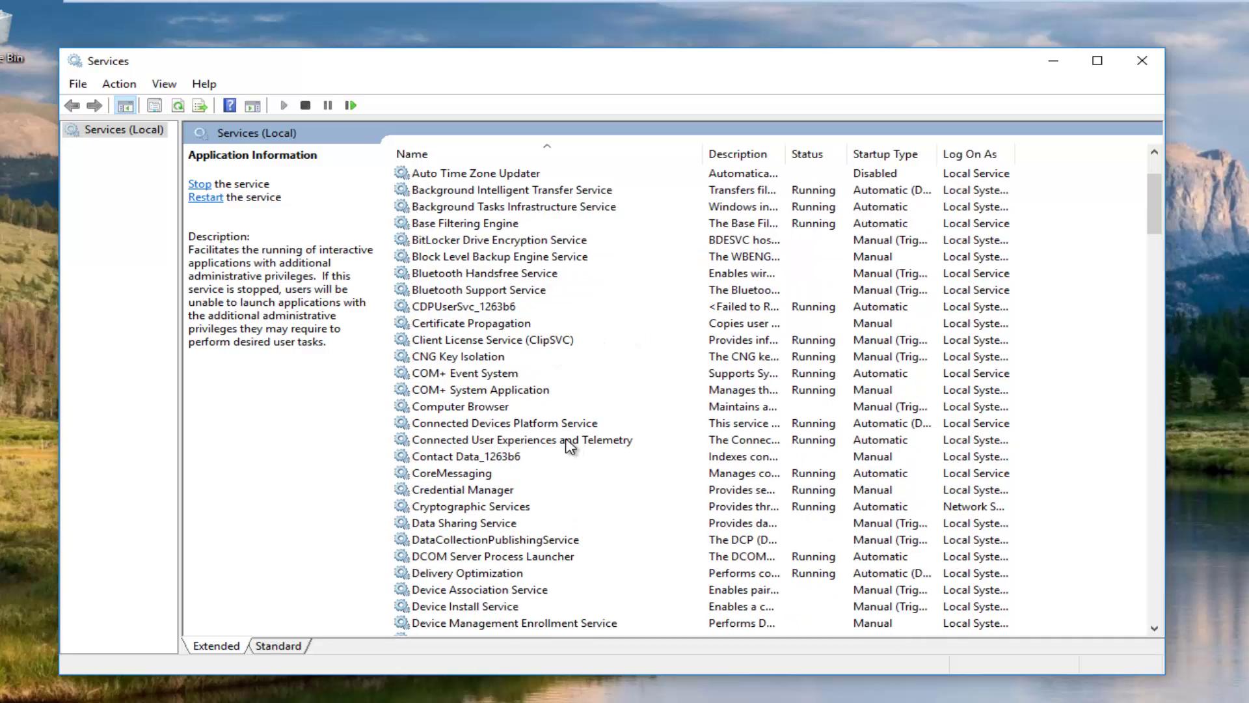
left_click(543, 375)
scroll(543, 390, "down", 4)
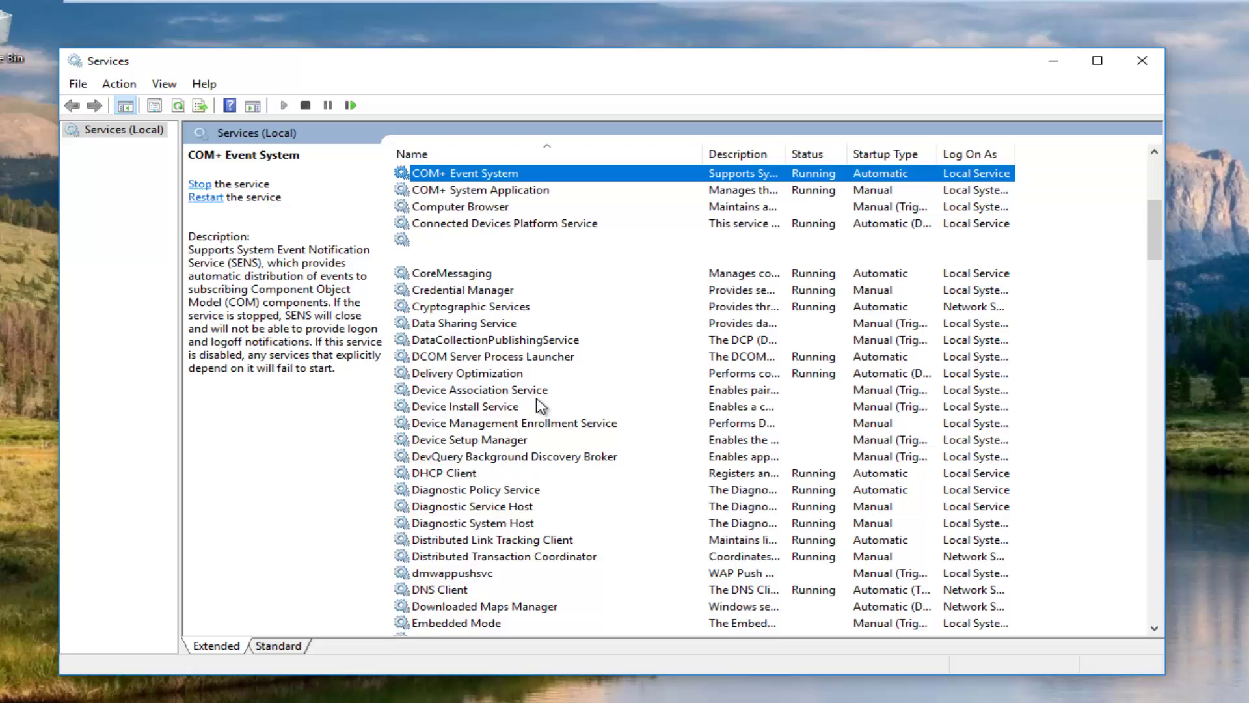
scroll(536, 398, "down", 4)
scroll(535, 400, "down", 5)
scroll(530, 405, "down", 2)
scroll(479, 421, "down", 7)
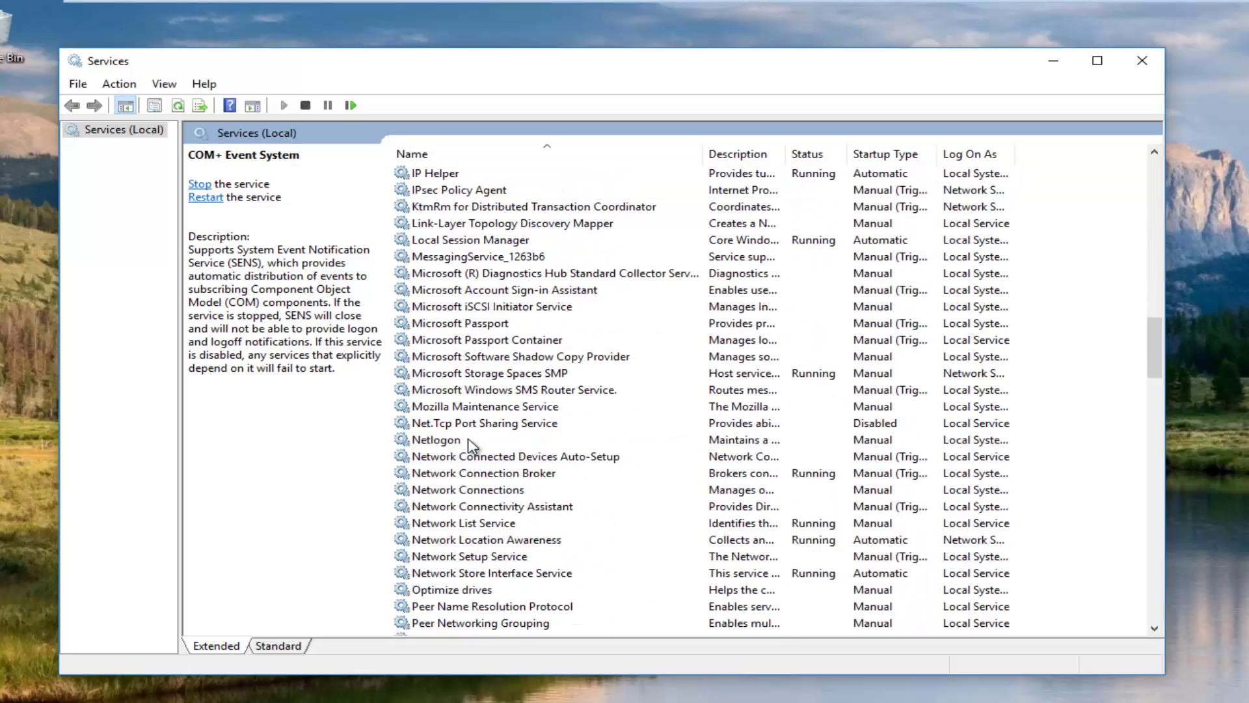
scroll(480, 419, "down", 5)
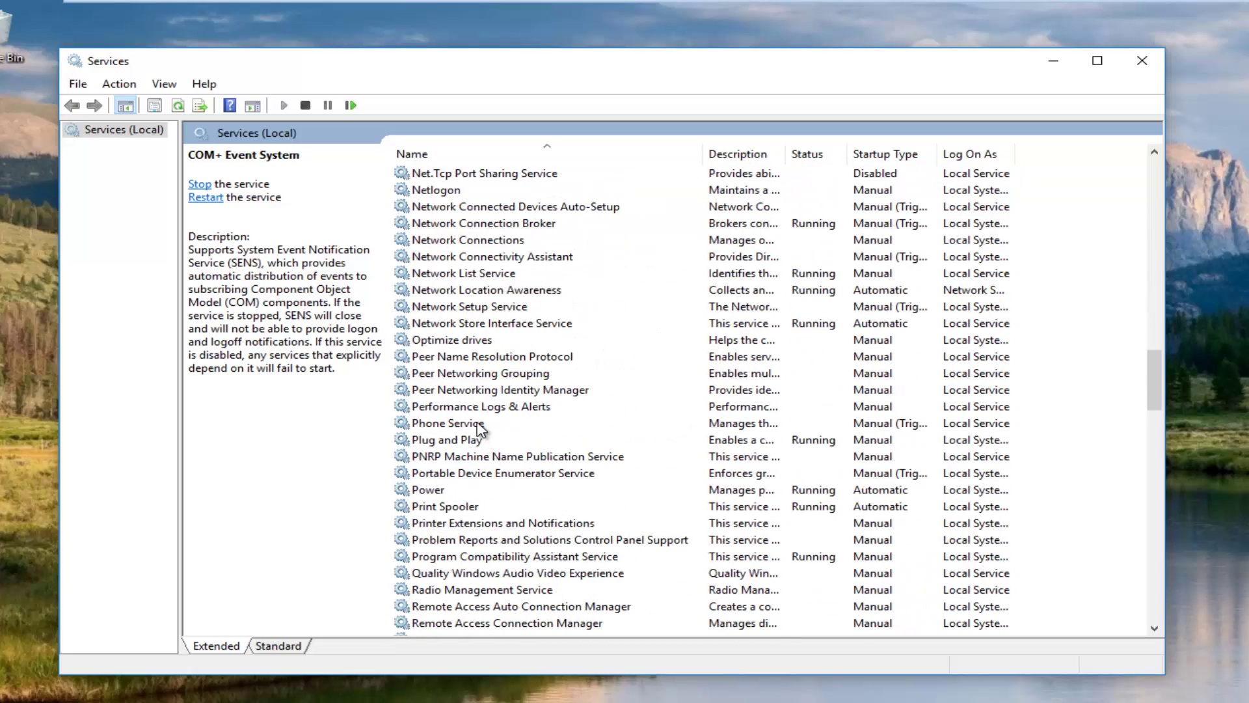
scroll(478, 433, "down", 2)
scroll(478, 432, "down", 1)
Step: Check Remote Procedure Call (RPC) properties: running with Automatic startup, then close them
left_click(472, 540)
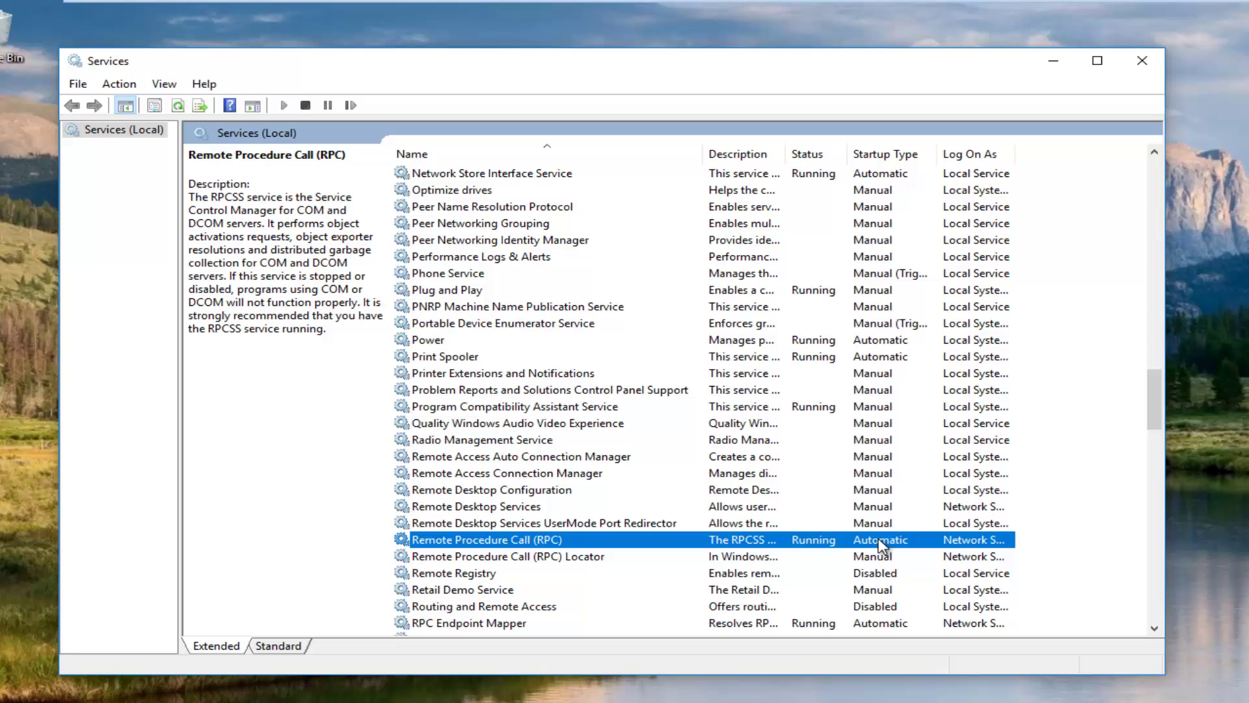
right_click(518, 543)
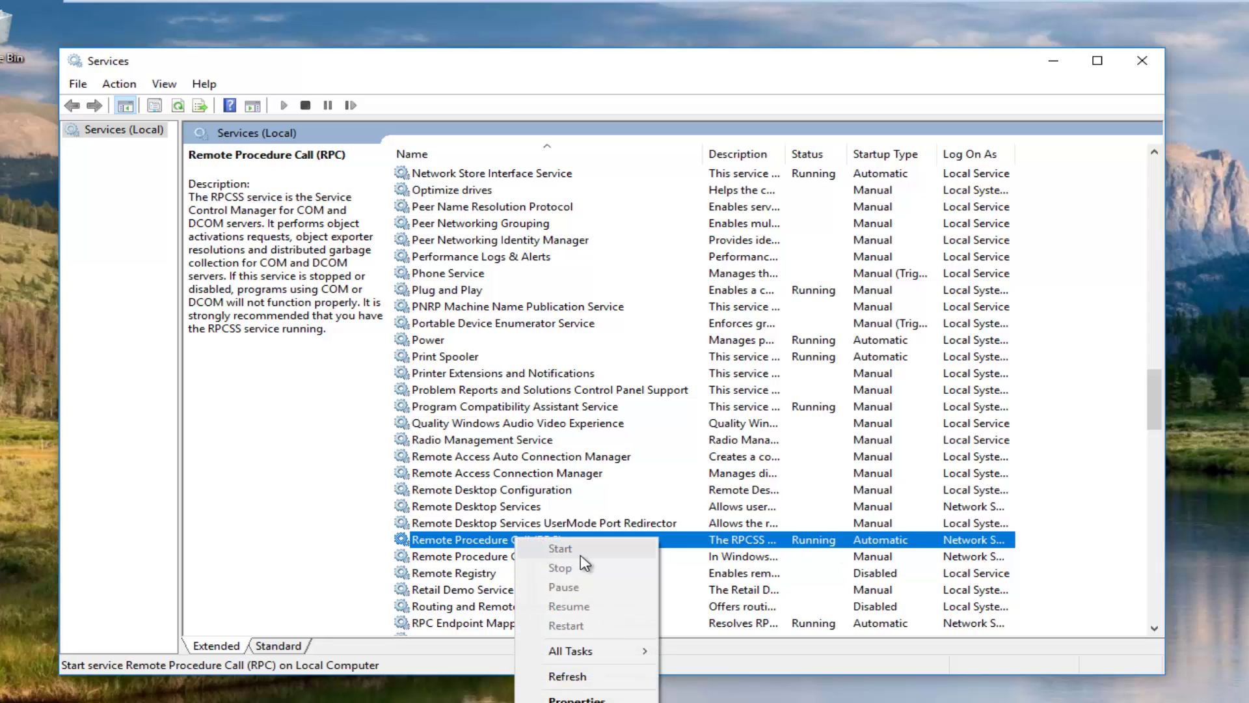
left_click(273, 496)
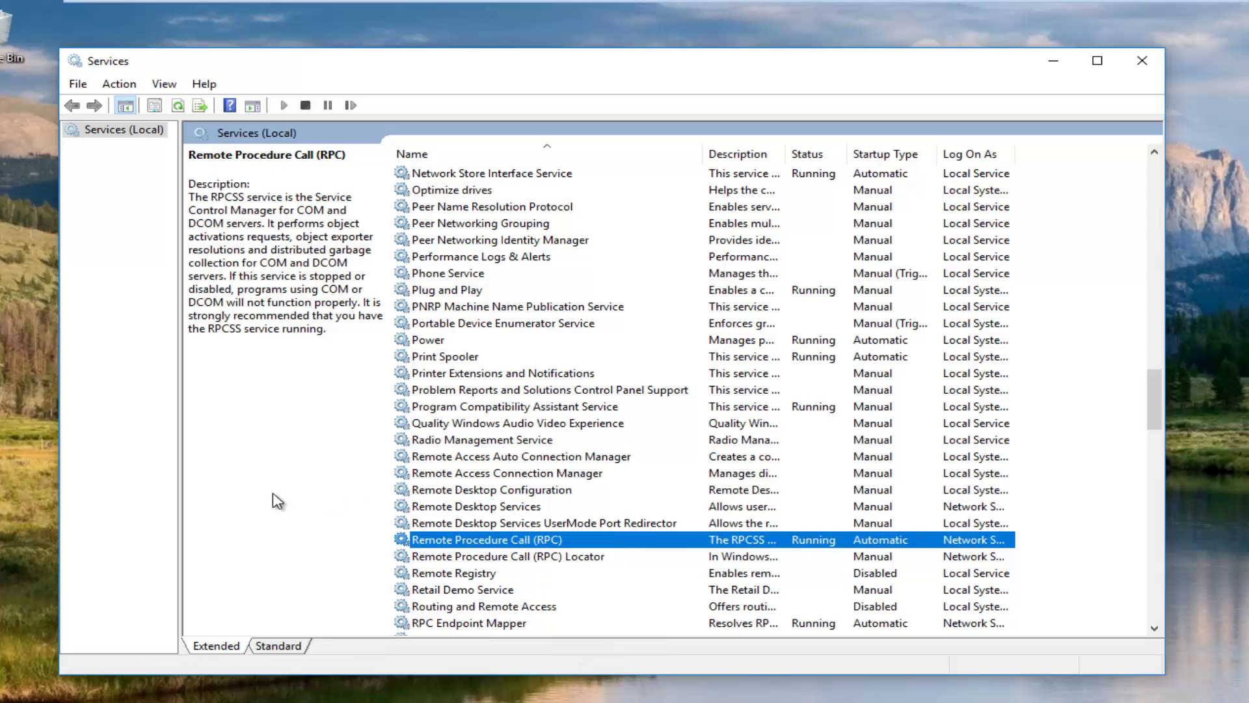
left_click(1018, 559)
left_click(503, 543)
double_click(510, 545)
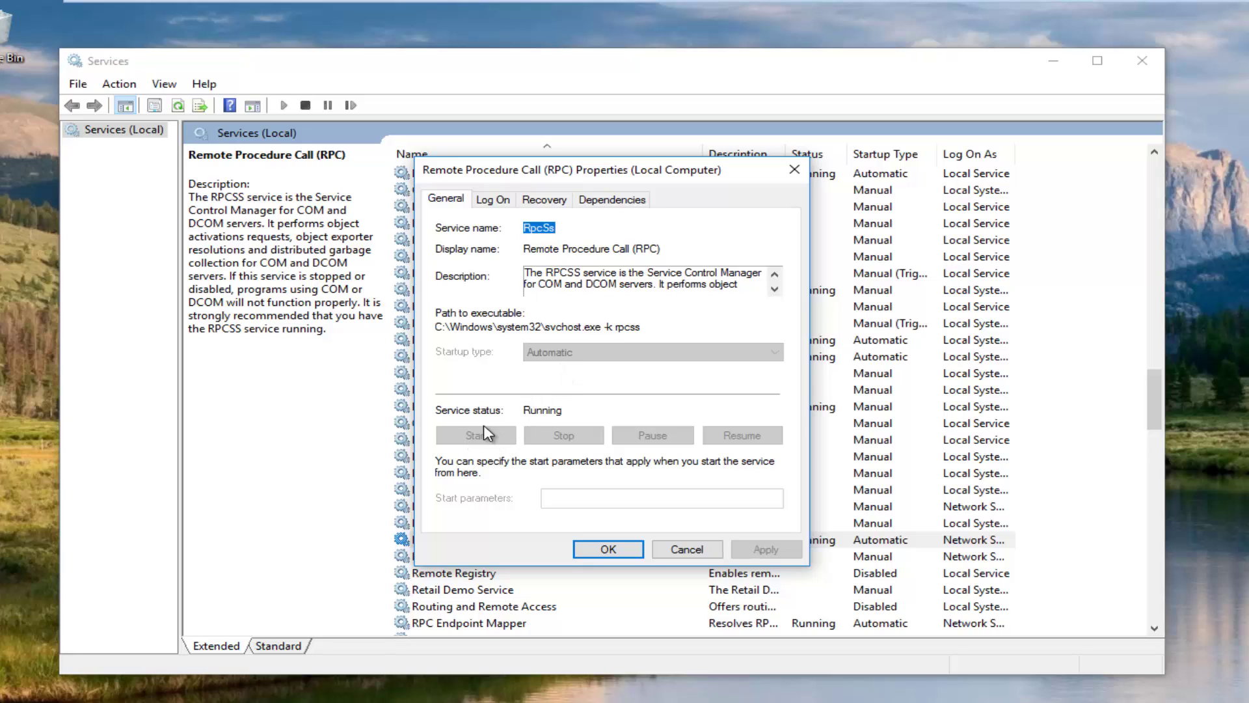
left_click(795, 168)
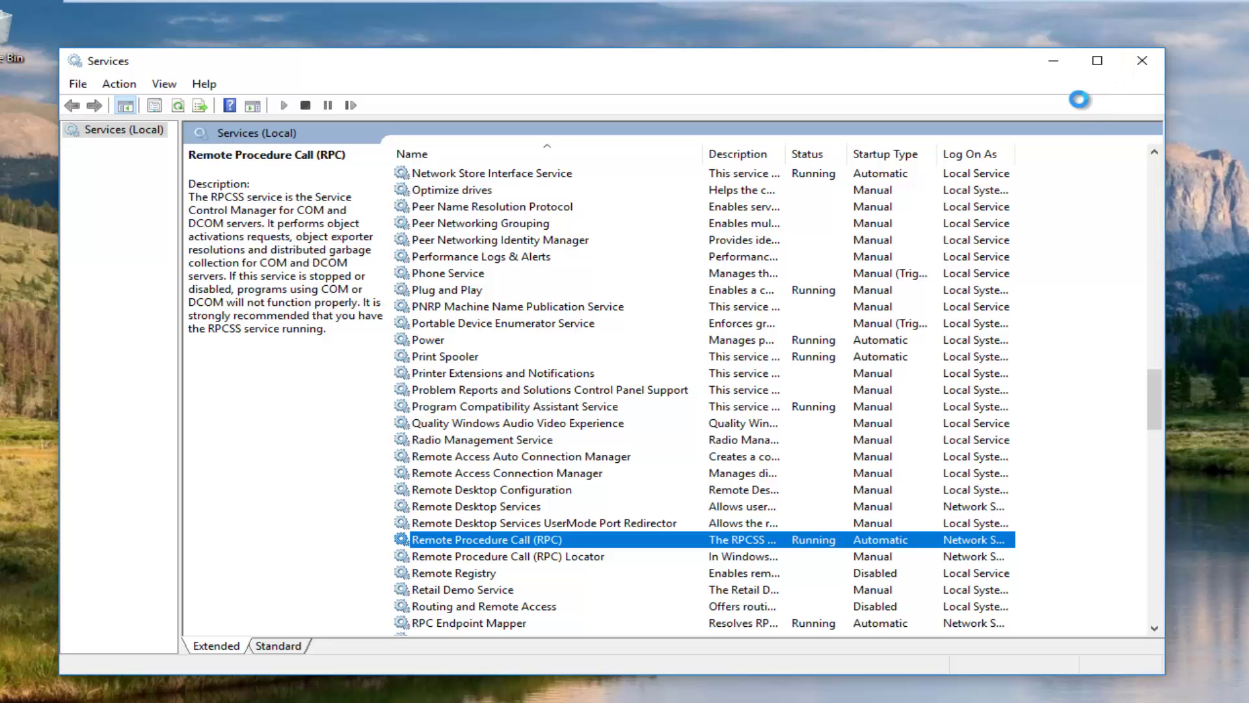
Step: Close Services and open Run from the power-user menu, clearing its Open field
left_click(1140, 64)
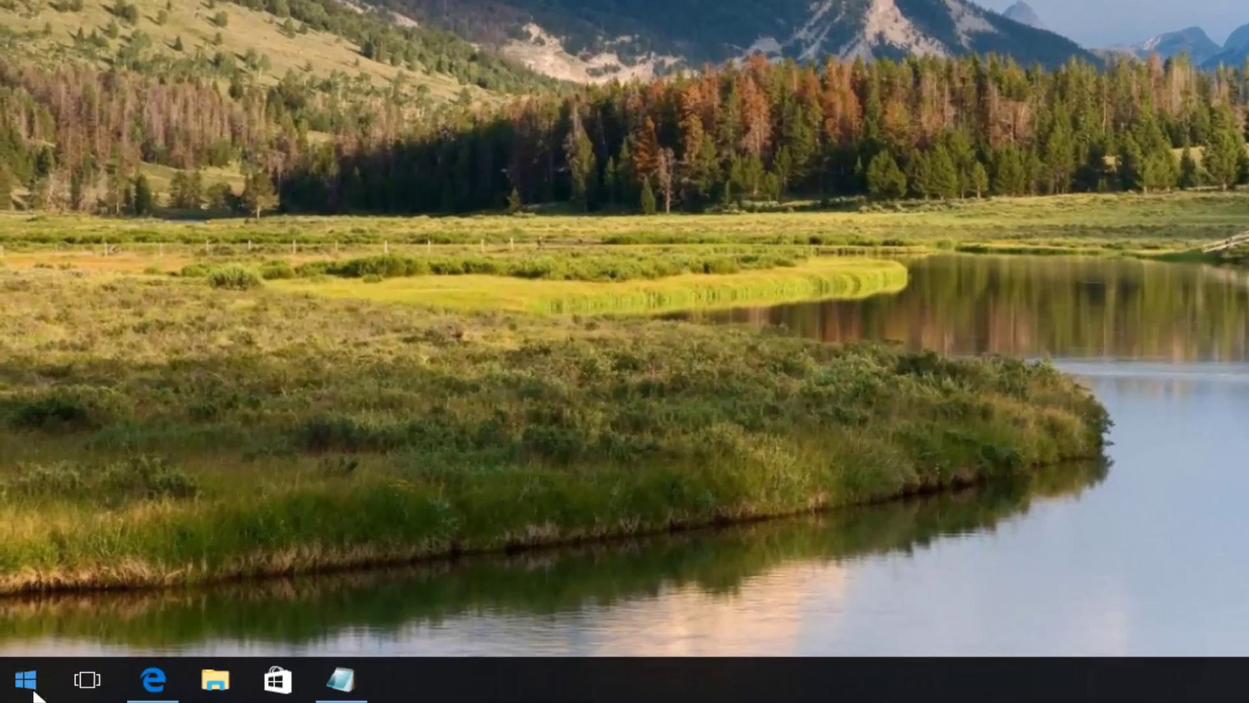
left_click(23, 685)
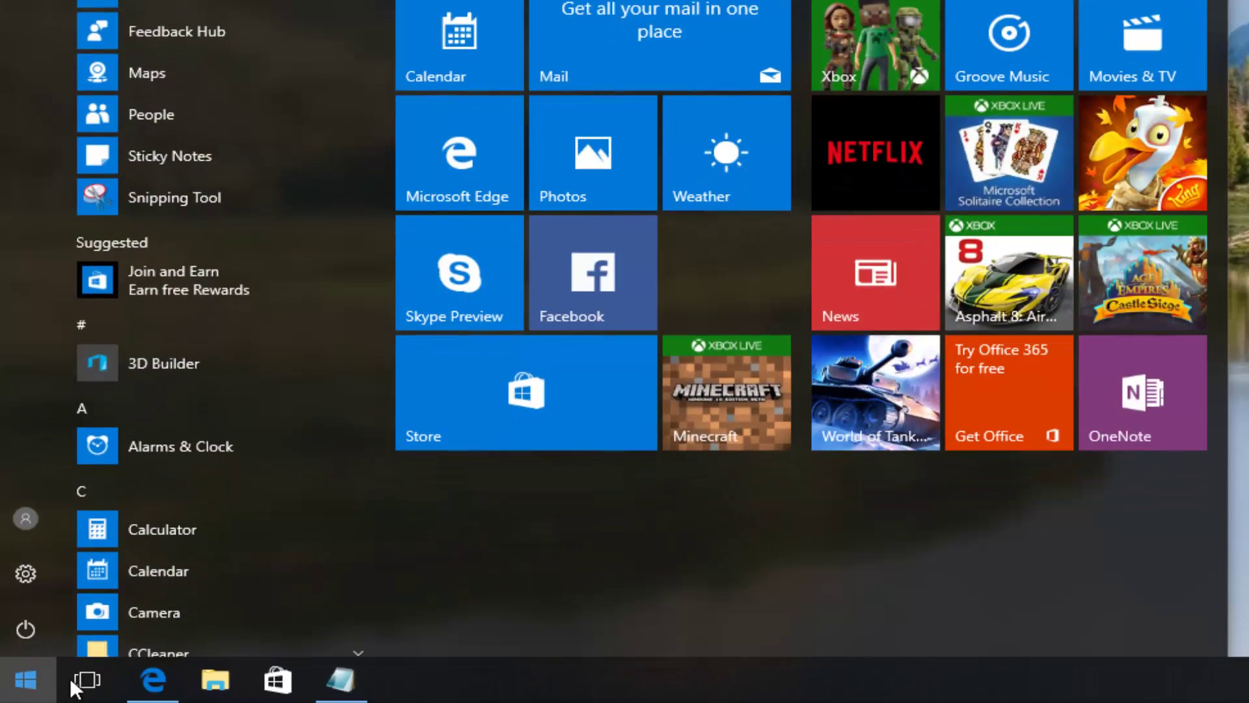
left_click(148, 664)
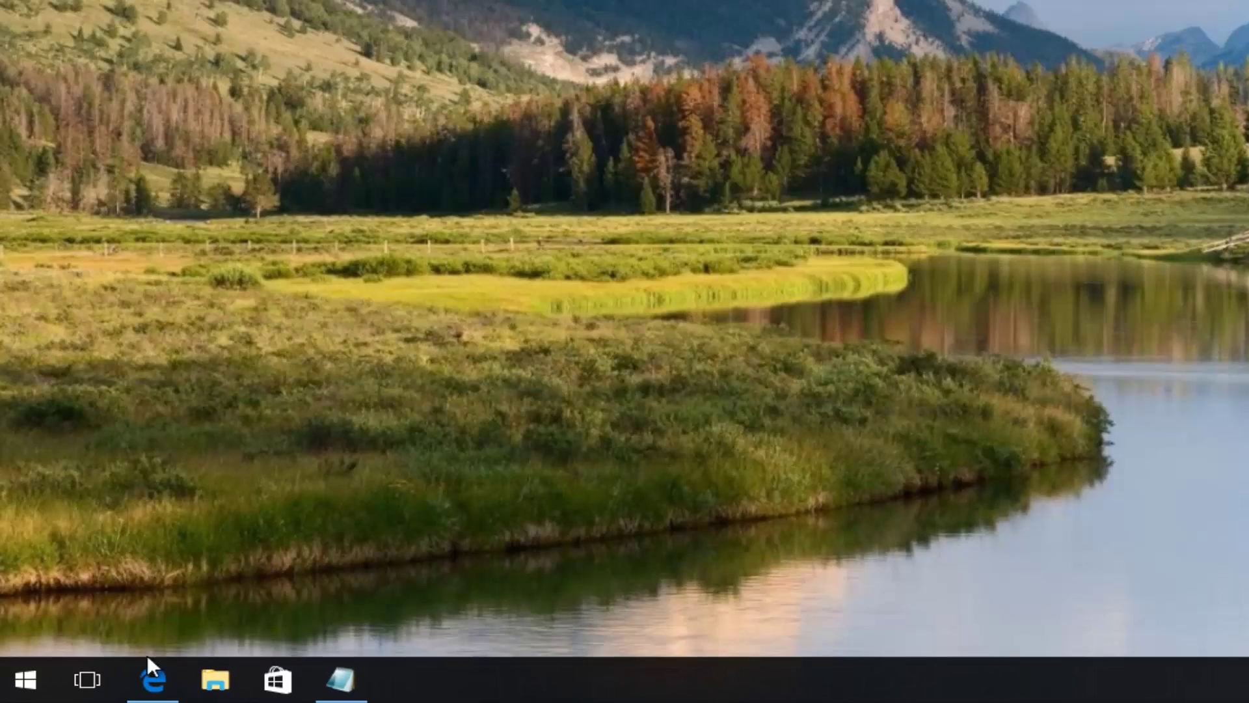
right_click(30, 678)
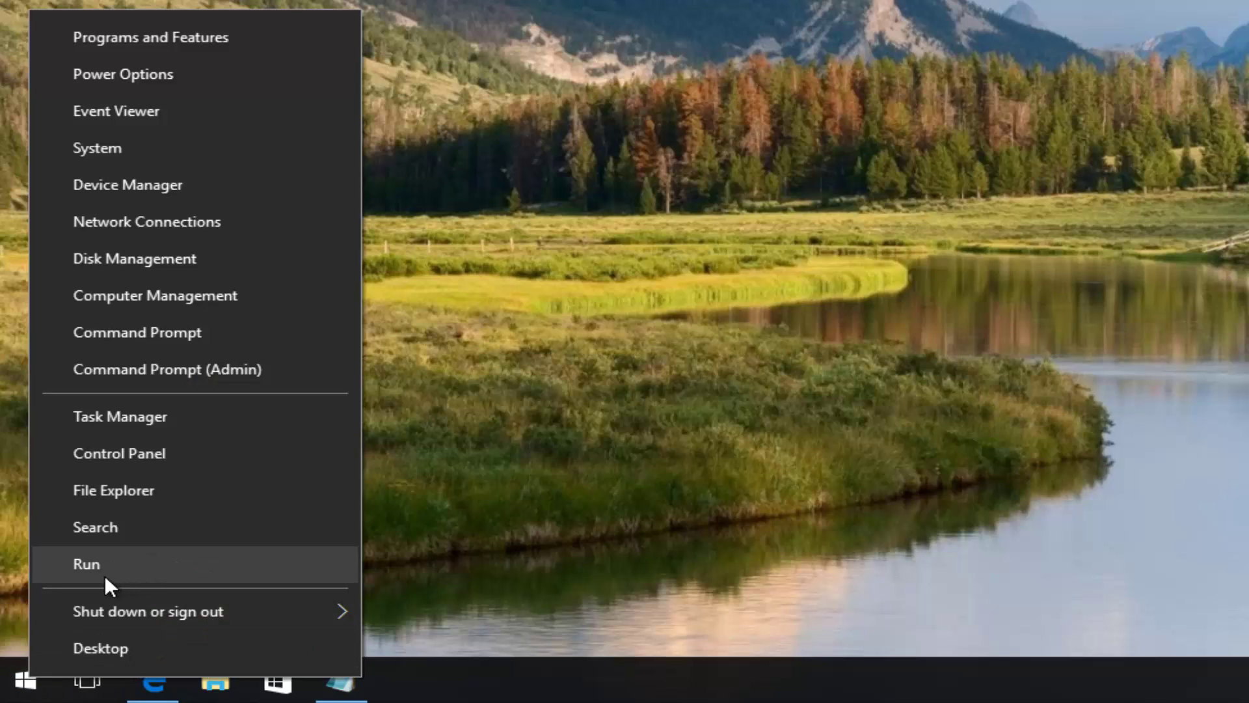
left_click(173, 568)
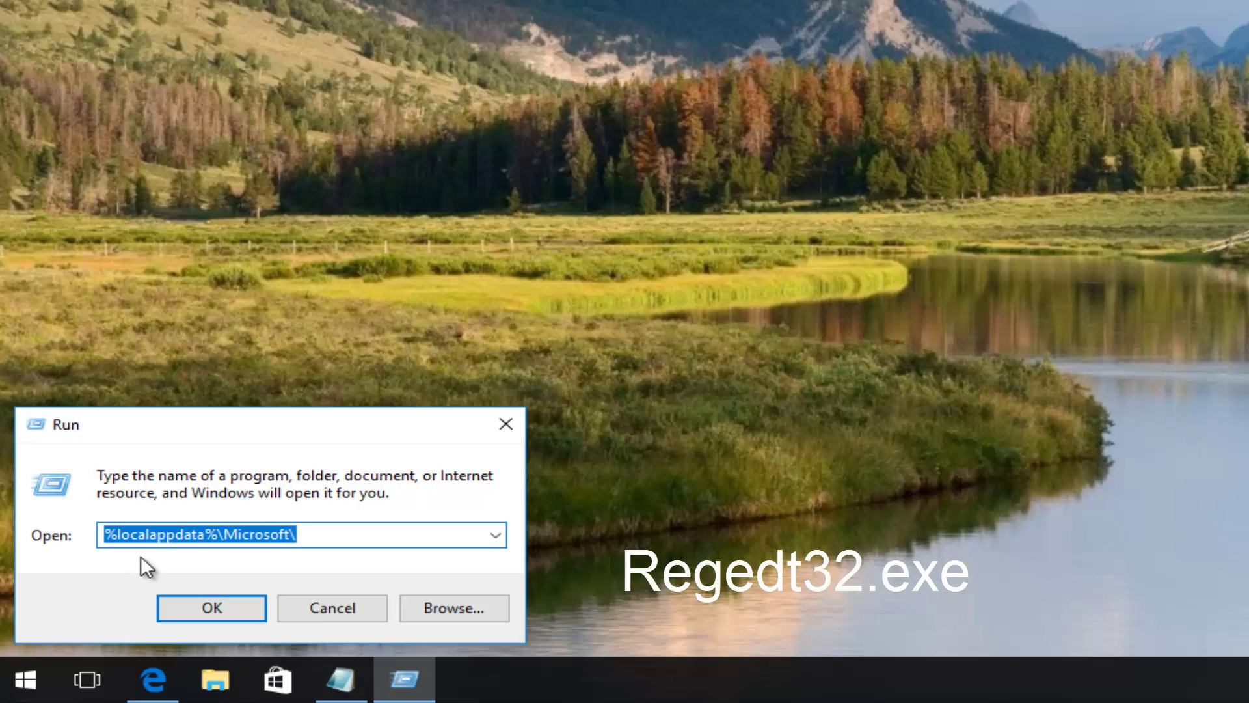
key("BackSpace")
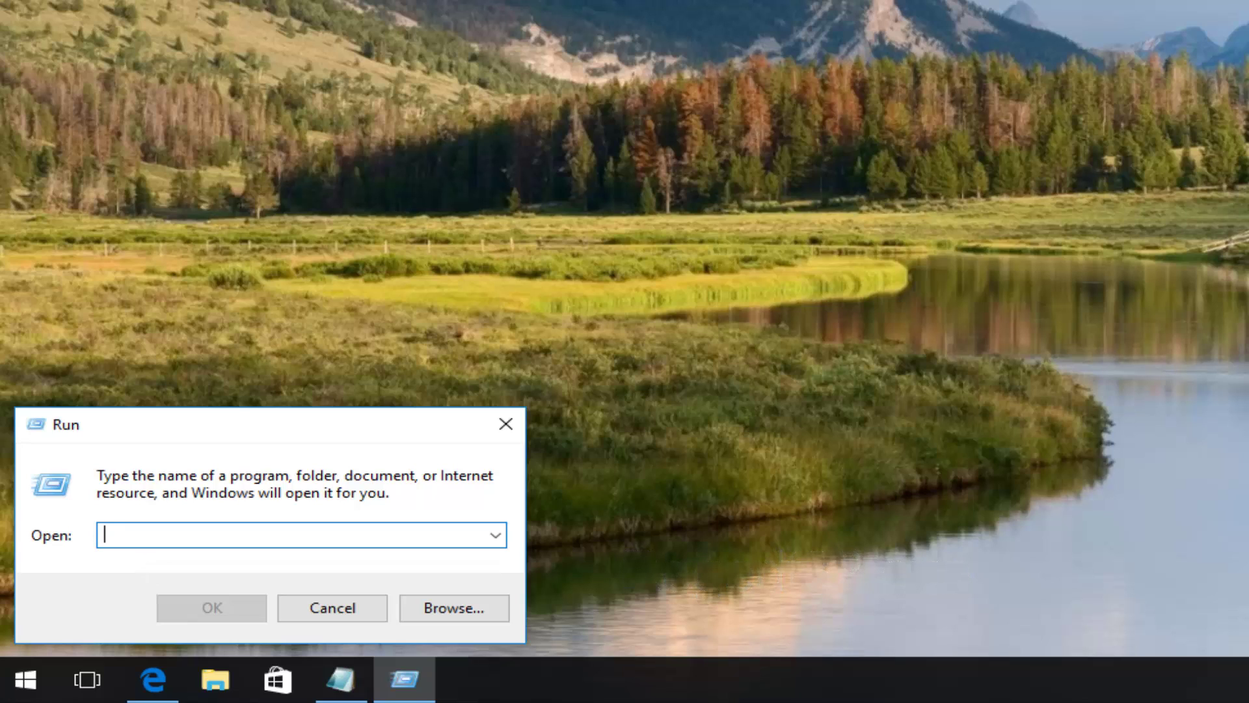
type("Reg")
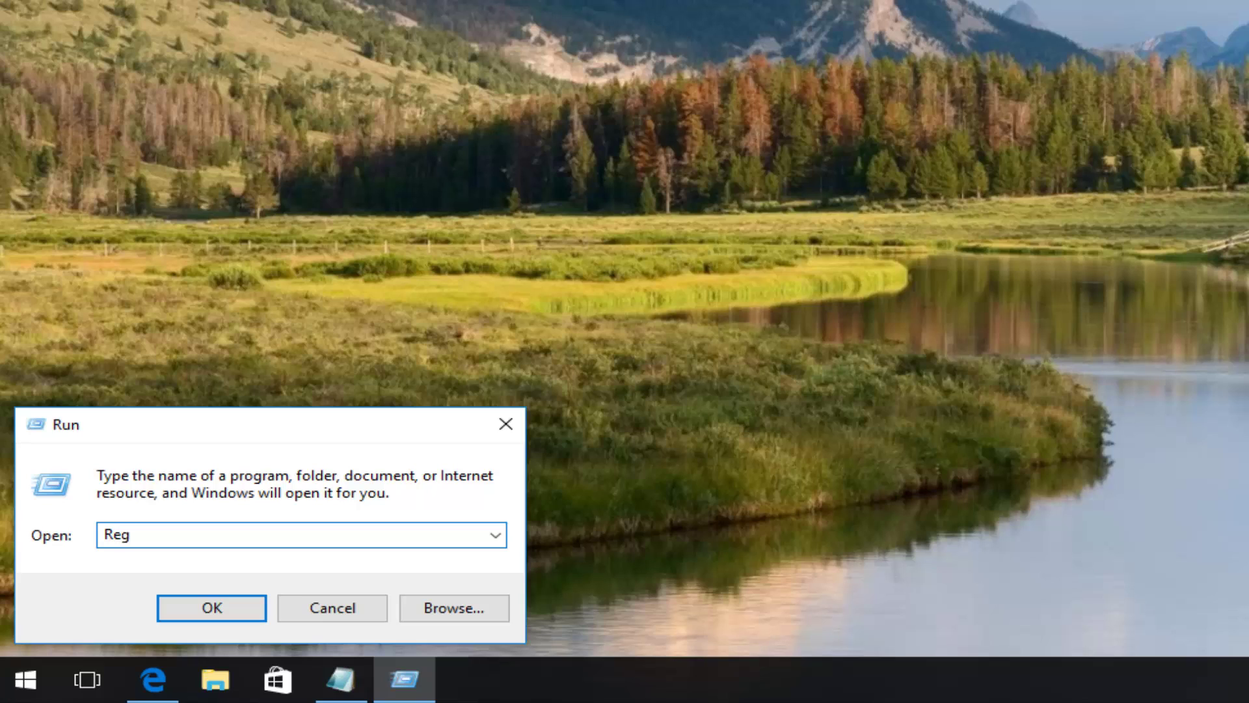
type("edt")
type("32")
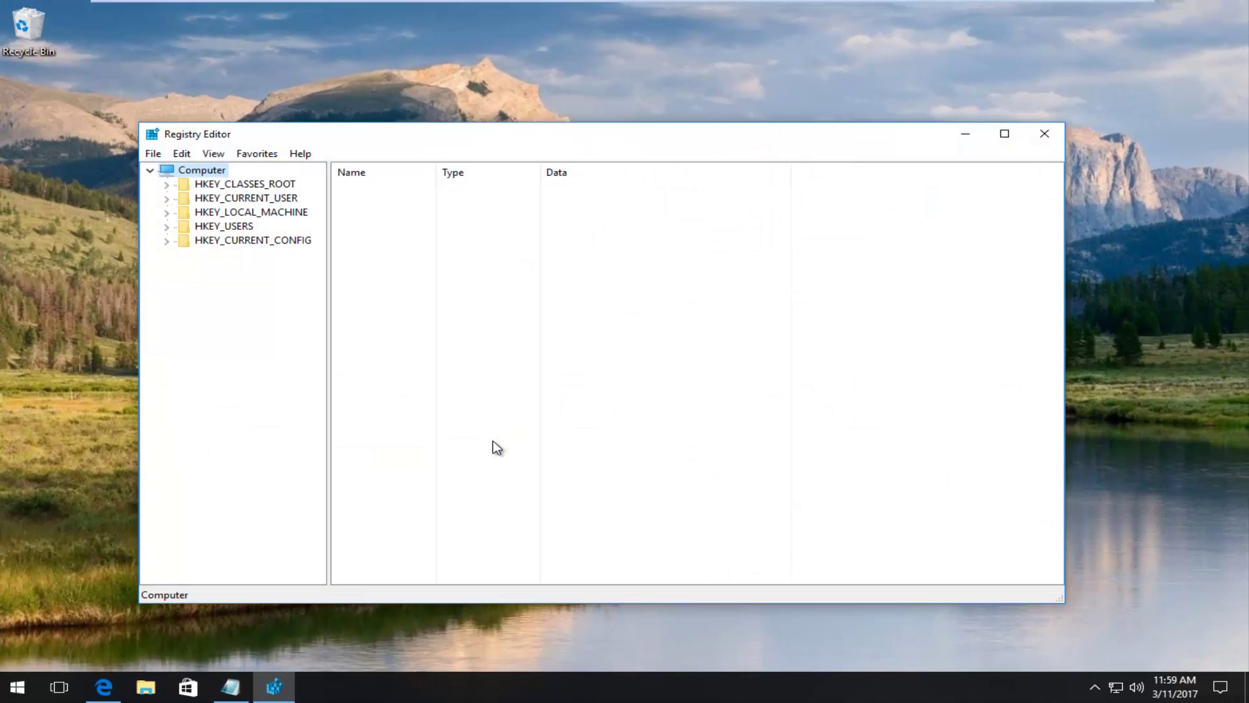
Step: Expand HKEY_CURRENT_USER\Software\Classes and widen the registry key tree pane
left_click_drag(450, 143, 465, 127)
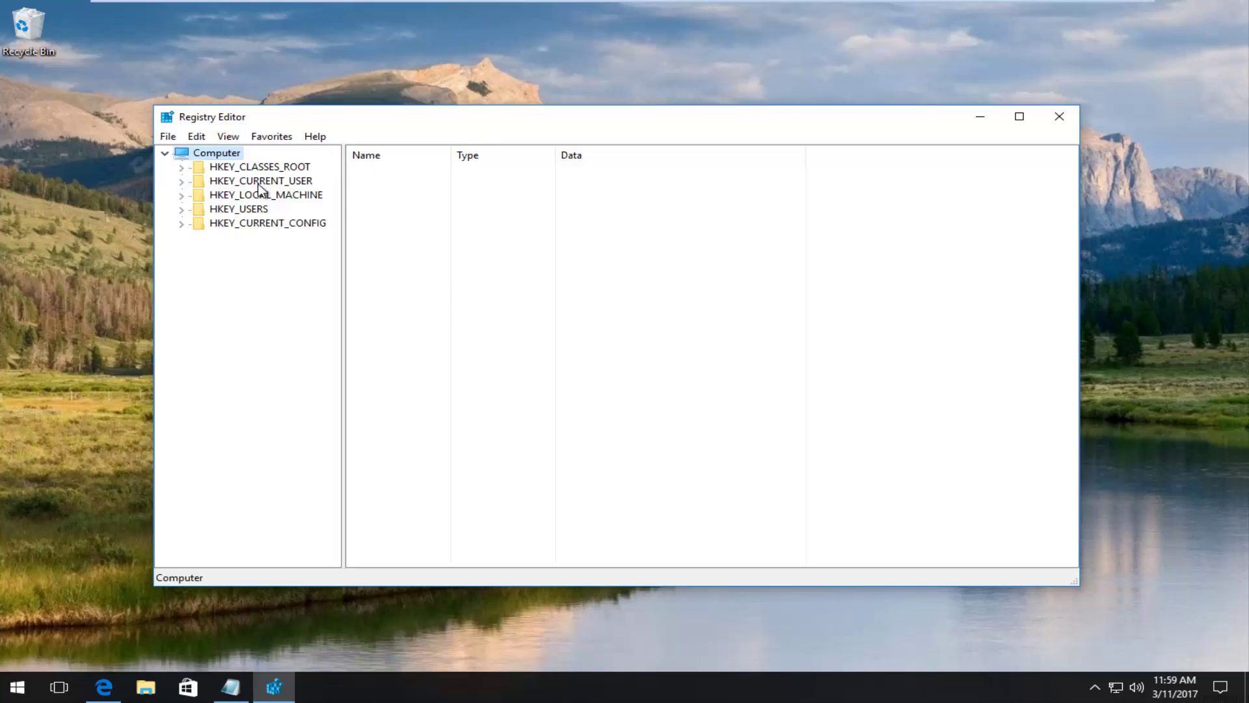
double_click(222, 186)
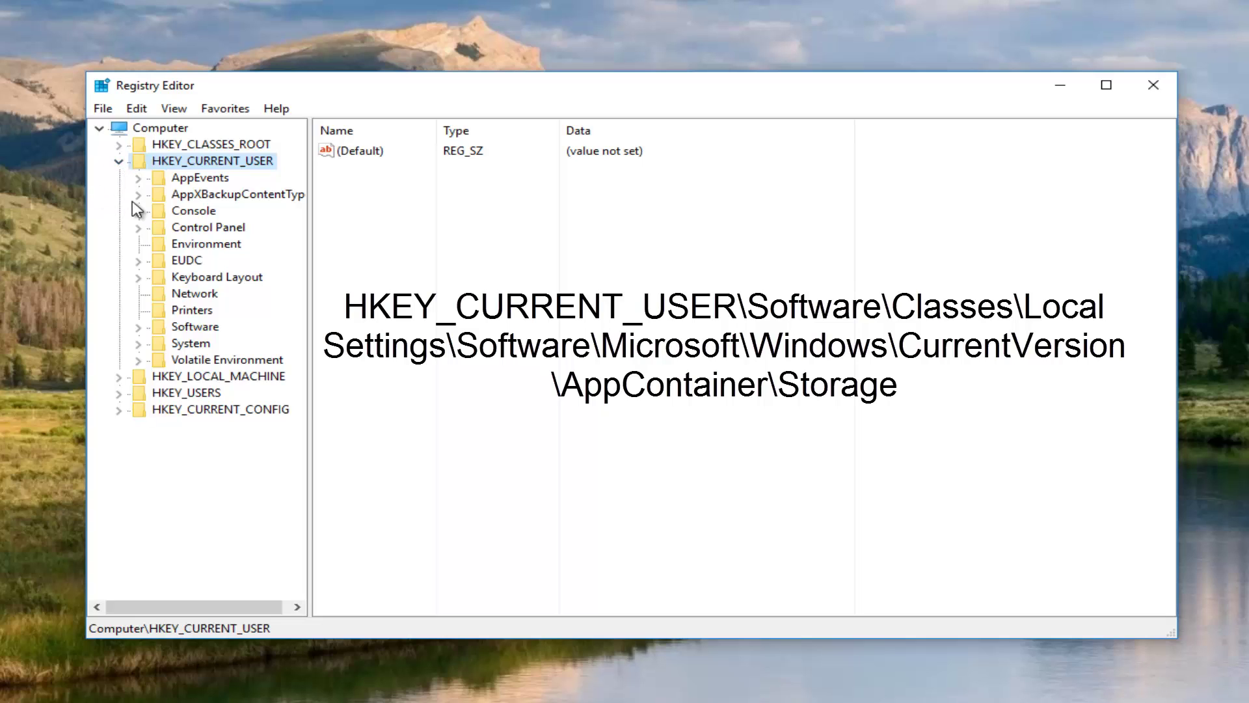
double_click(194, 326)
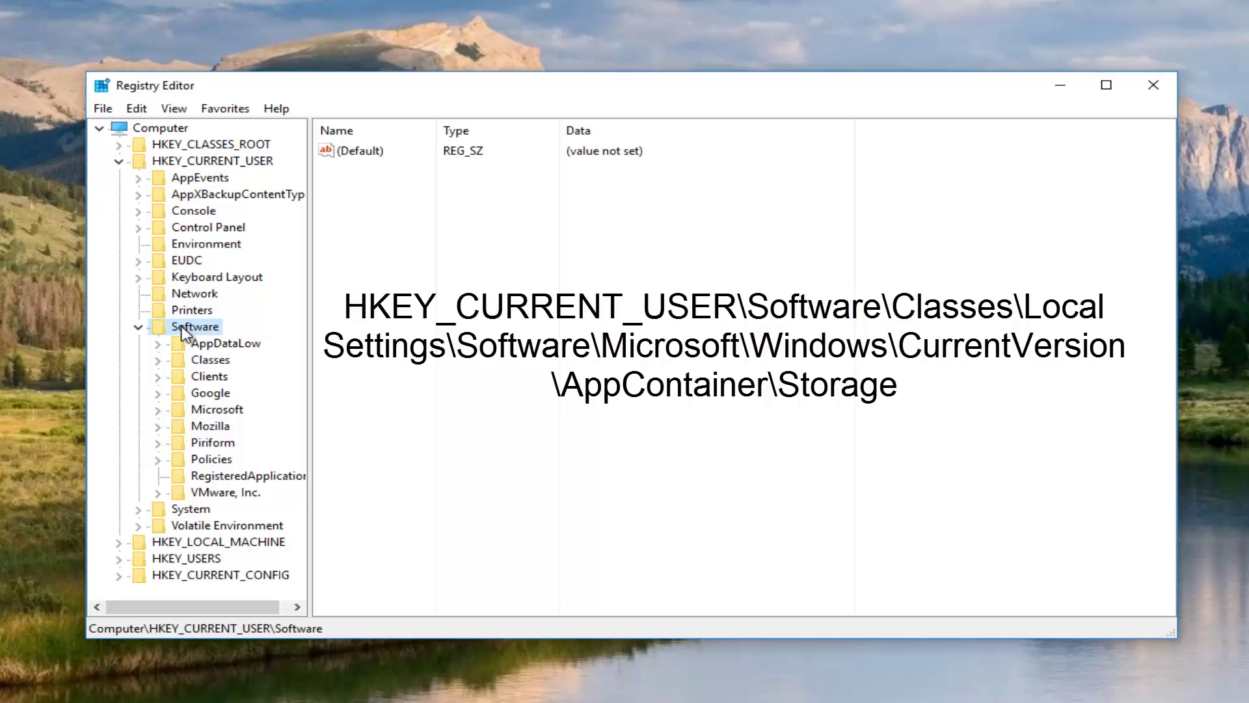
double_click(194, 361)
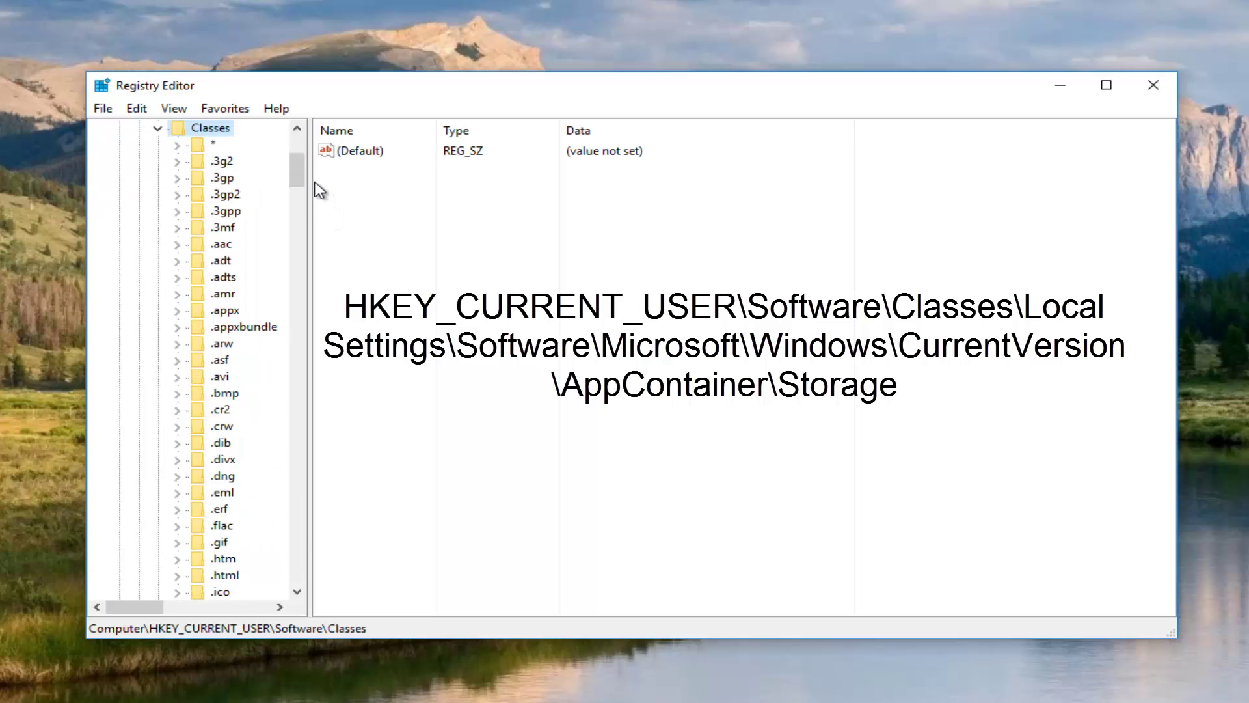
left_click_drag(311, 188, 430, 190)
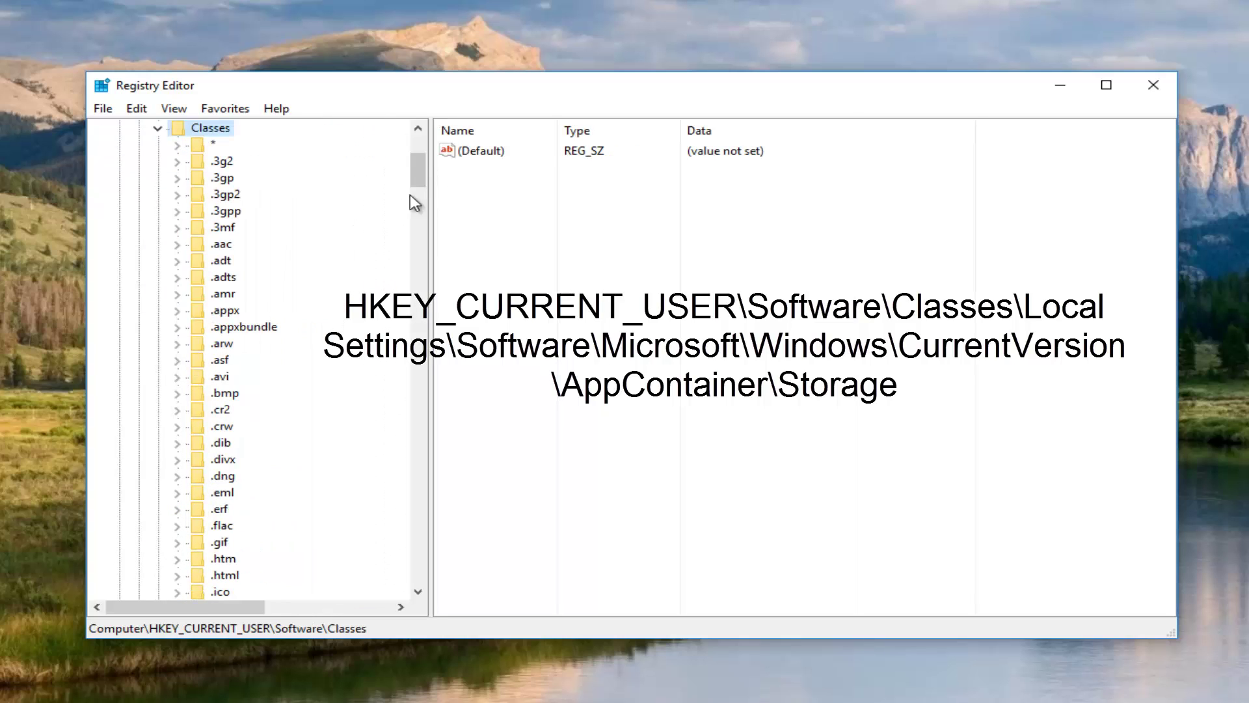
scroll(282, 271, "up", 4)
scroll(276, 277, "up", 1)
scroll(275, 280, "down", 2)
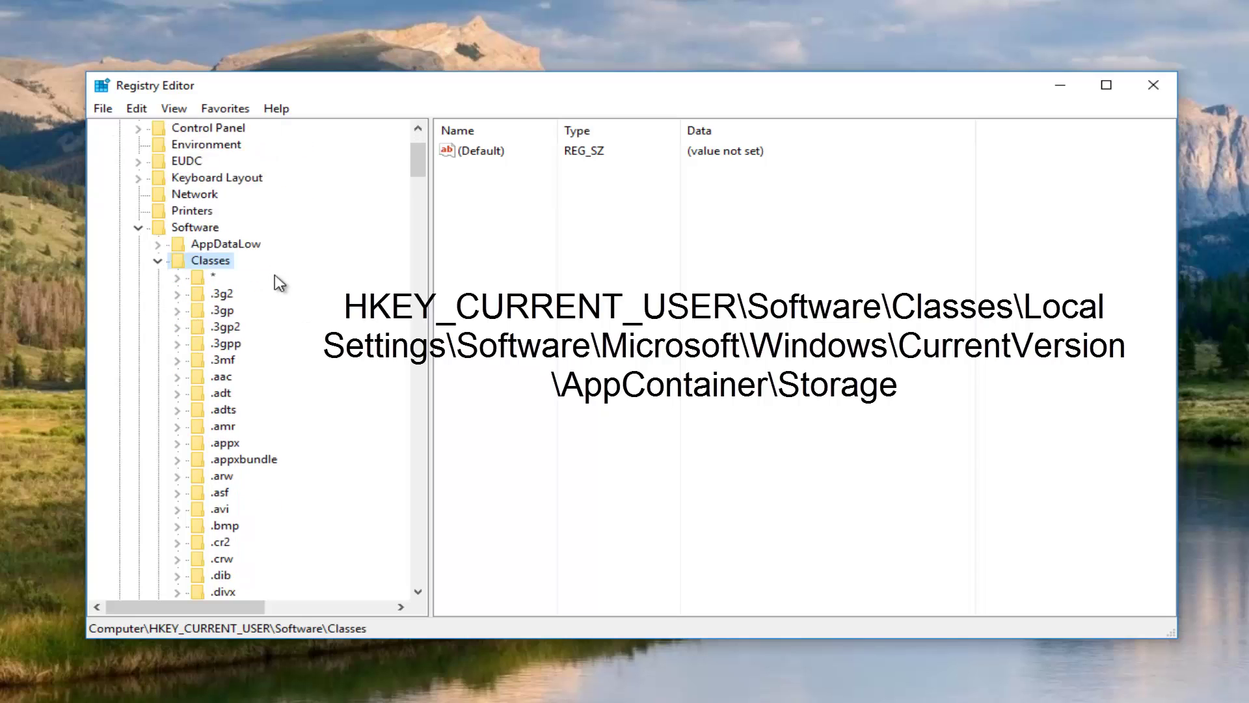
scroll(275, 281, "down", 1)
scroll(273, 286, "down", 1)
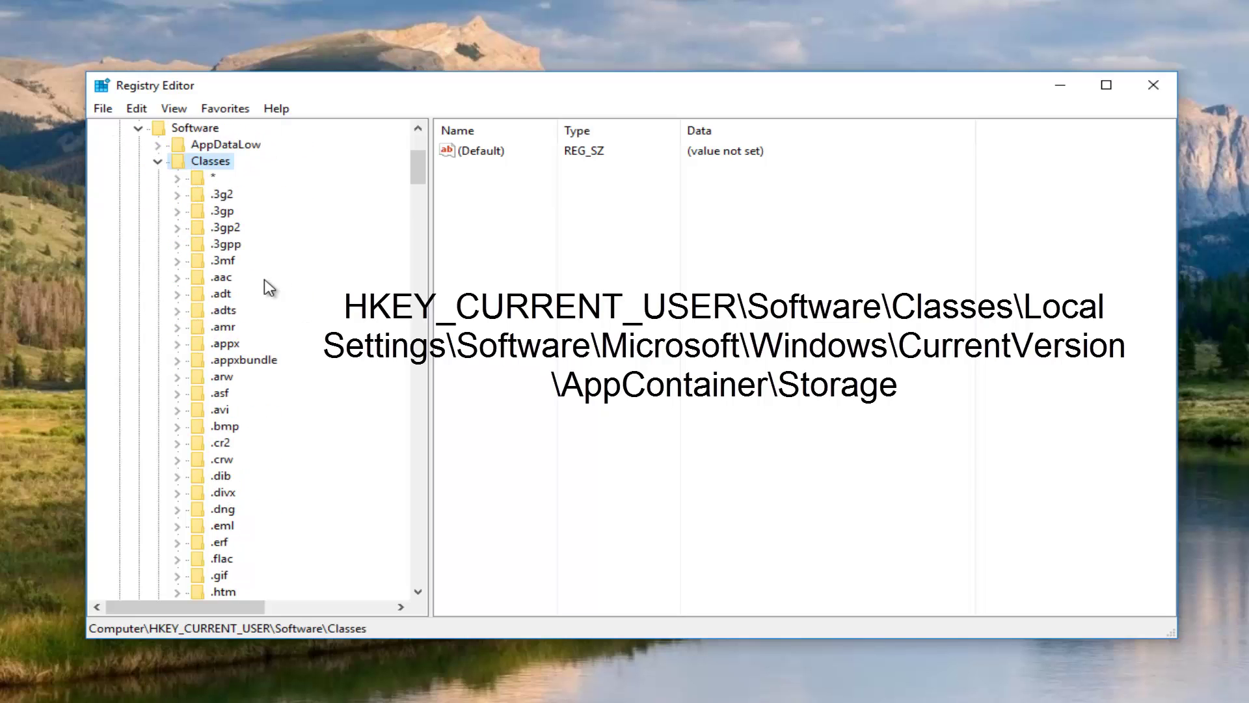
scroll(261, 283, "down", 1)
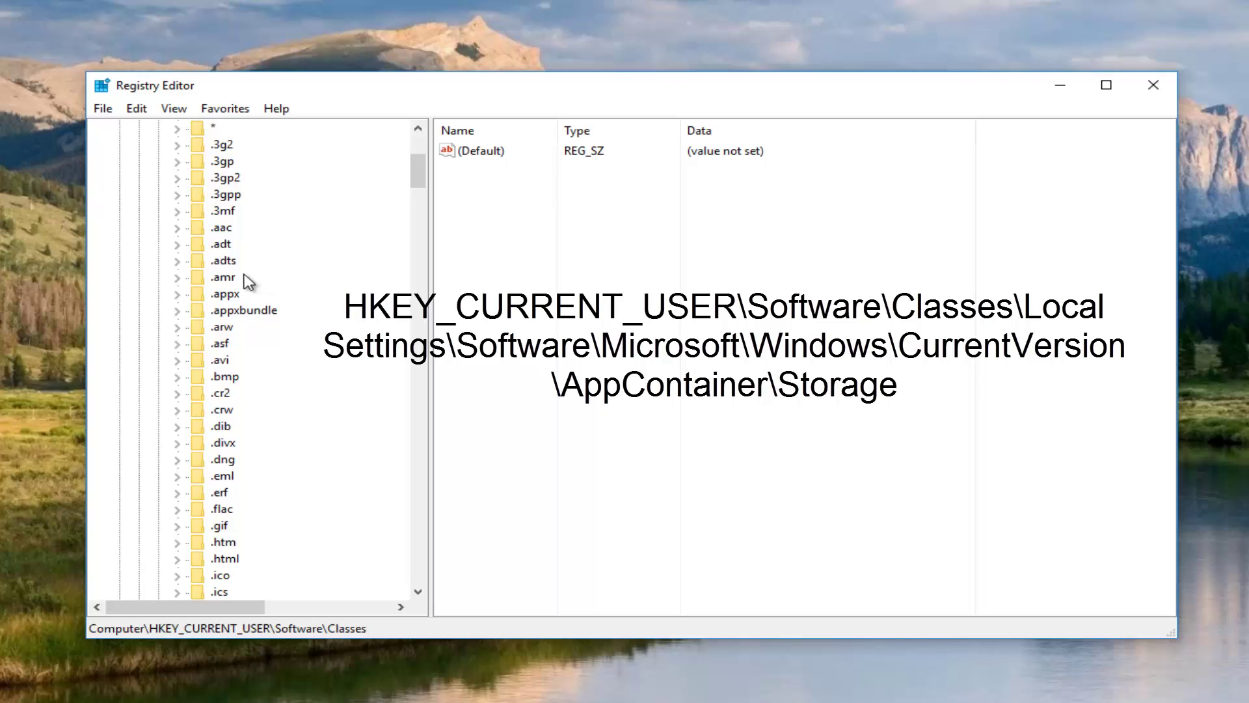
scroll(246, 281, "down", 1)
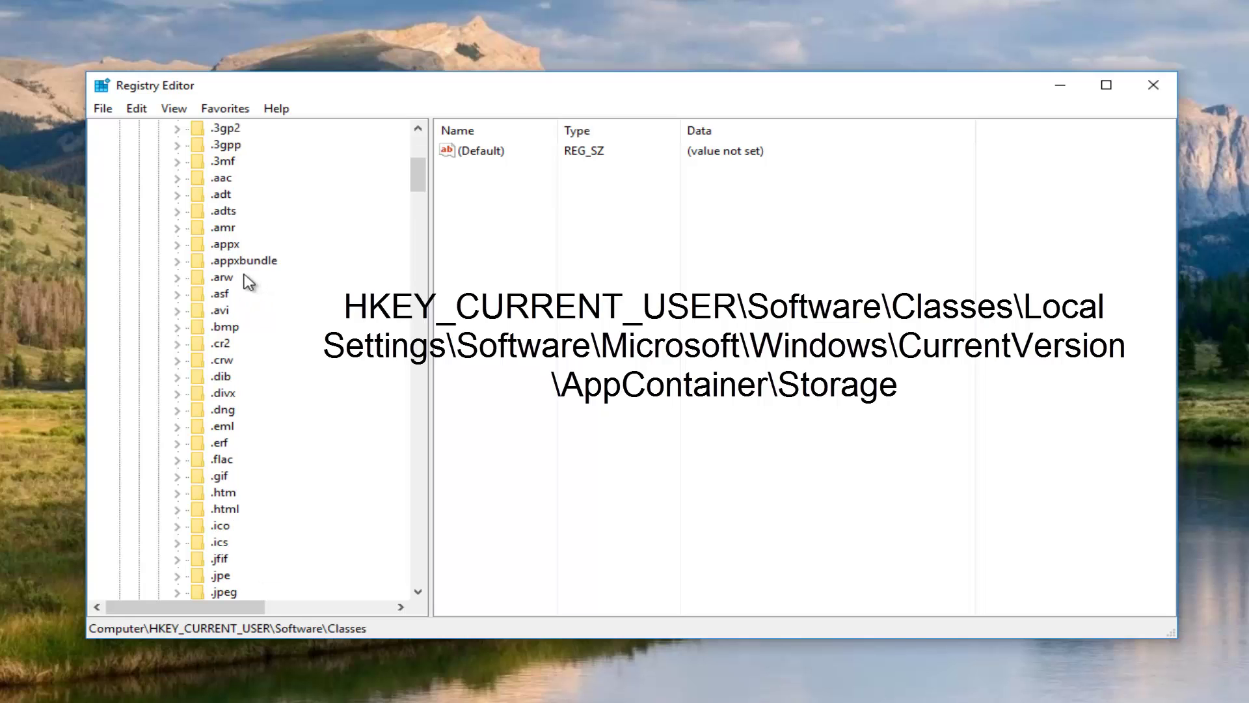
scroll(247, 281, "down", 3)
scroll(246, 281, "down", 1)
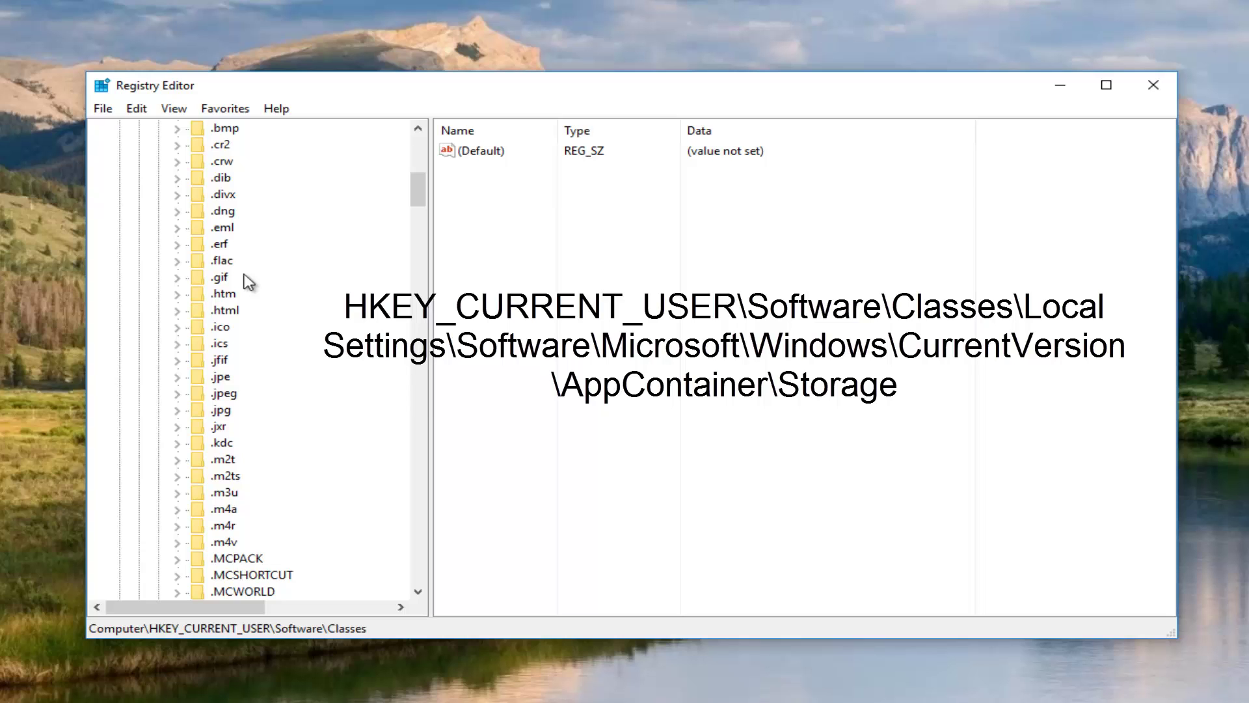
scroll(246, 282, "down", 2)
scroll(246, 281, "down", 4)
scroll(246, 281, "down", 4)
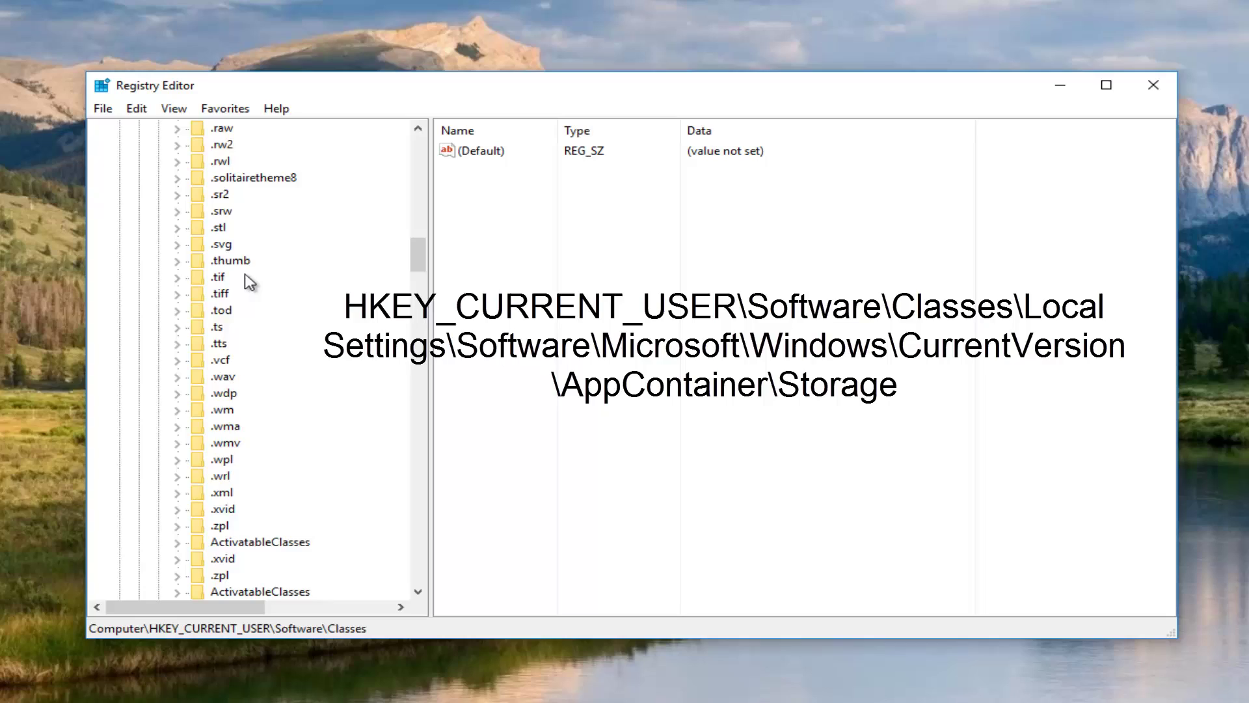
scroll(246, 281, "down", 7)
scroll(247, 276, "down", 10)
scroll(248, 276, "down", 10)
scroll(248, 275, "down", 10)
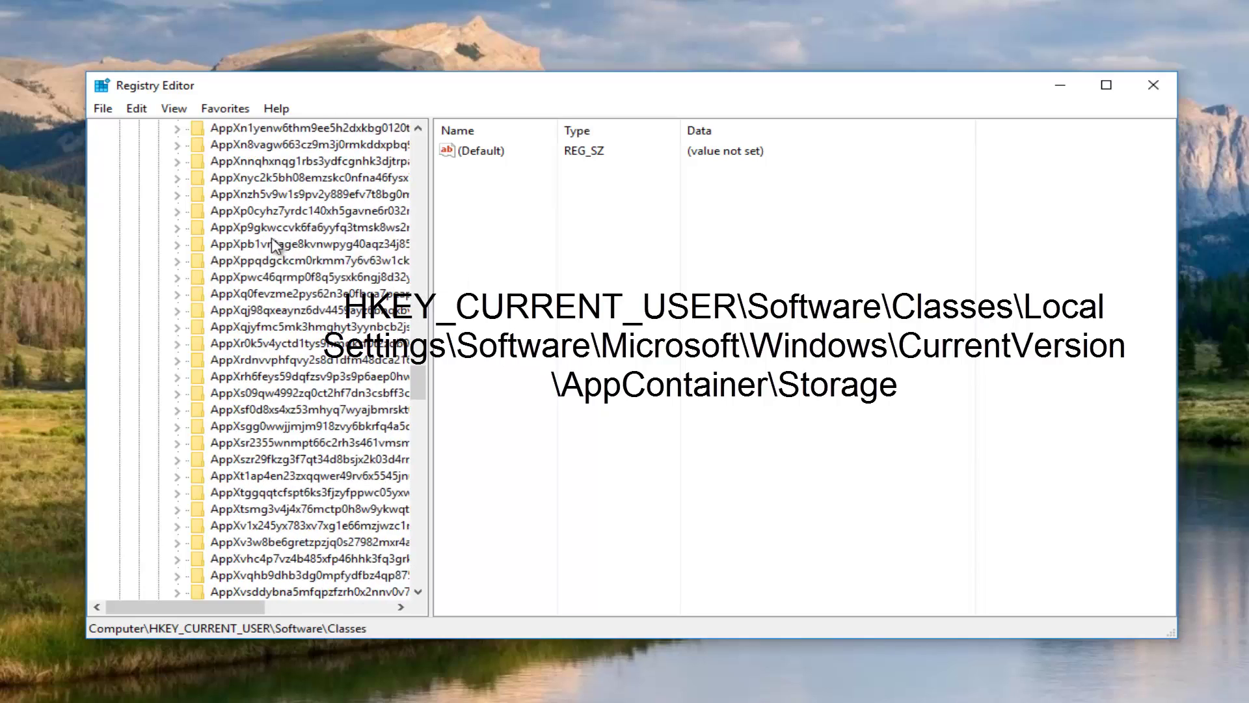
scroll(276, 244, "down", 6)
scroll(264, 292, "down", 5)
scroll(244, 351, "down", 6)
scroll(244, 363, "down", 6)
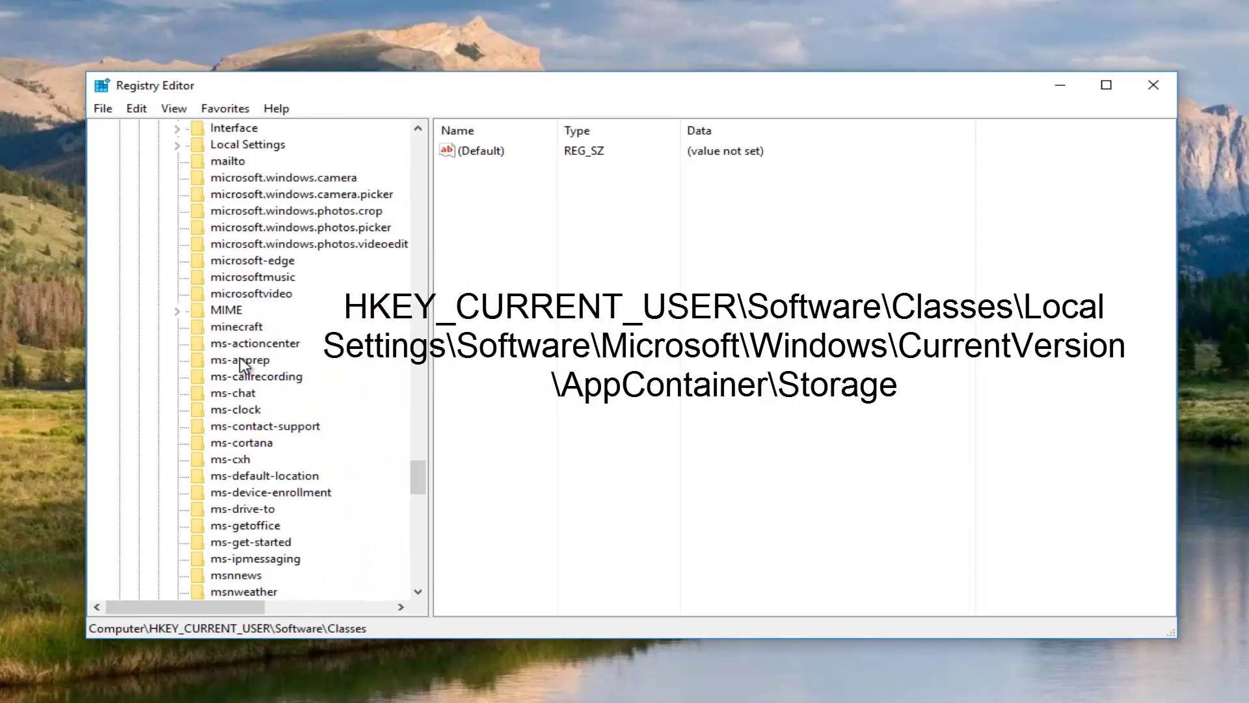
scroll(242, 363, "down", 2)
scroll(244, 360, "up", 5)
scroll(240, 358, "up", 1)
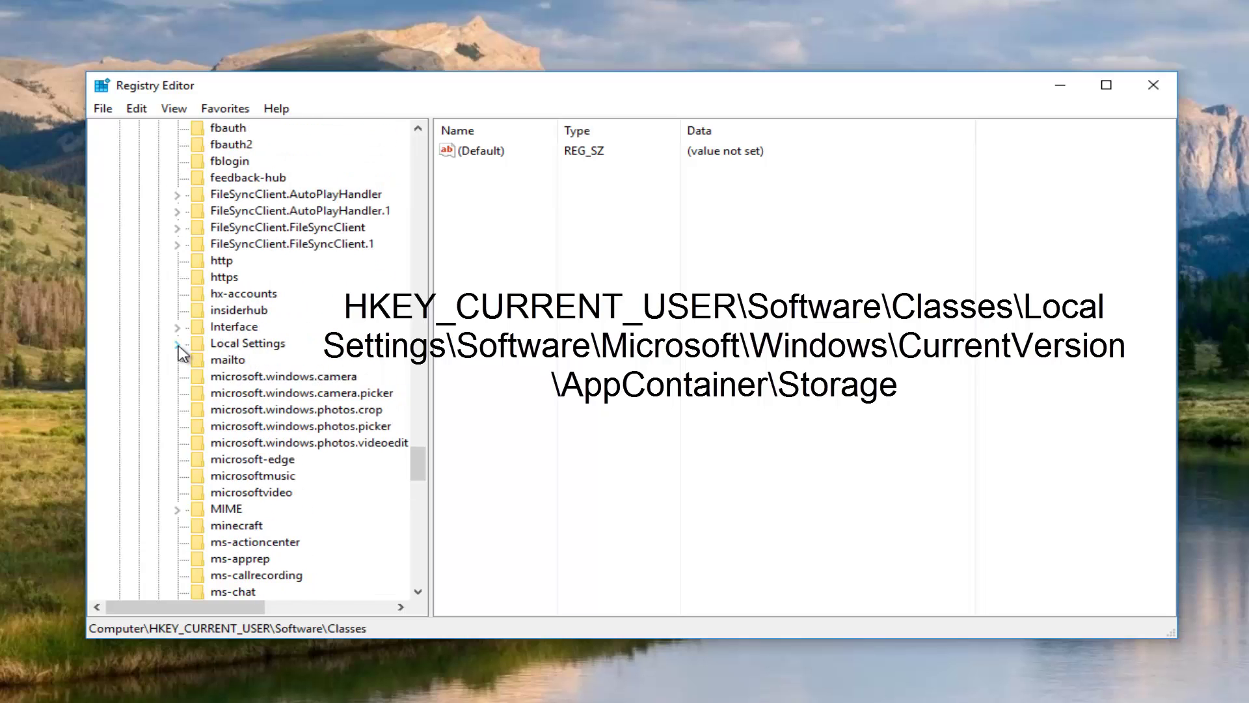
Step: Expand Local Settings\Software\Microsoft\Windows\CurrentVersion\AppContainer down to its Storage key
double_click(263, 347)
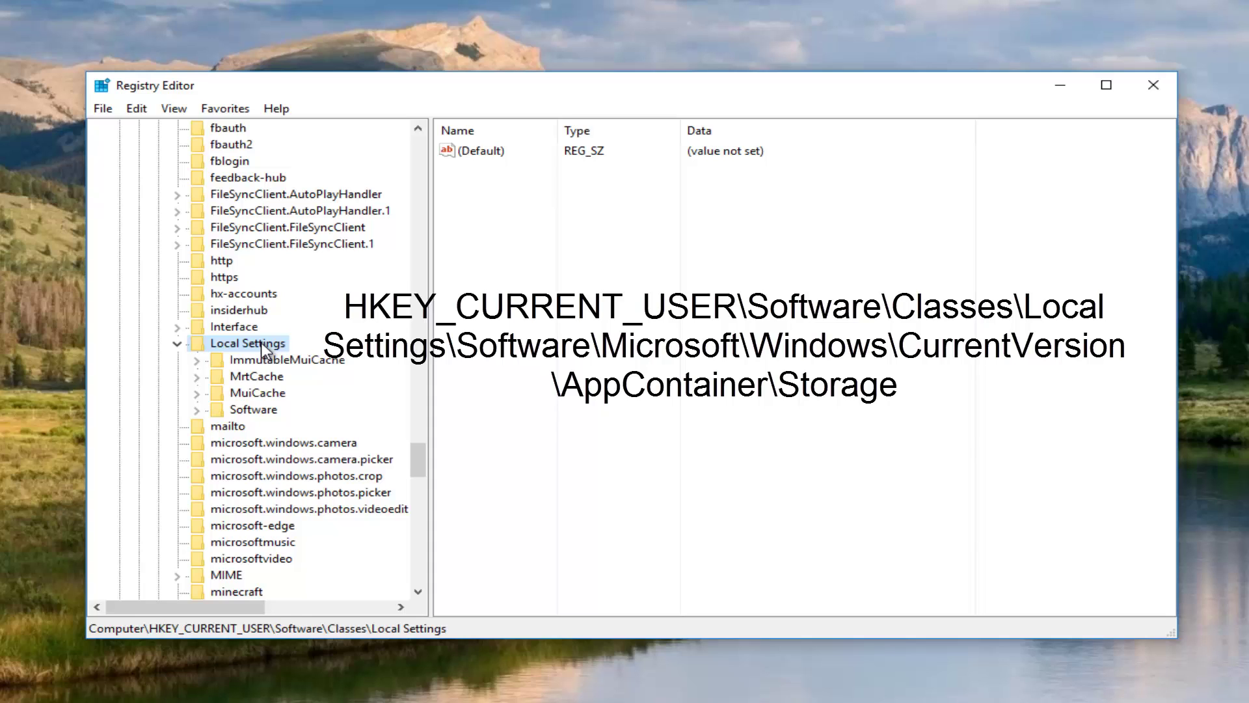
double_click(243, 410)
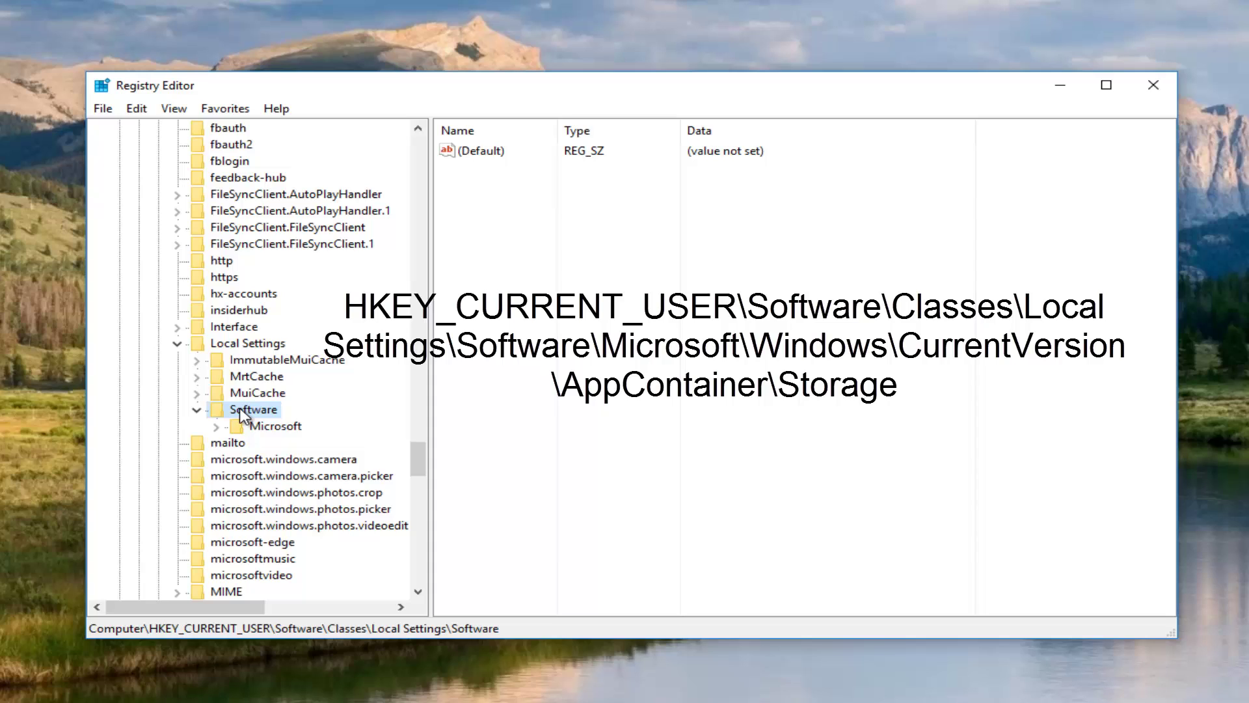
double_click(256, 427)
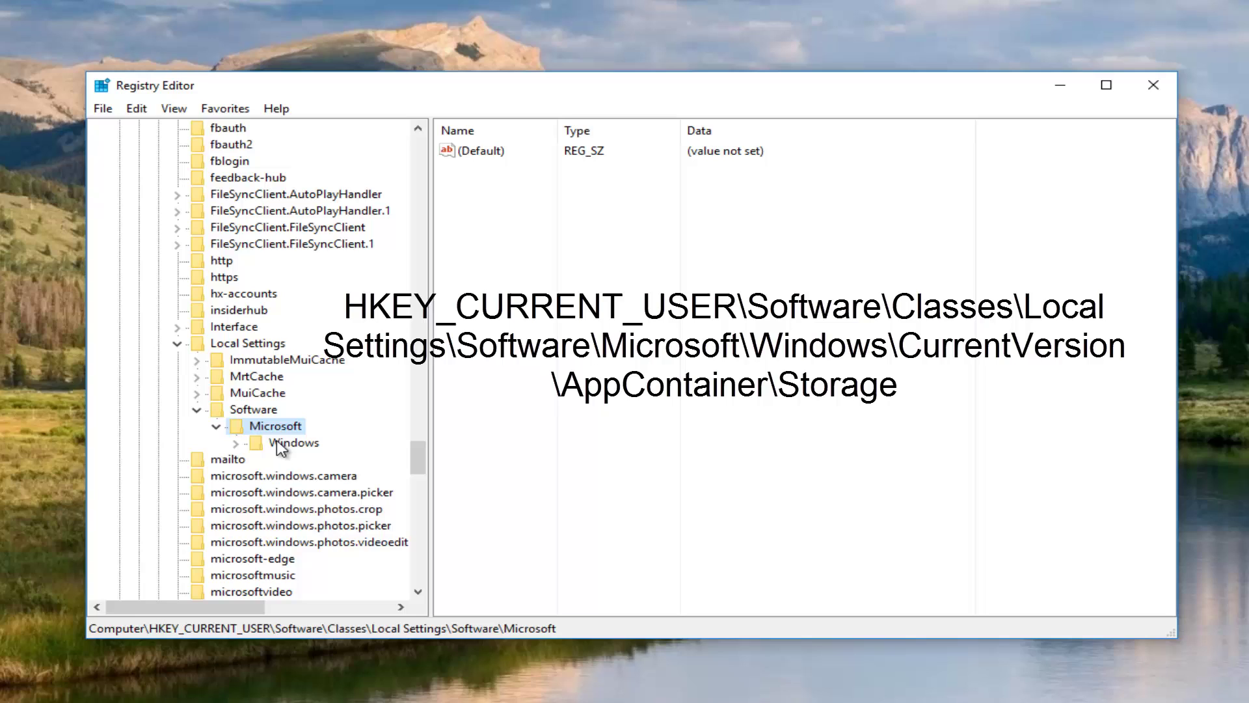
double_click(284, 447)
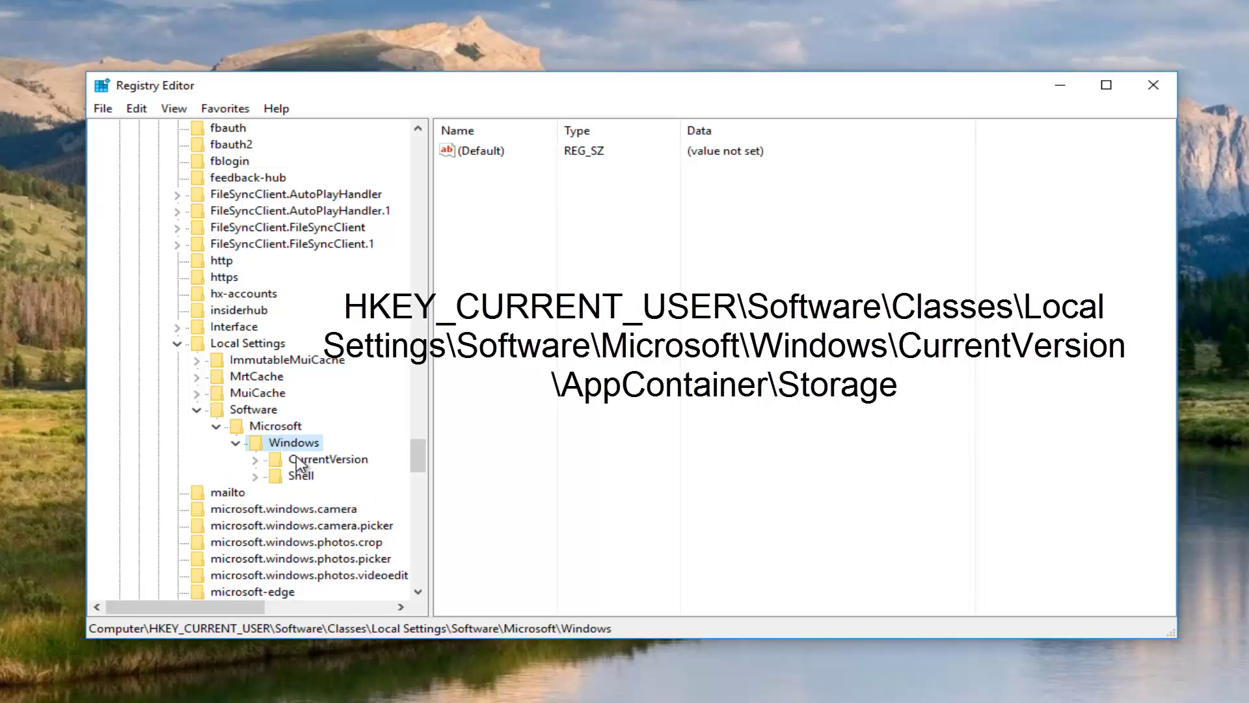
double_click(302, 461)
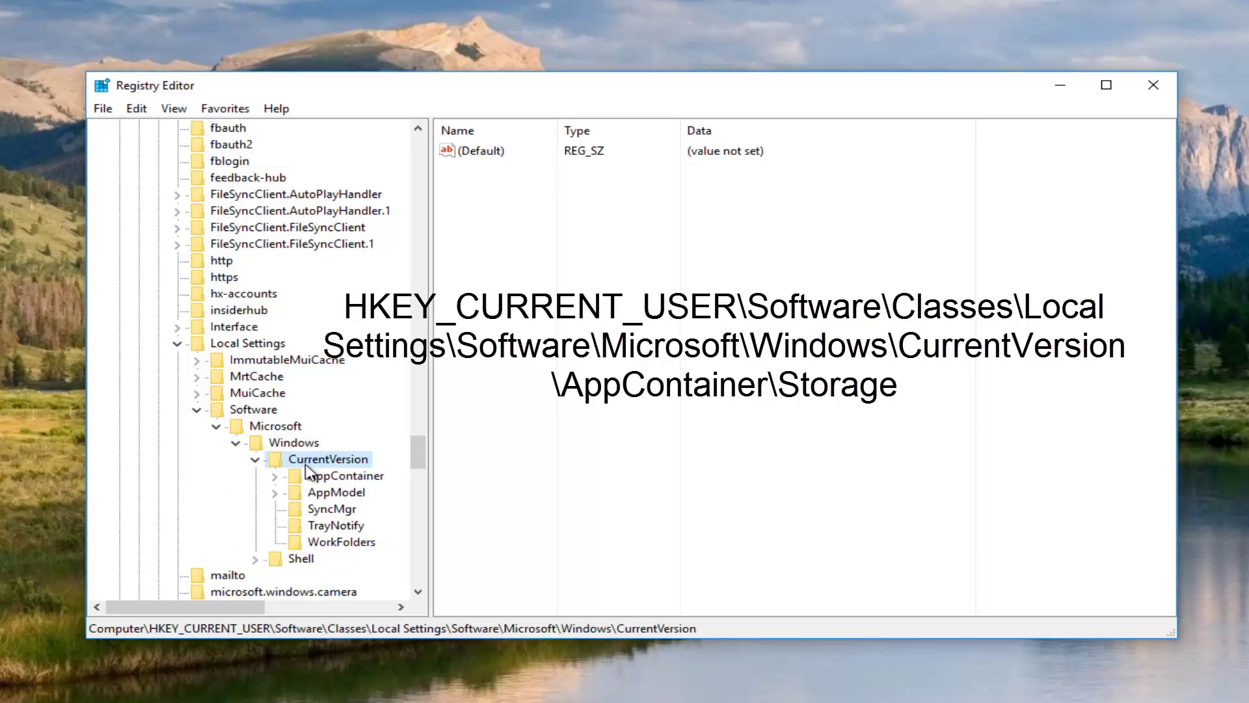
left_click(318, 479)
double_click(319, 476)
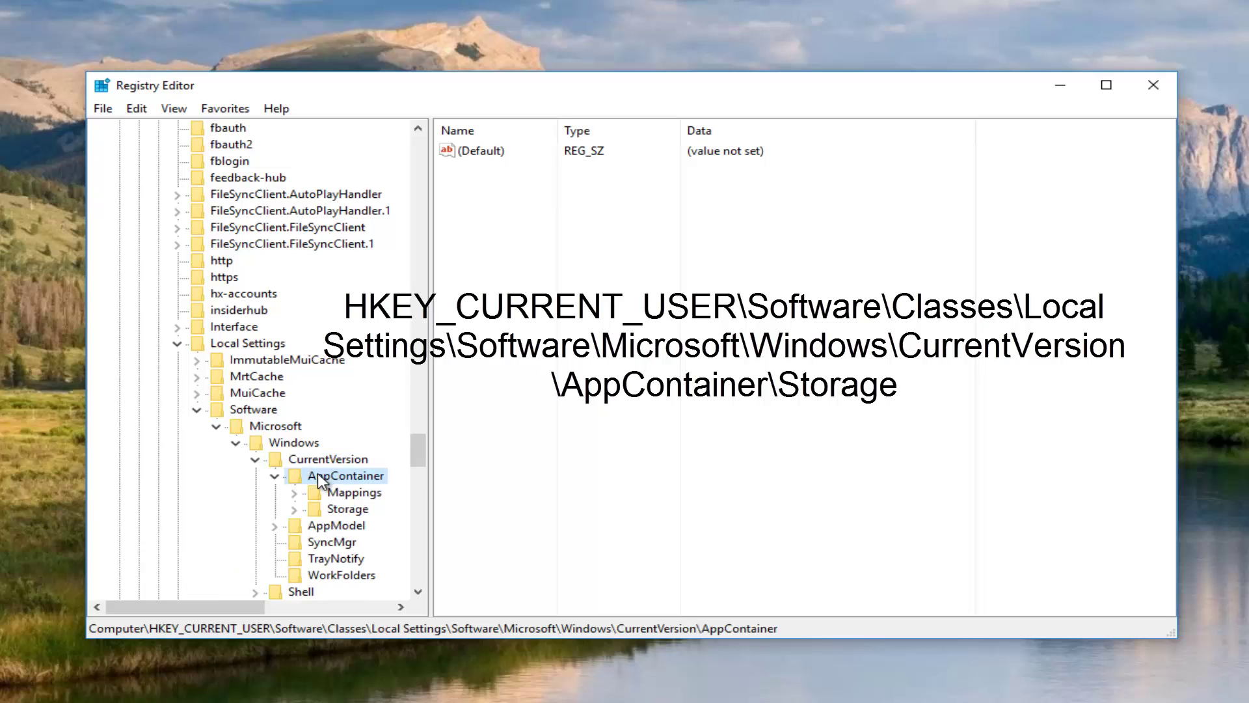
left_click(330, 510)
double_click(329, 509)
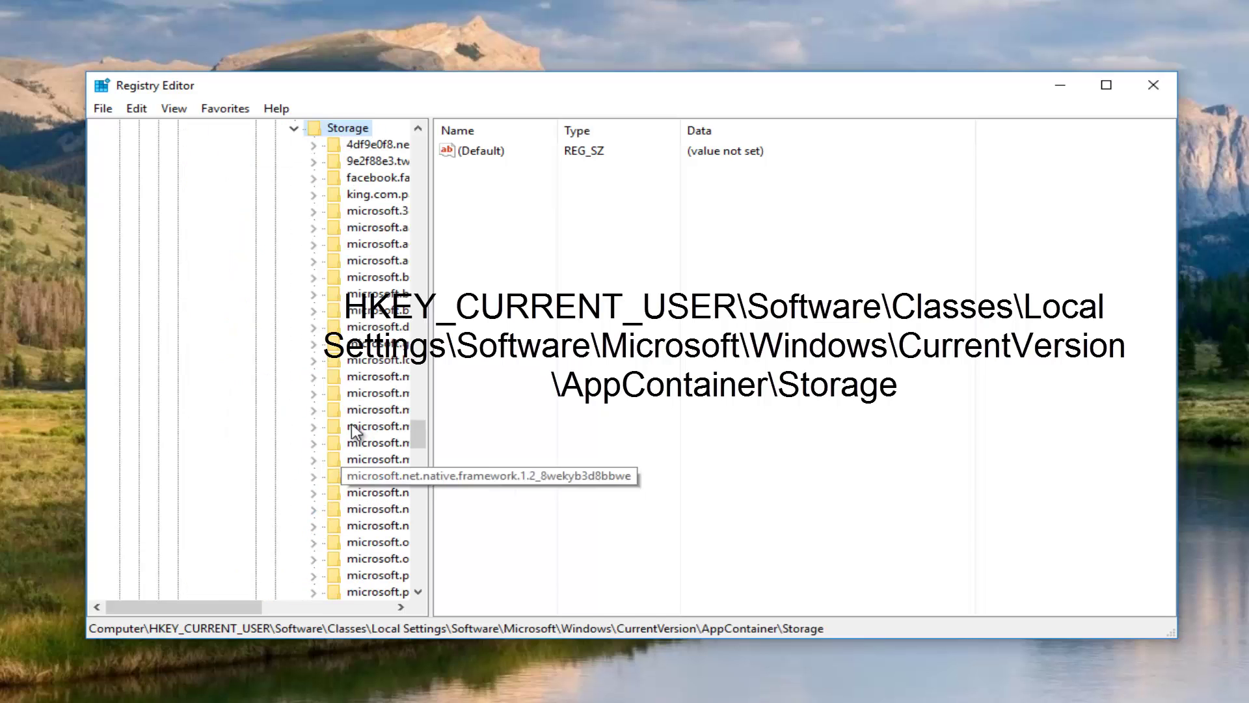
Step: Drag the tree pane splitter far right to reveal full Storage subkey names
left_click_drag(432, 273, 746, 259)
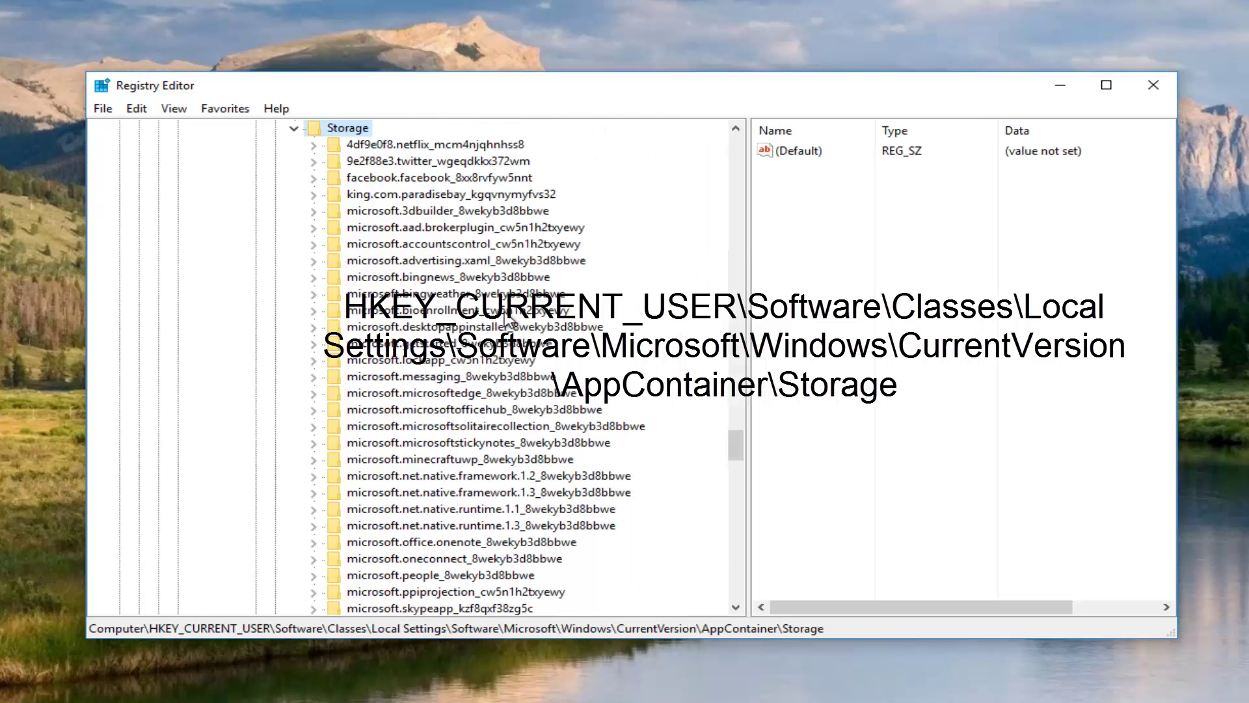
scroll(495, 333, "down", 6)
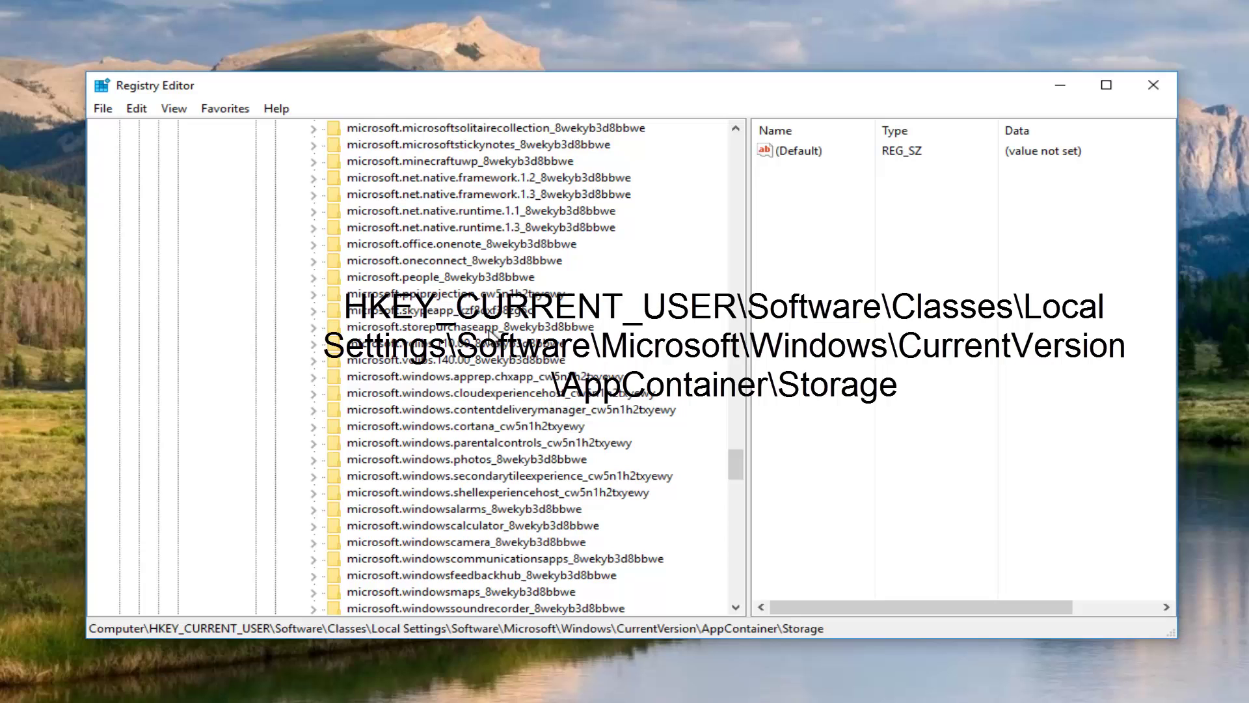
scroll(495, 332, "down", 8)
scroll(483, 336, "down", 1)
scroll(481, 339, "up", 1)
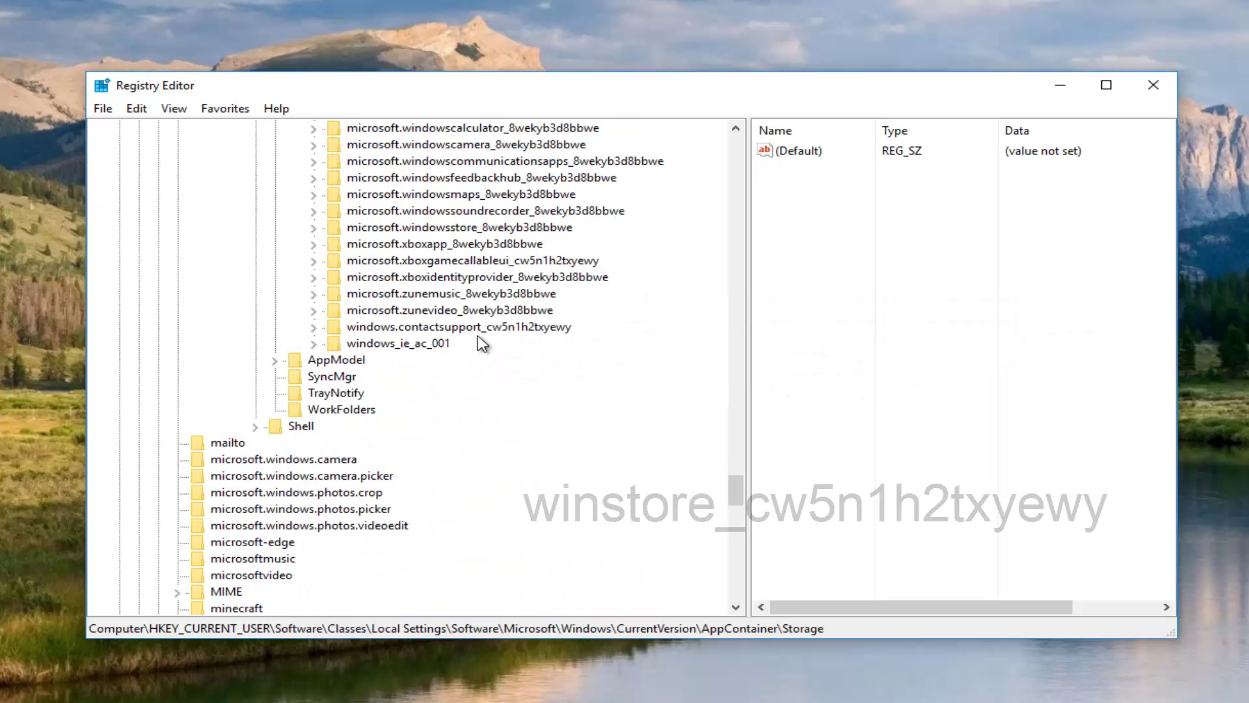
scroll(478, 341, "up", 2)
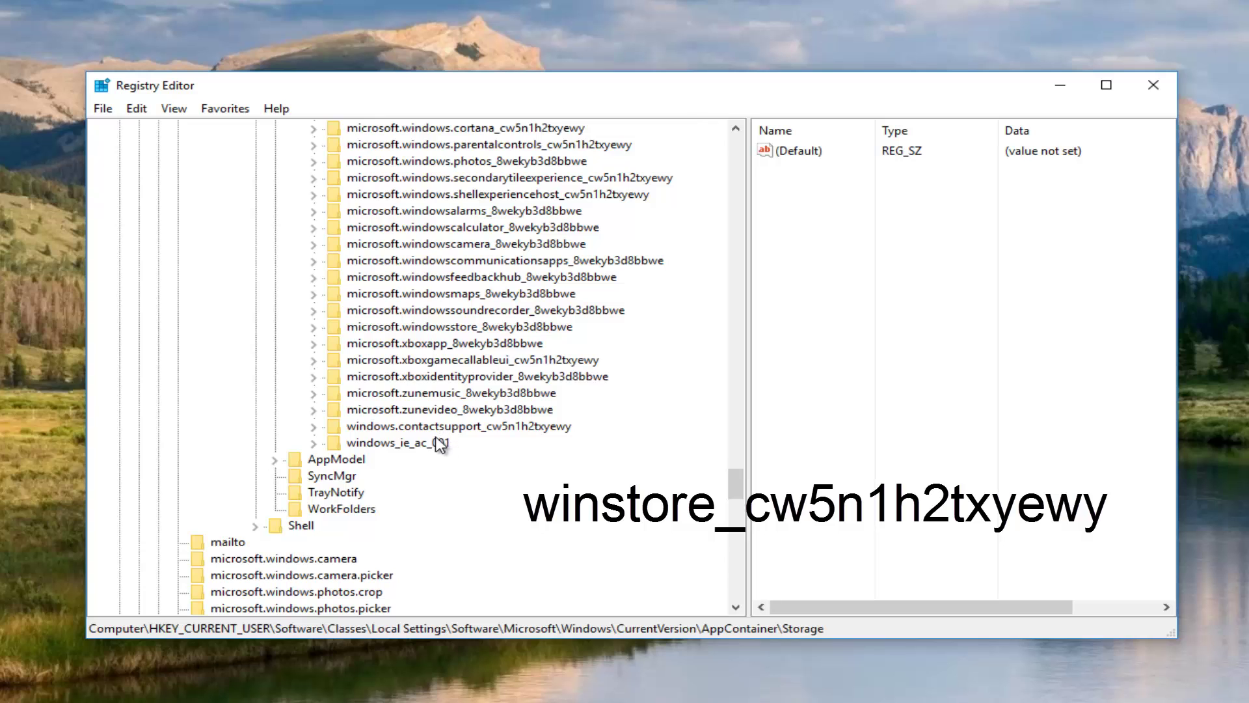
scroll(412, 412, "up", 1)
scroll(412, 412, "up", 8)
scroll(402, 414, "up", 8)
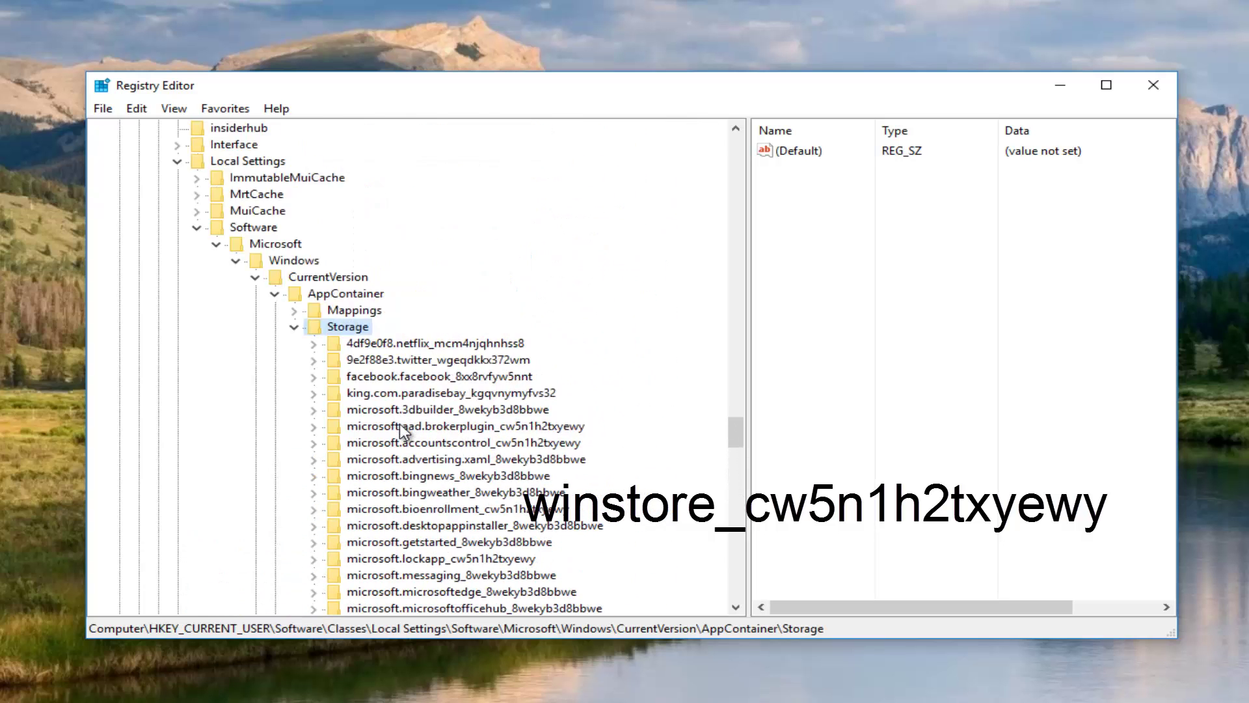
scroll(369, 392, "up", 1)
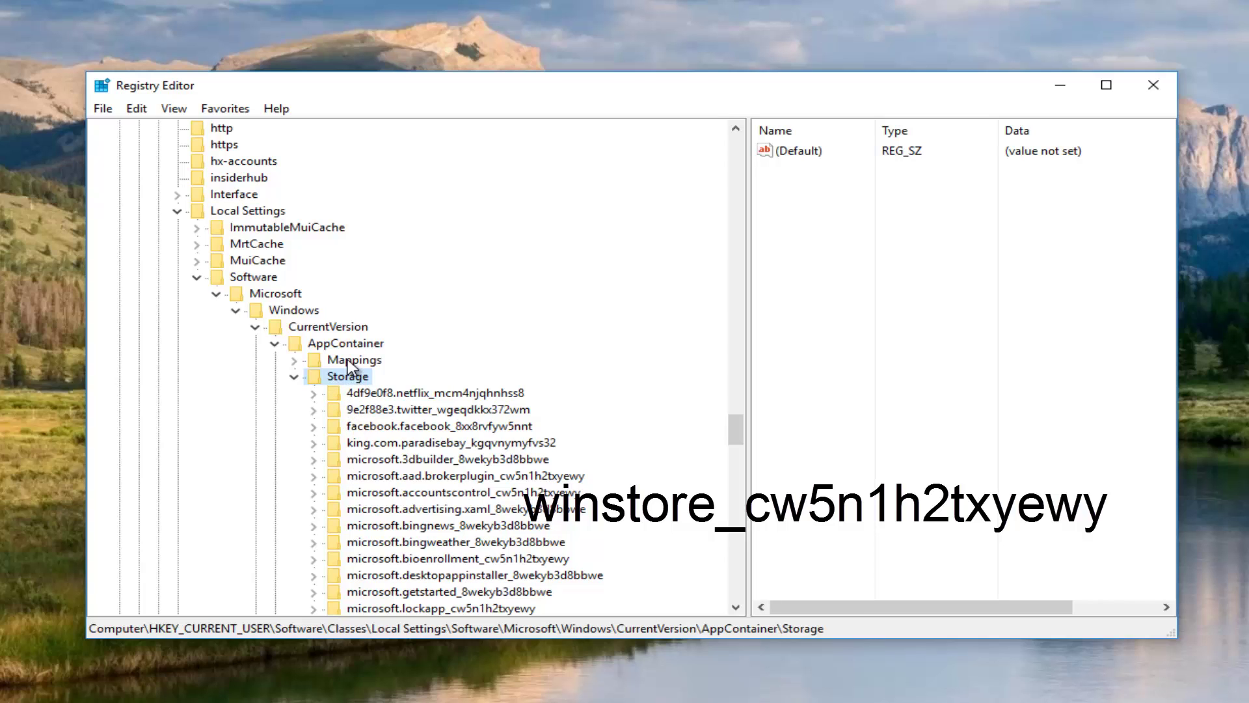
Step: Add a new subkey under Storage and copy the winstore name from the notes
right_click(349, 377)
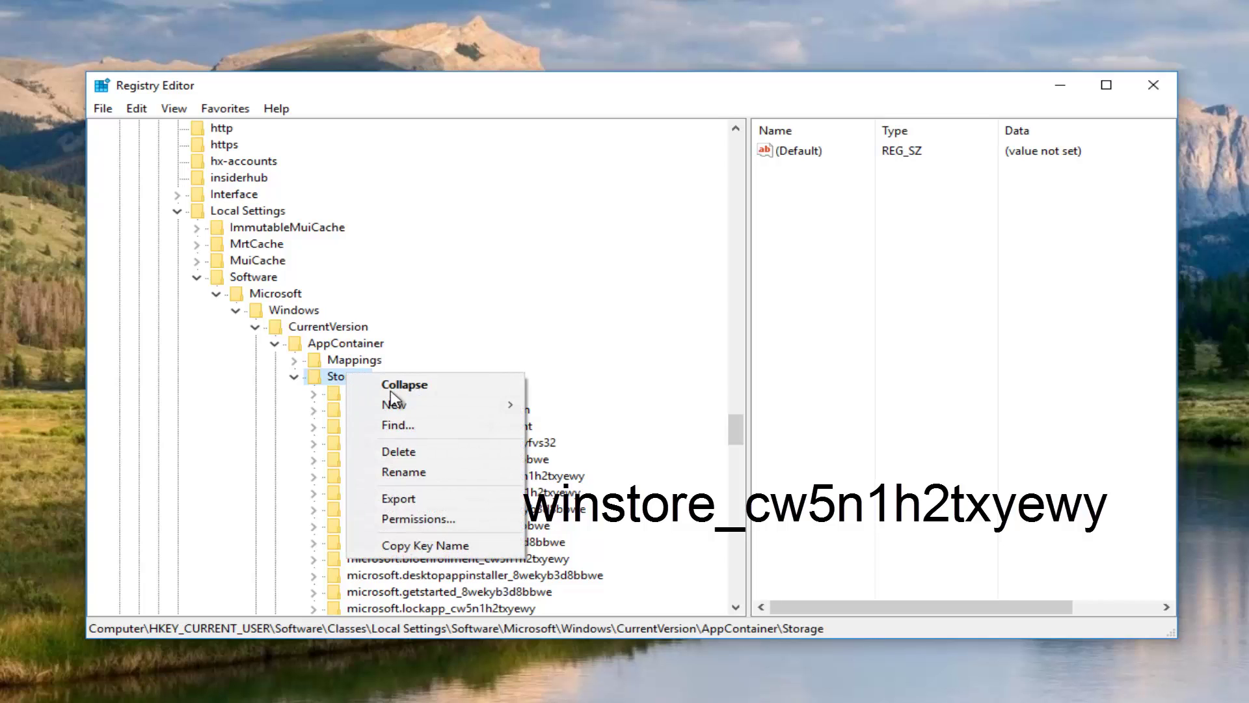
mouse_move(429, 404)
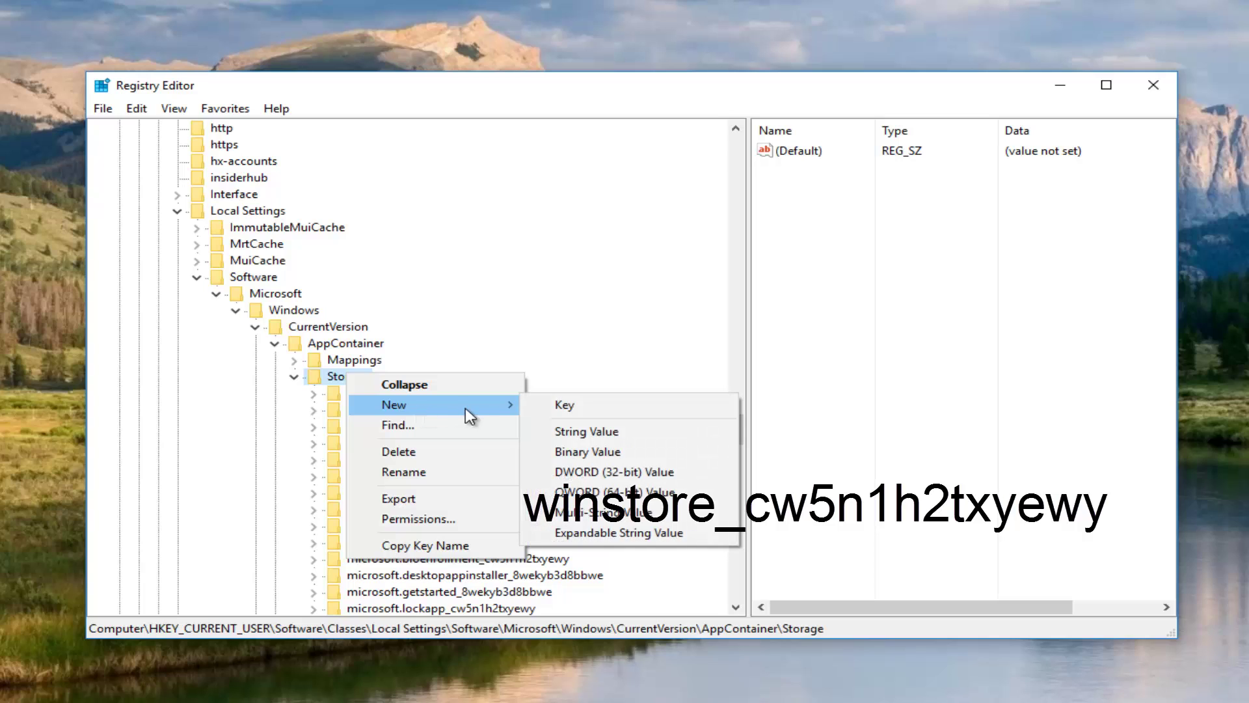
left_click(589, 407)
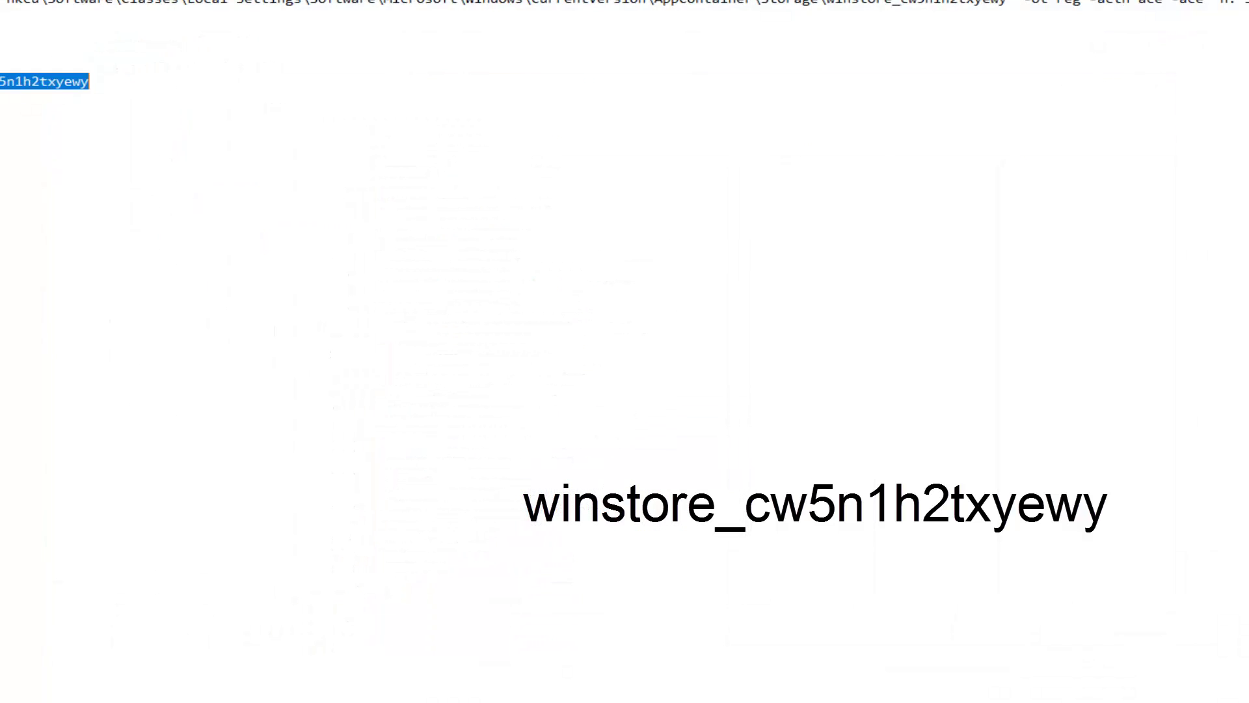
right_click(40, 82)
left_click(41, 142)
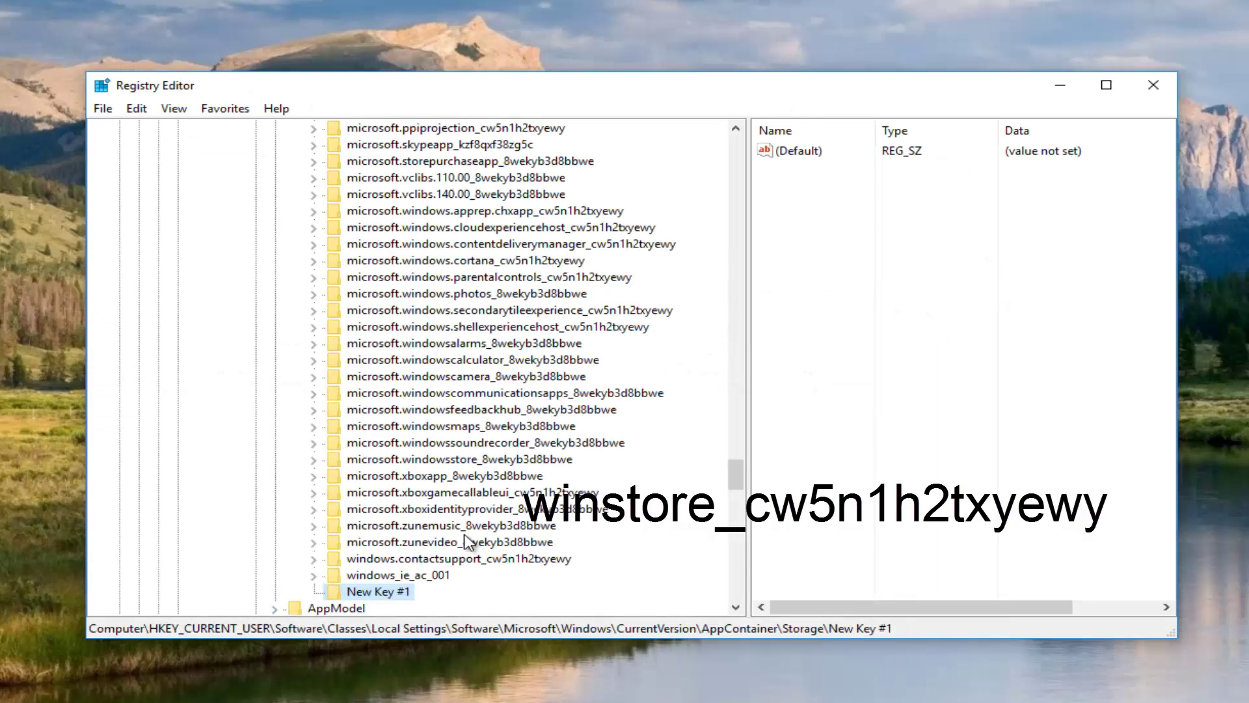
scroll(467, 539, "down", 2)
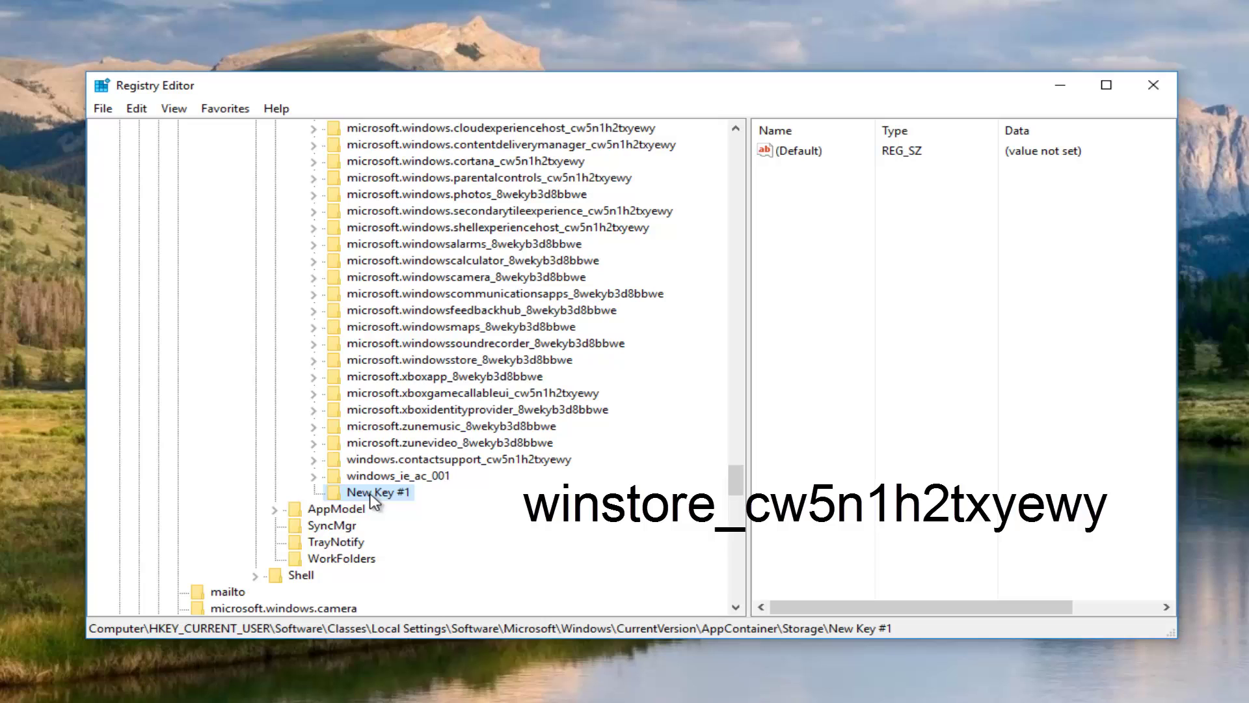
Step: Rename the new key to winstore_cw5n1h2txyewy
right_click(373, 494)
left_click(424, 593)
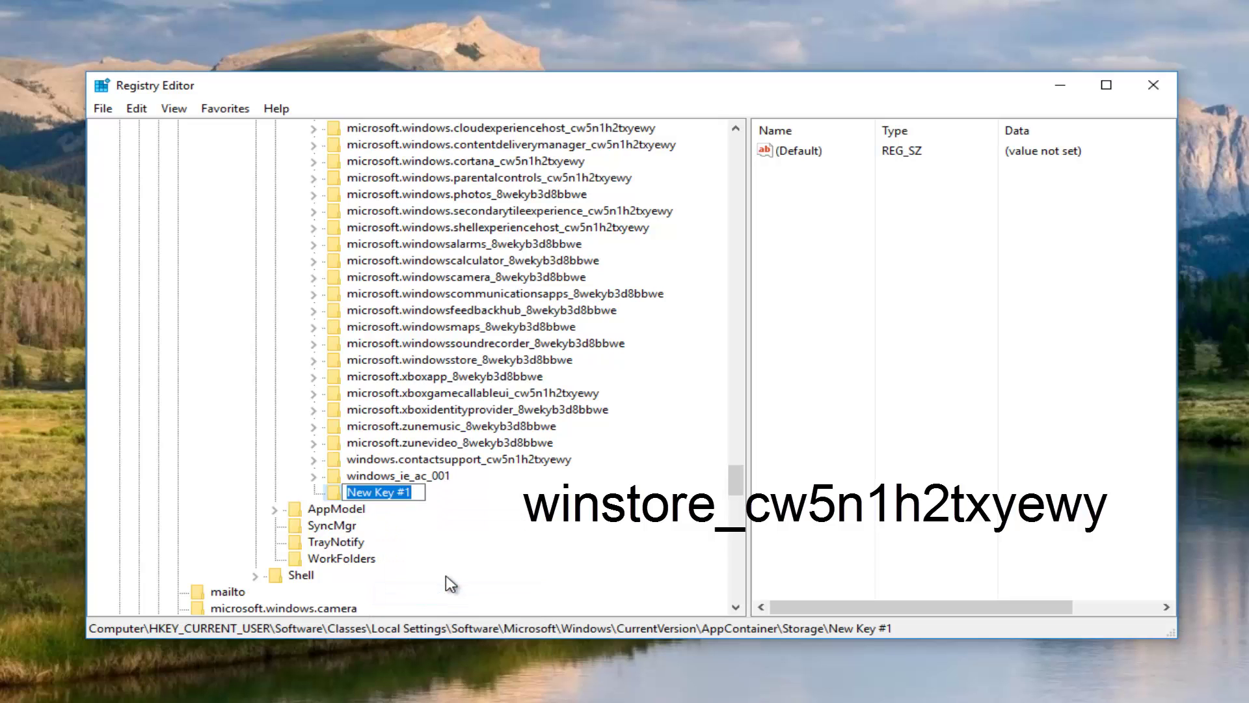
type("winstore_cw5n1h2txyewy")
key("Return")
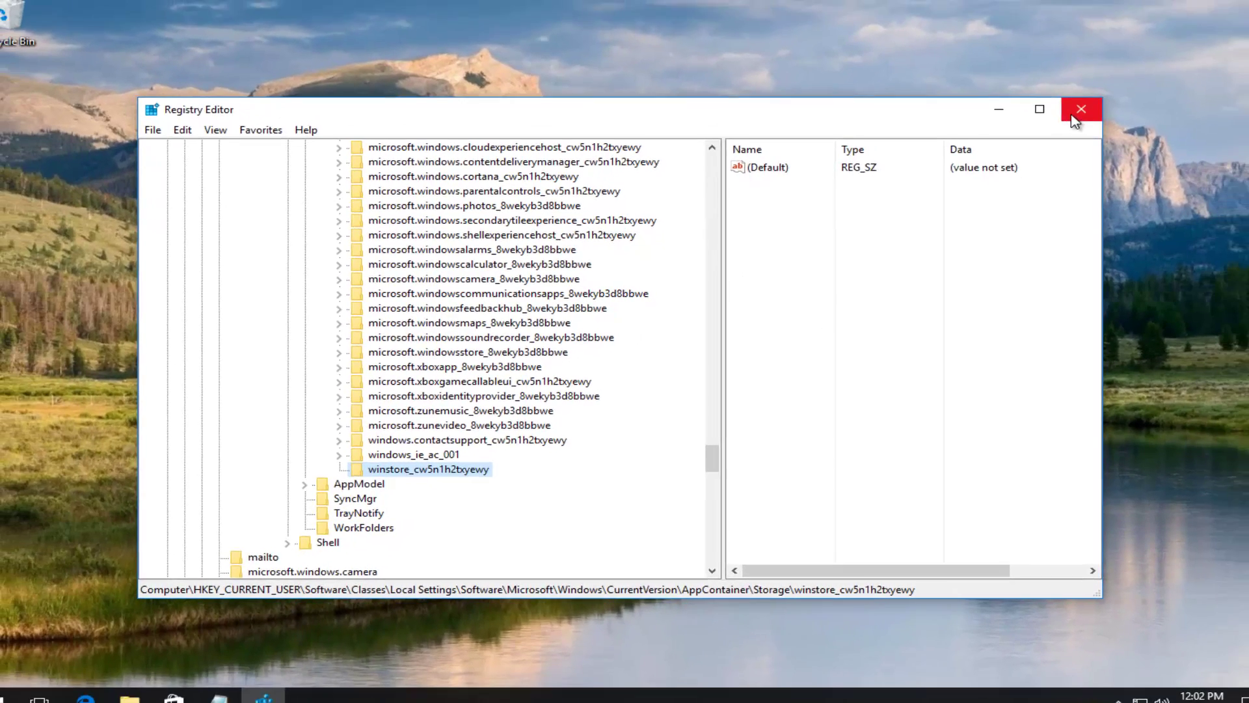
Step: Close Registry Editor, then launch Edge and maximize its window
left_click(1076, 115)
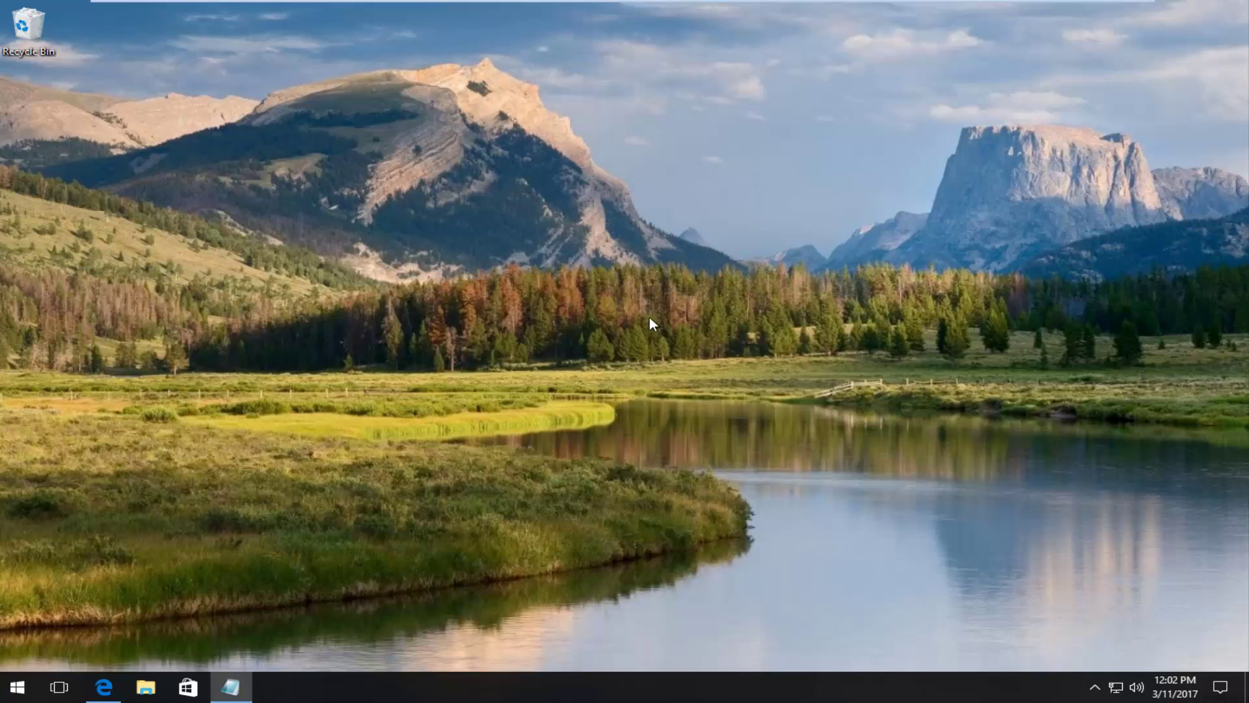
left_click(104, 687)
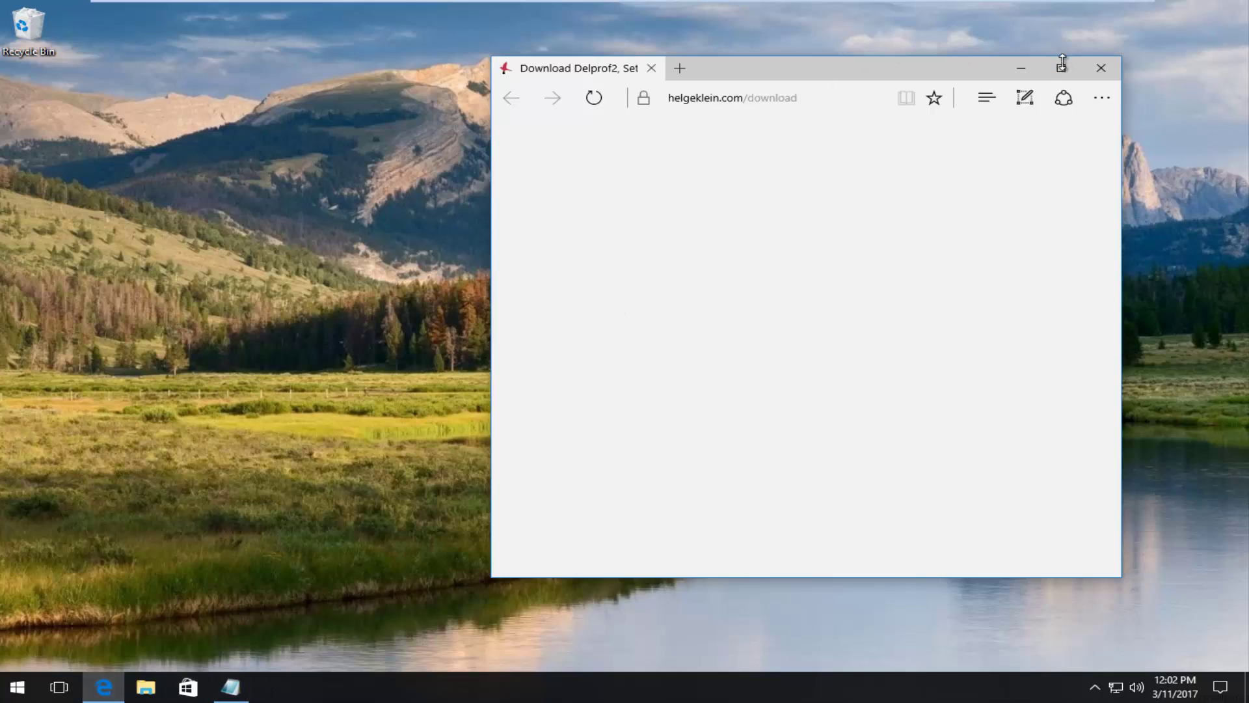
left_click(1062, 68)
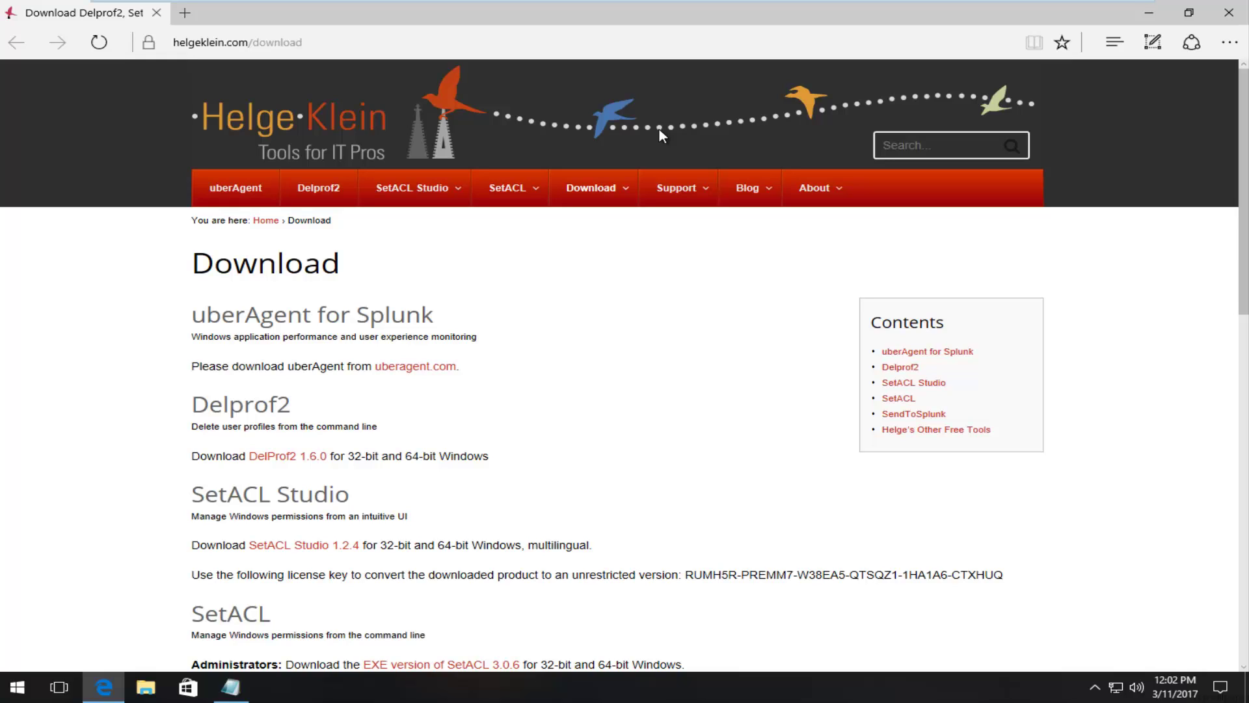
scroll(527, 321, "down", 2)
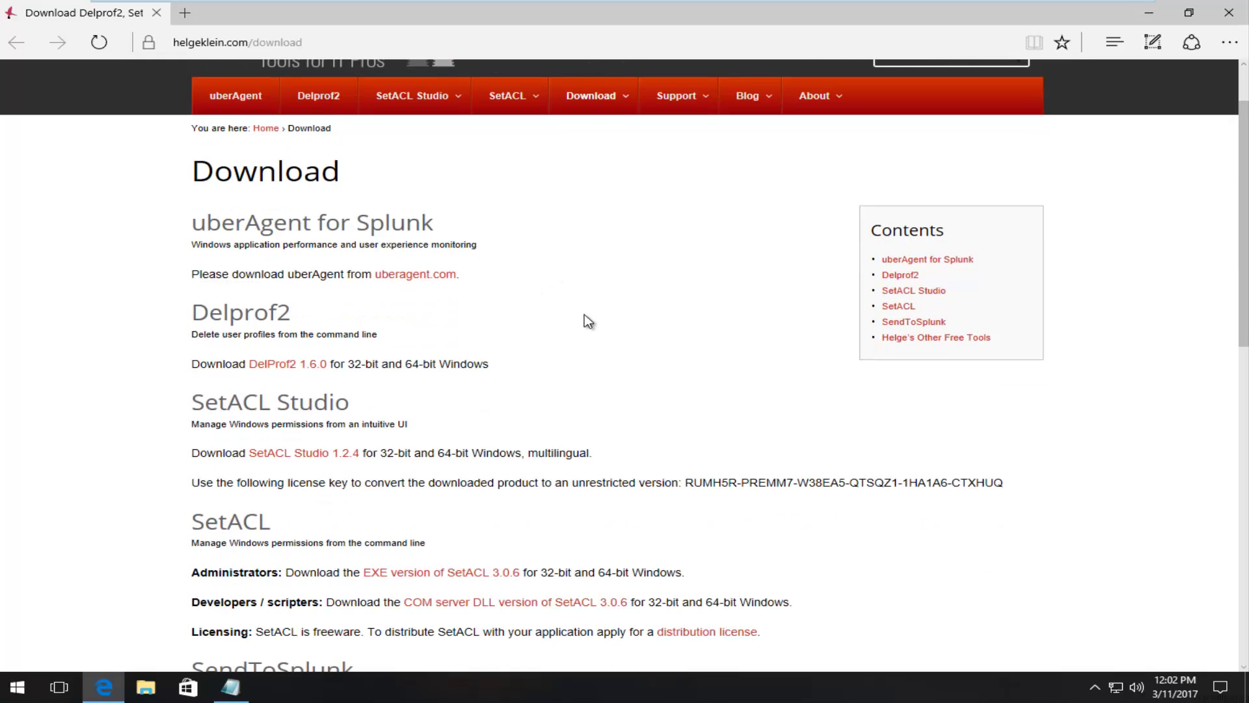
scroll(602, 307, "down", 2)
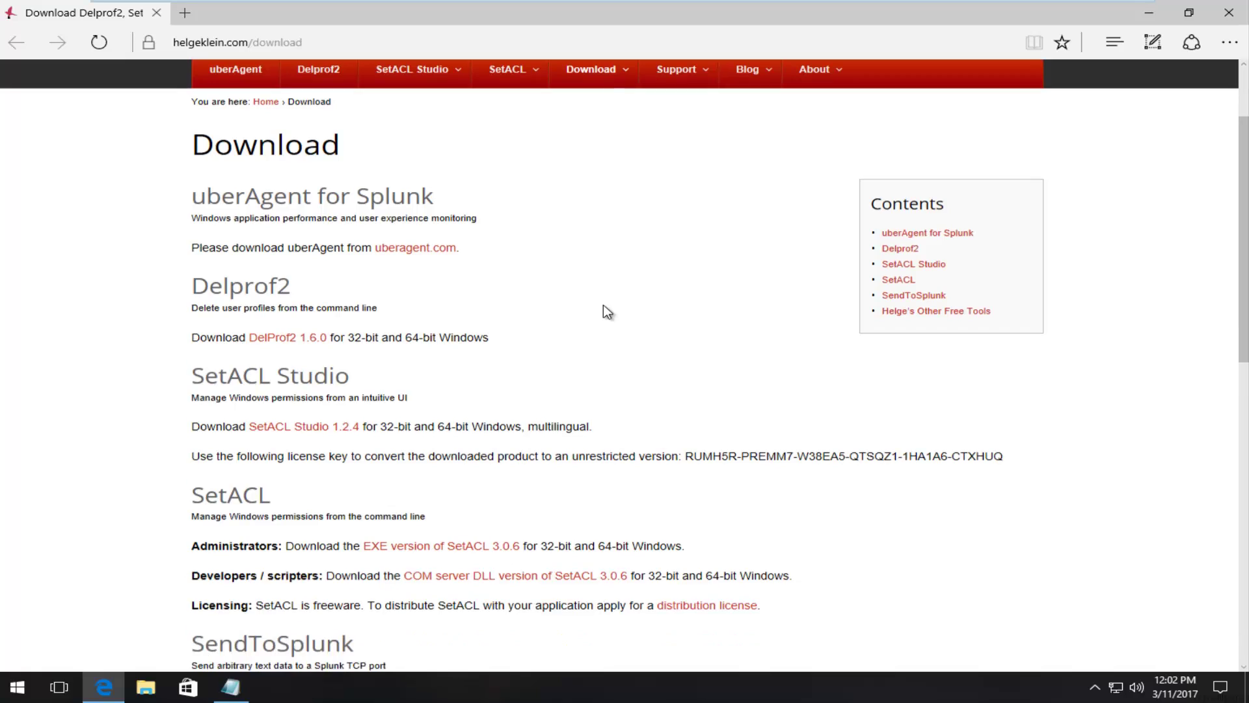
scroll(602, 312, "down", 2)
scroll(553, 313, "down", 3)
scroll(538, 313, "up", 5)
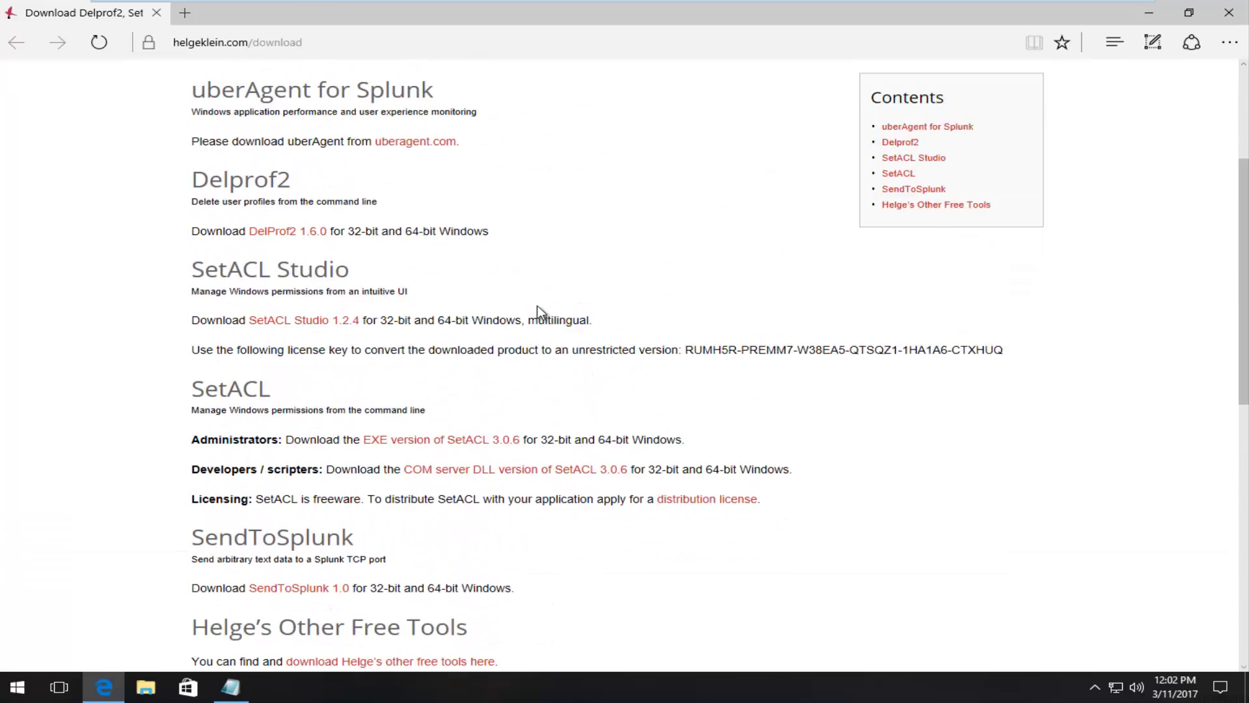
scroll(472, 342, "up", 4)
scroll(474, 347, "down", 2)
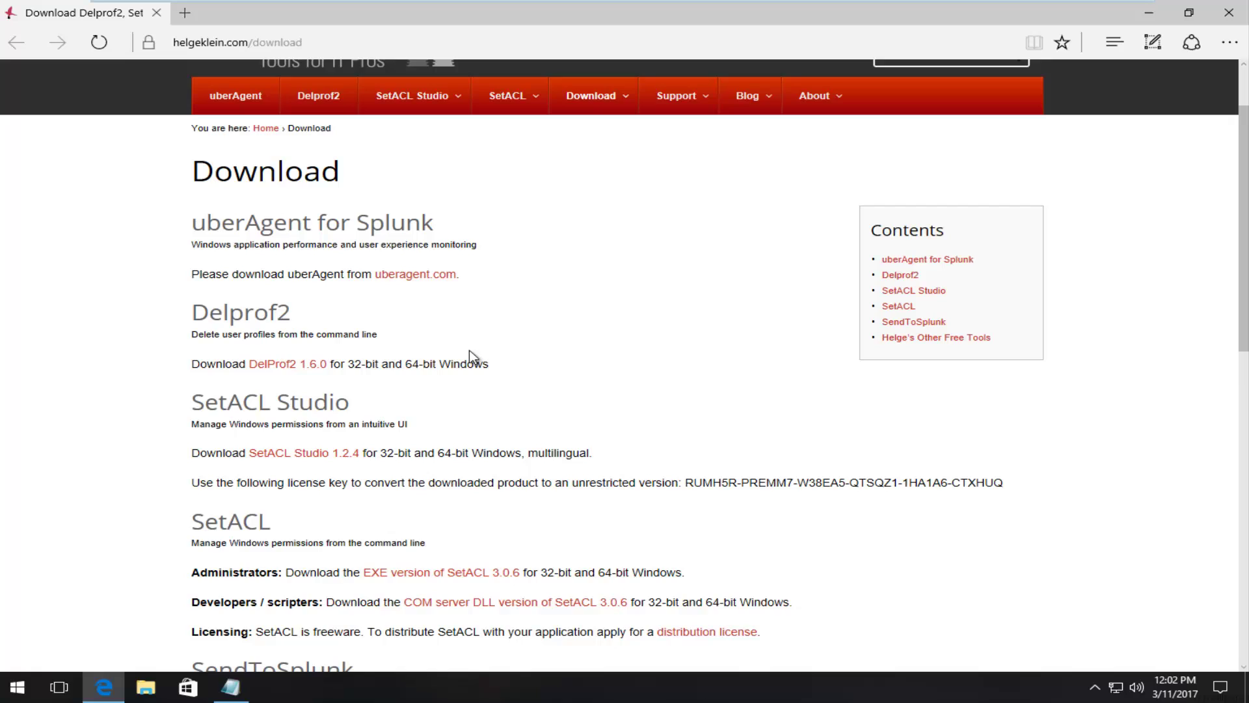
scroll(475, 363, "down", 1)
scroll(391, 292, "up", 3)
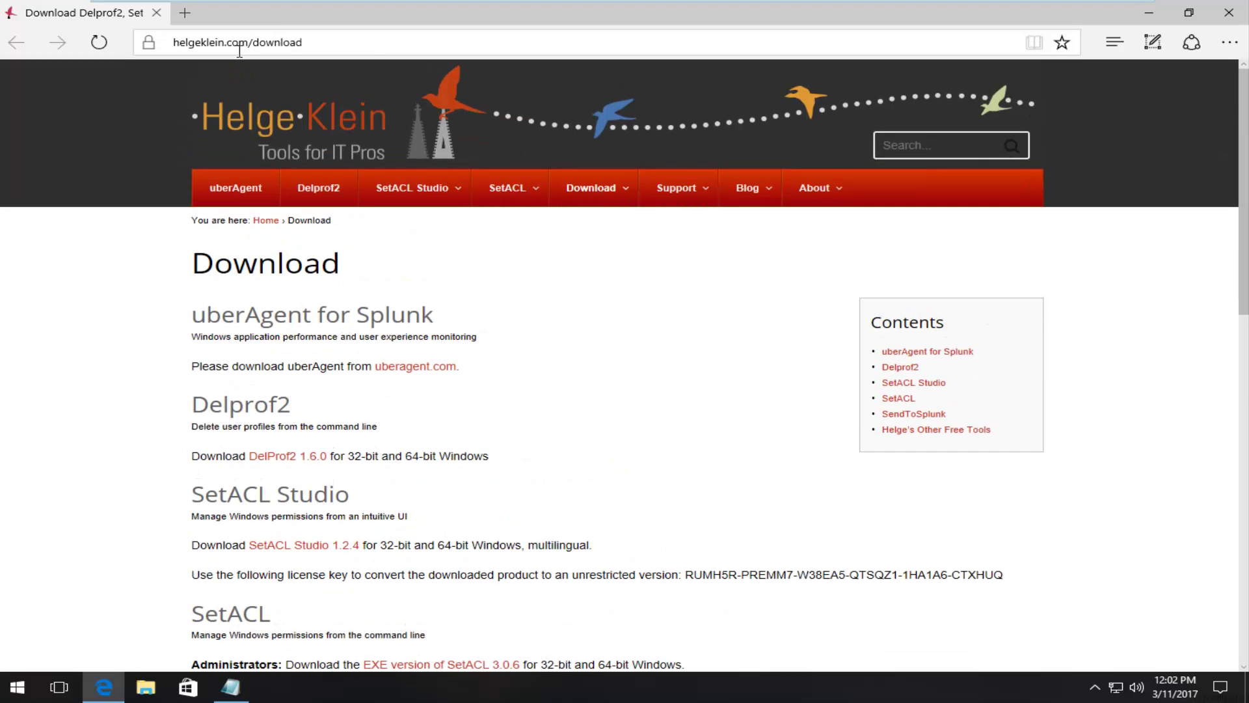
scroll(395, 330, "down", 3)
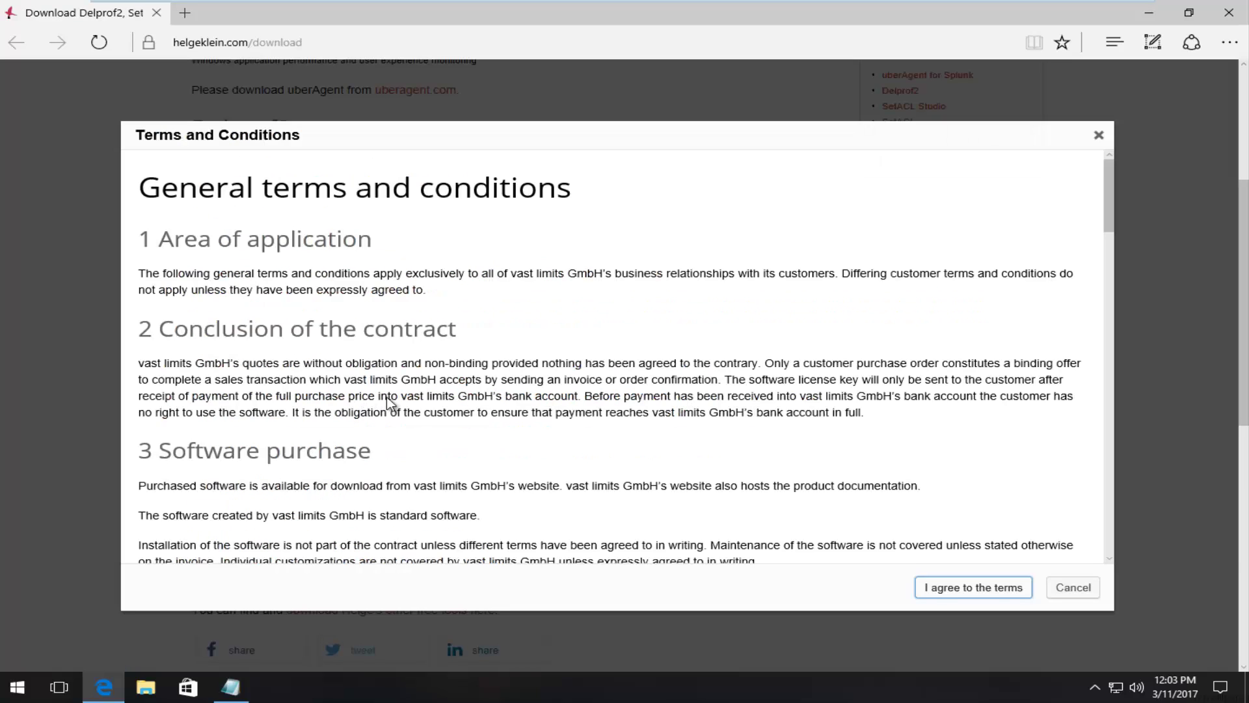
Step: Accept the SetACL terms, save the executable zip, and open its Downloads folder
left_click(971, 596)
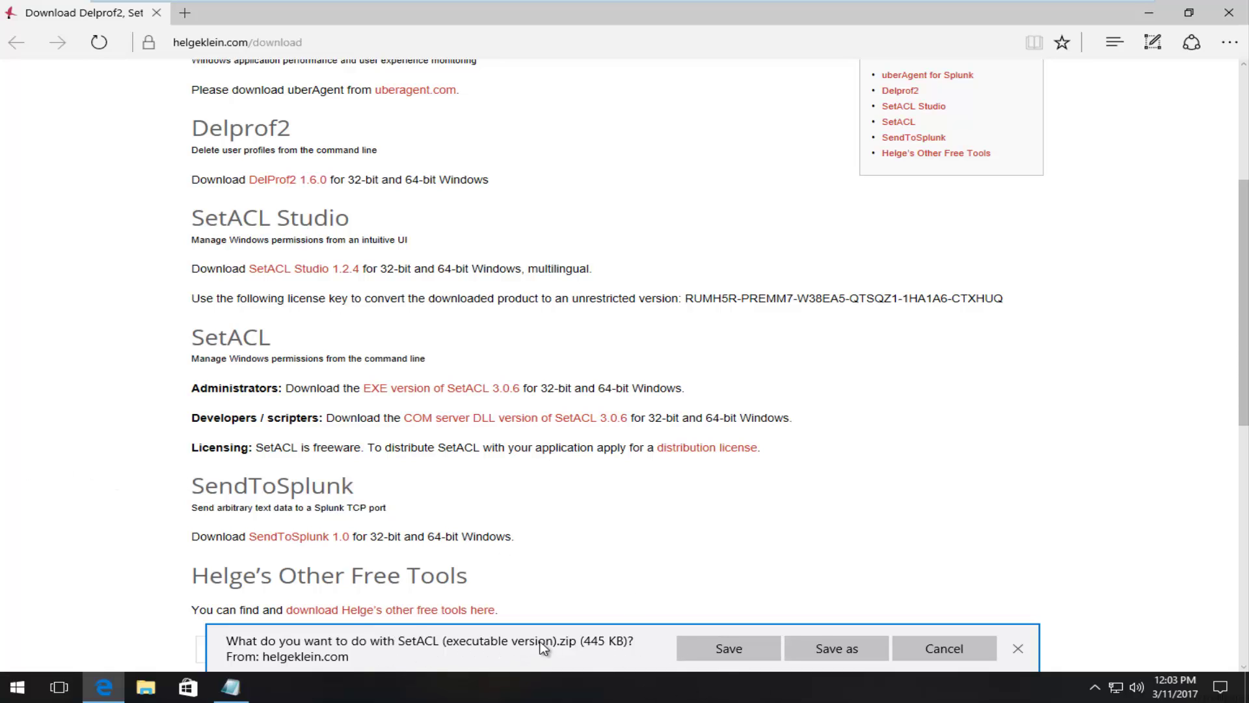
left_click(704, 649)
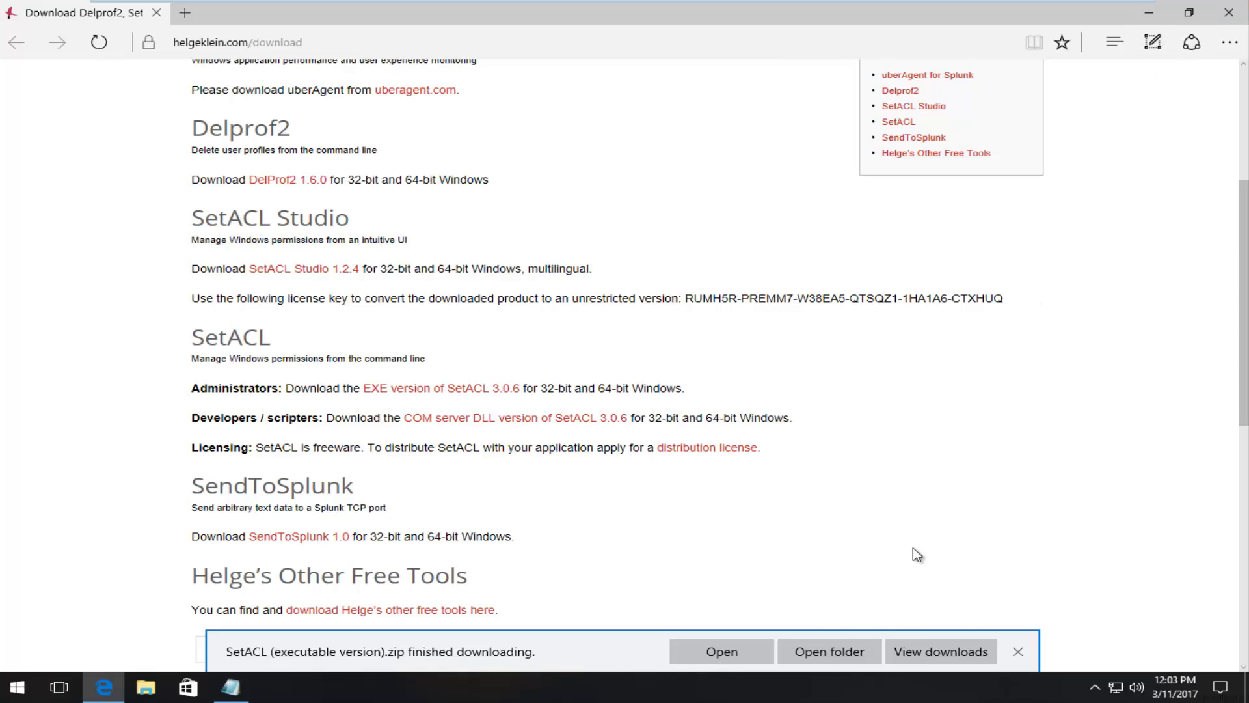
left_click(828, 651)
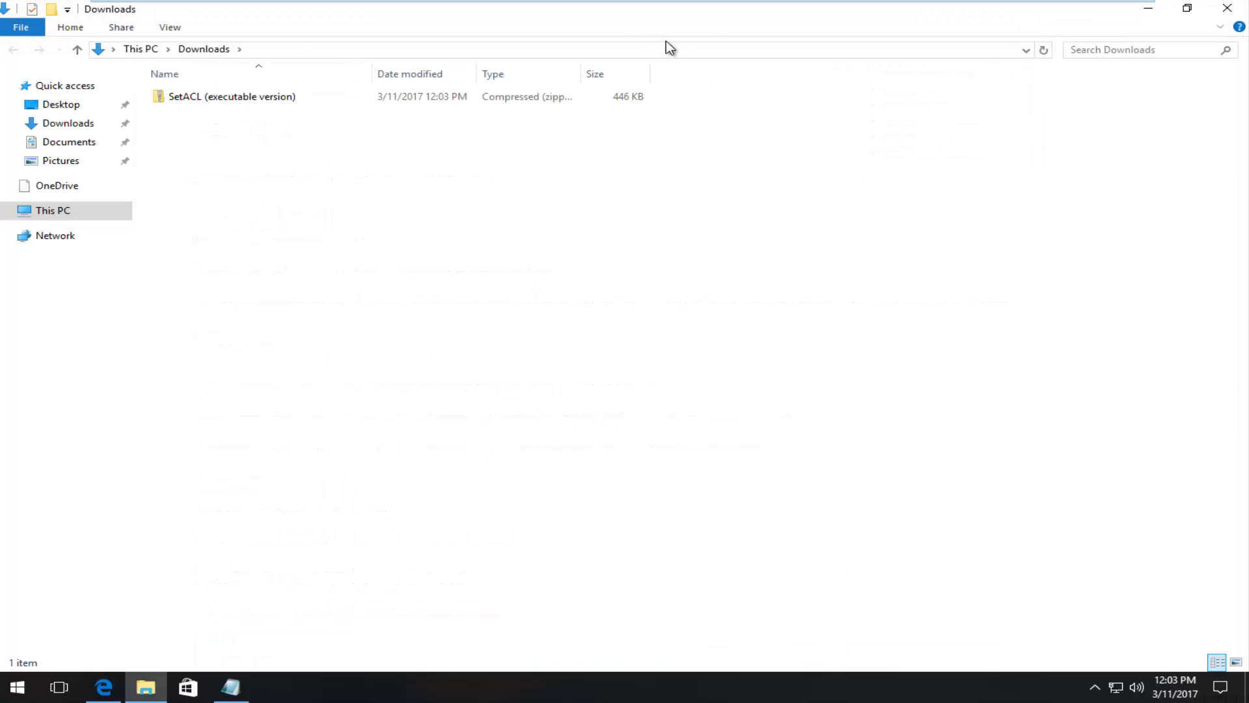
Step: Restore and reposition Explorer, then open the SetACL (executable version) folder inside the zip
left_click(1187, 8)
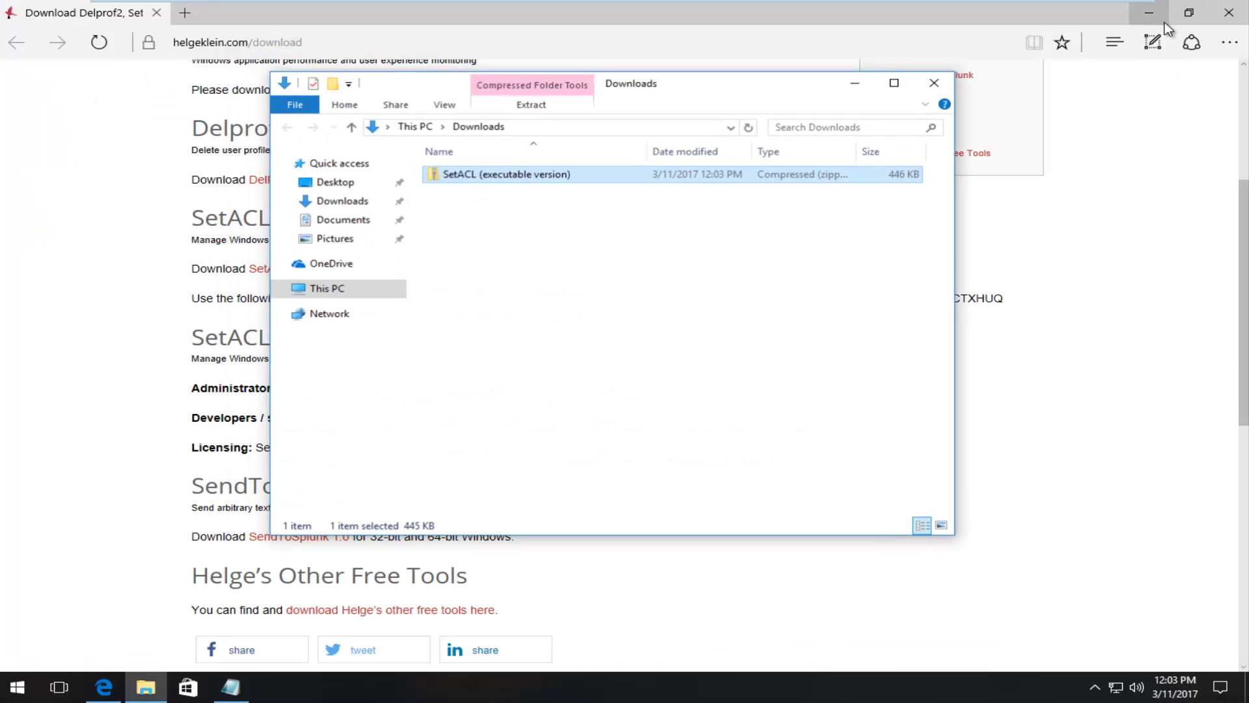
left_click(1161, 13)
left_click_drag(712, 91, 820, 90)
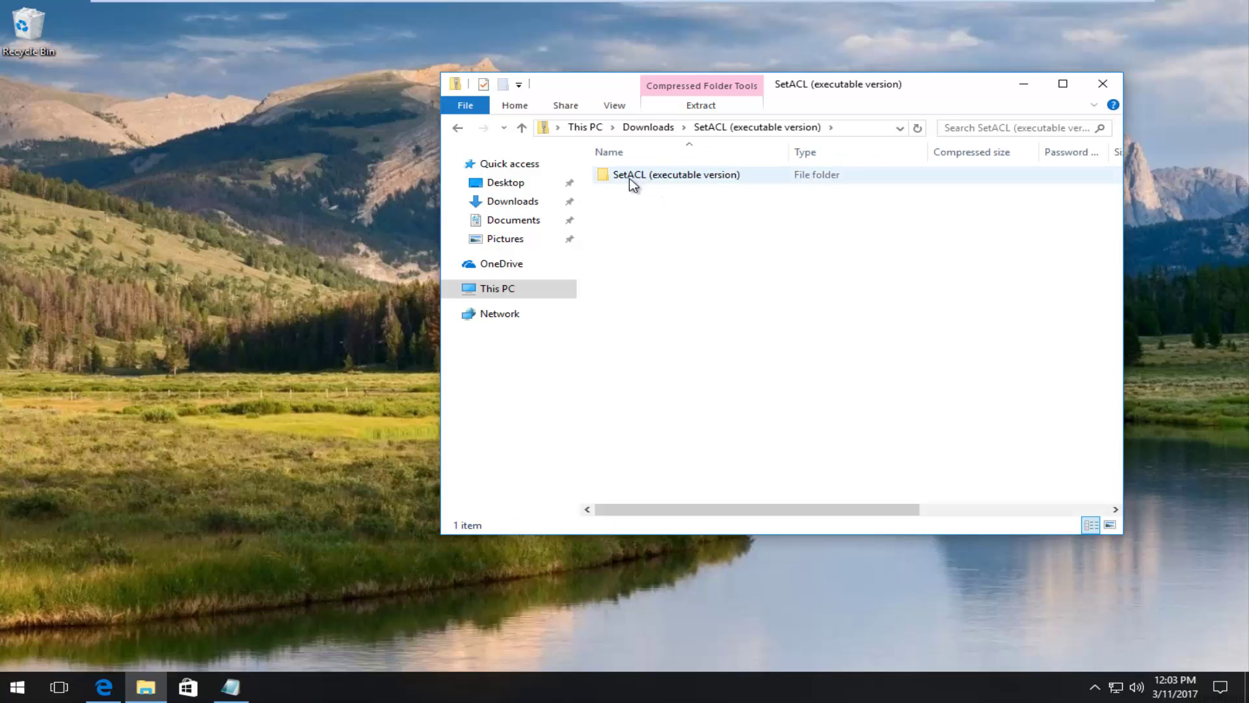
double_click(680, 176)
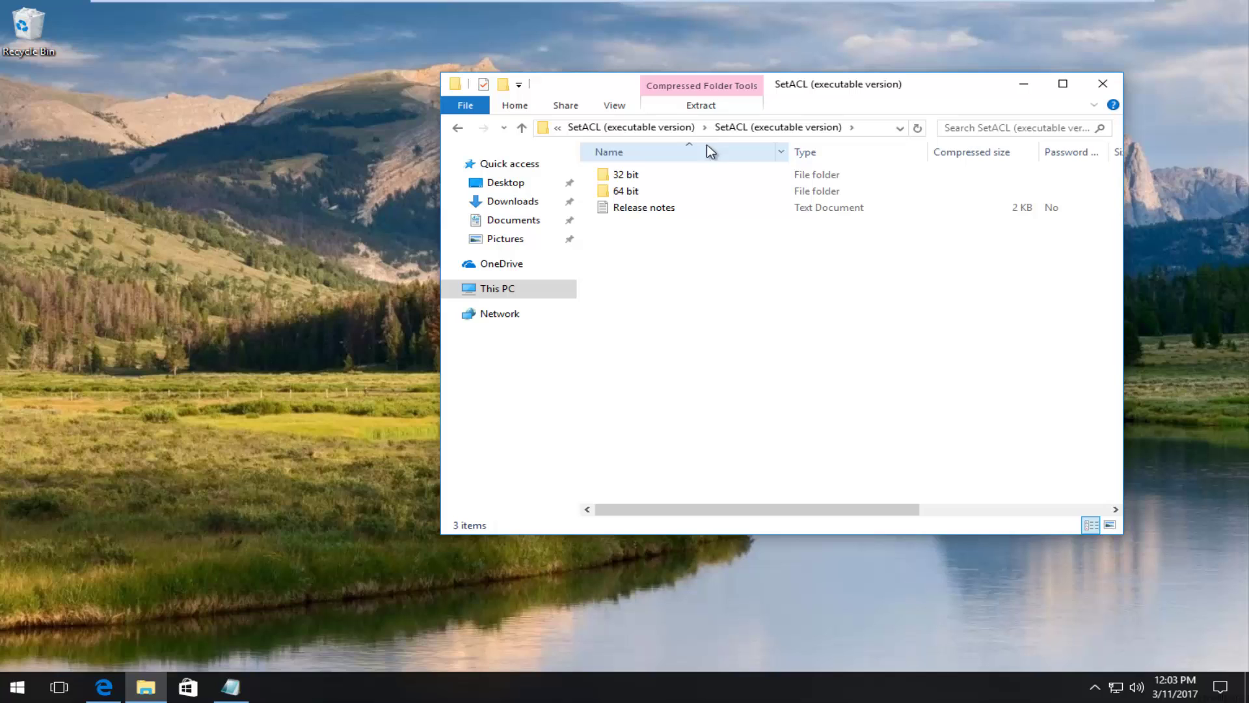
left_click_drag(818, 90, 772, 93)
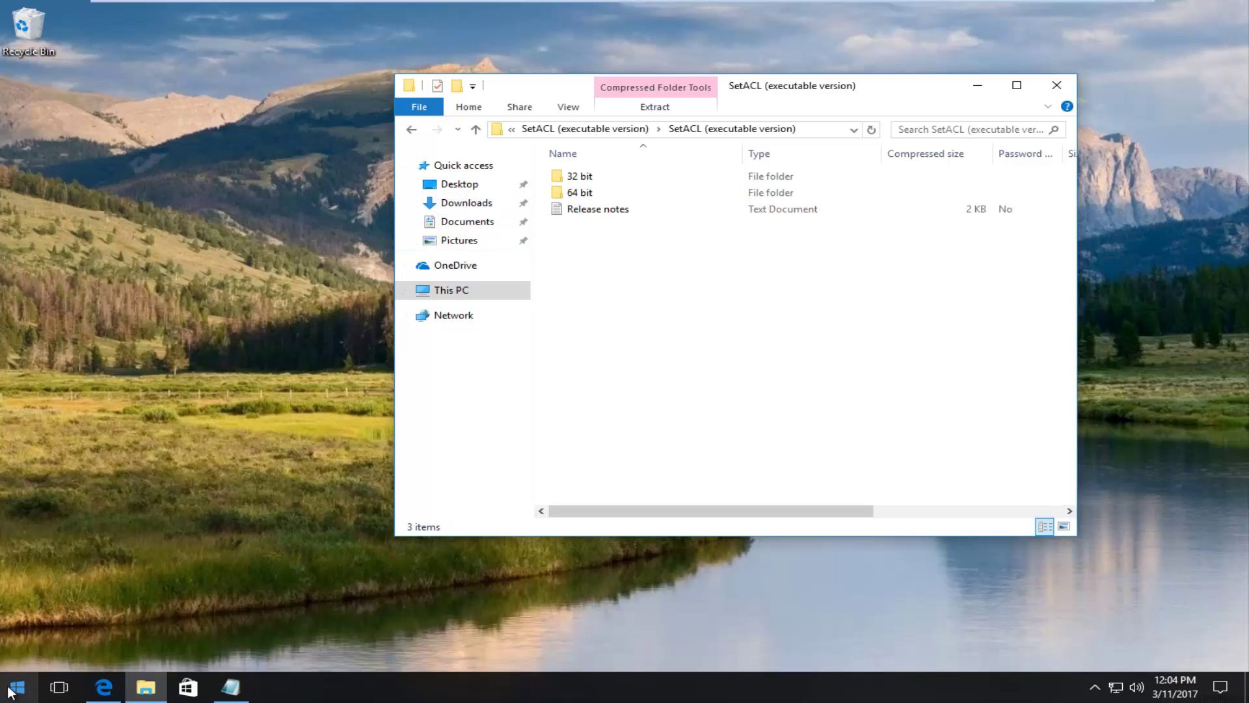
left_click(17, 687)
type("sys")
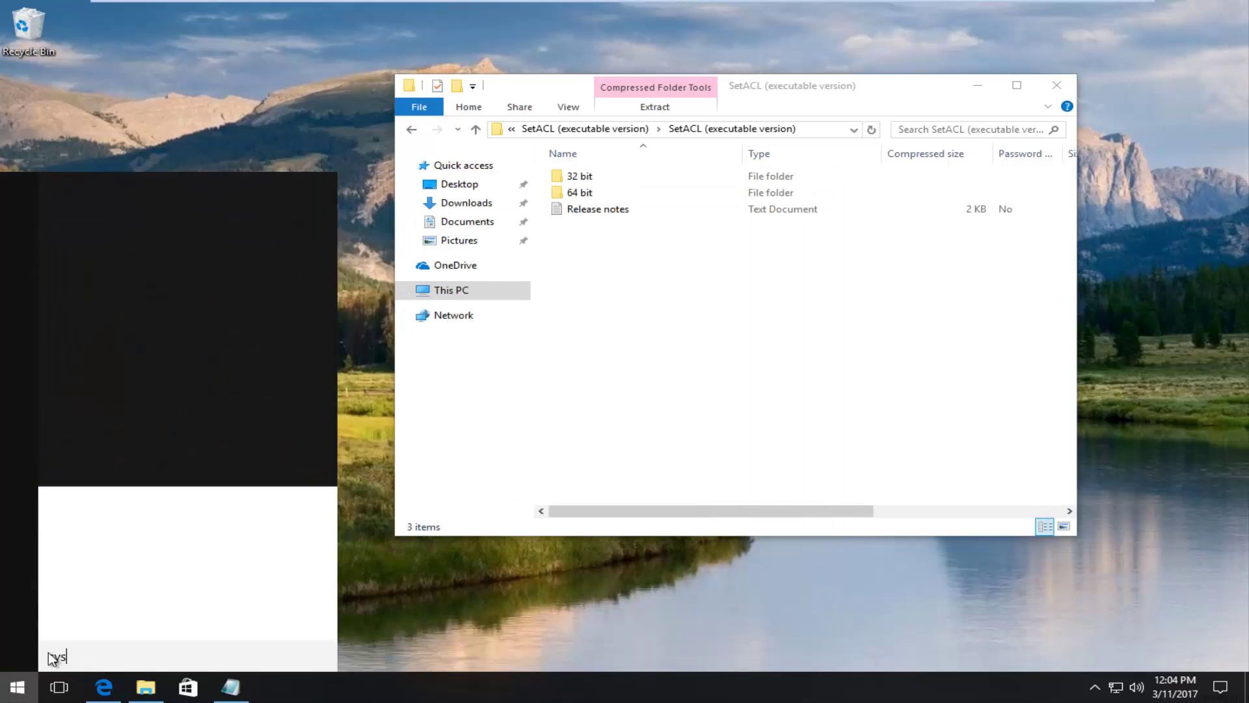
type("tem")
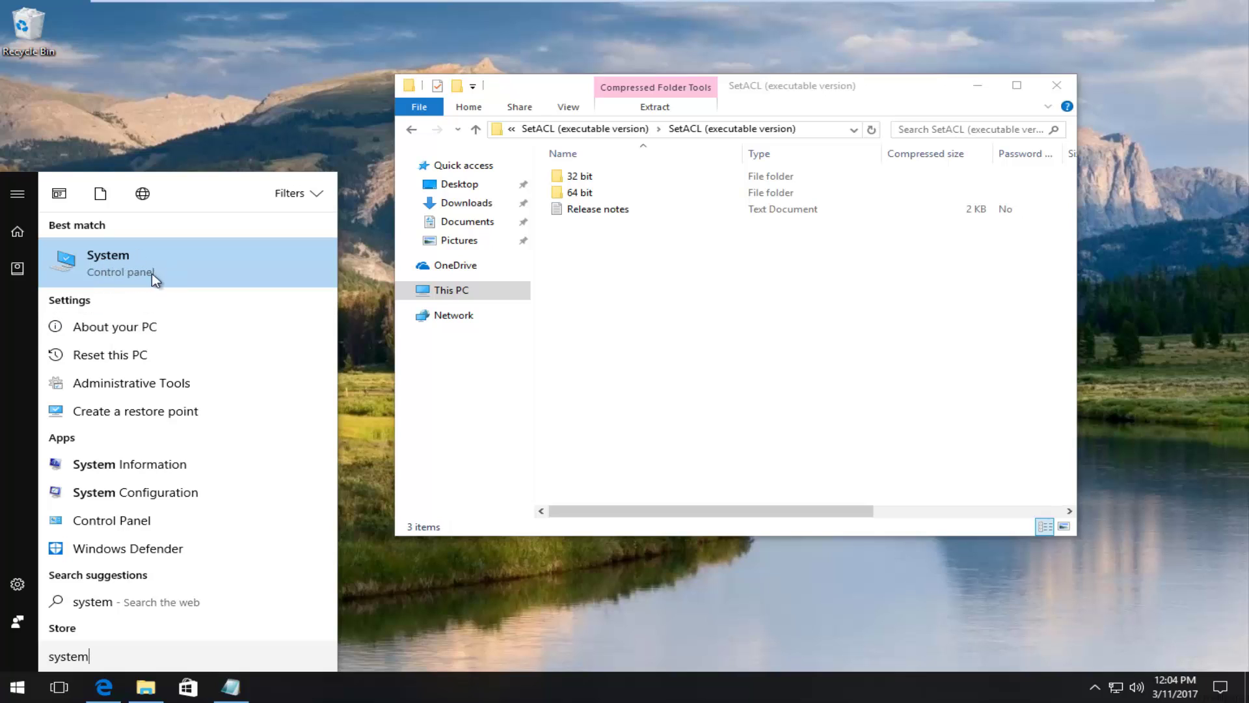
left_click(120, 265)
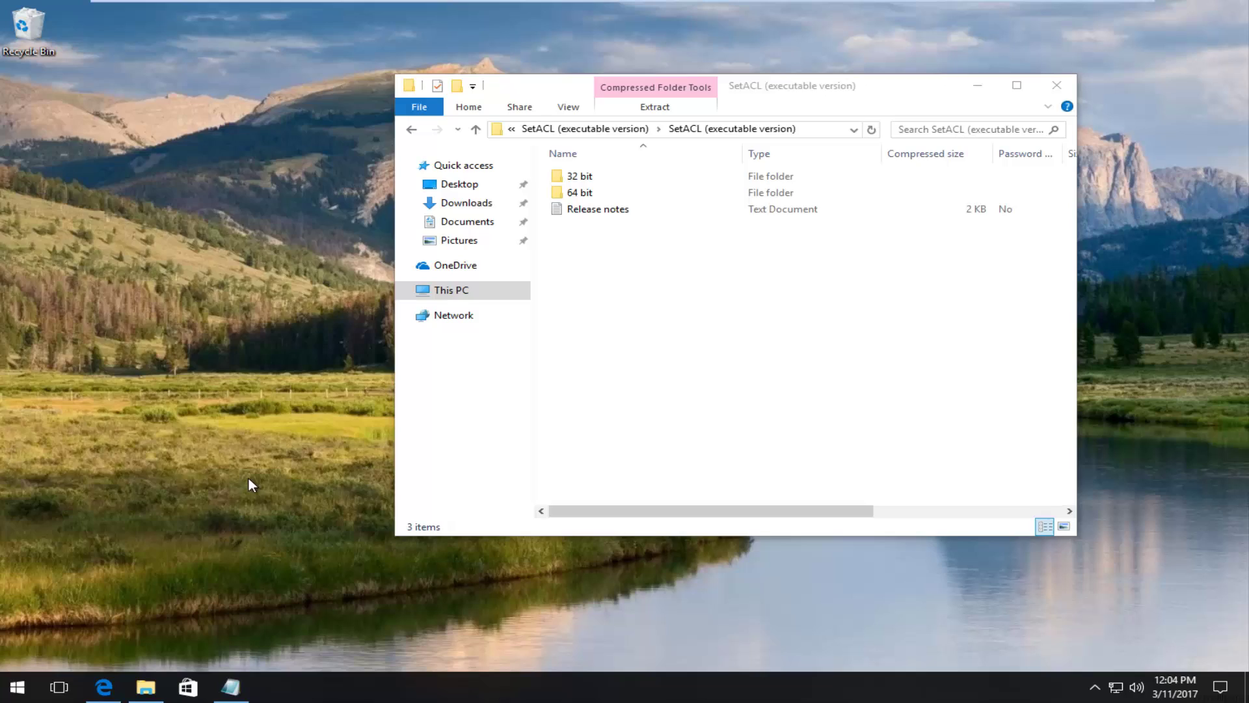
left_click_drag(393, 108, 536, 111)
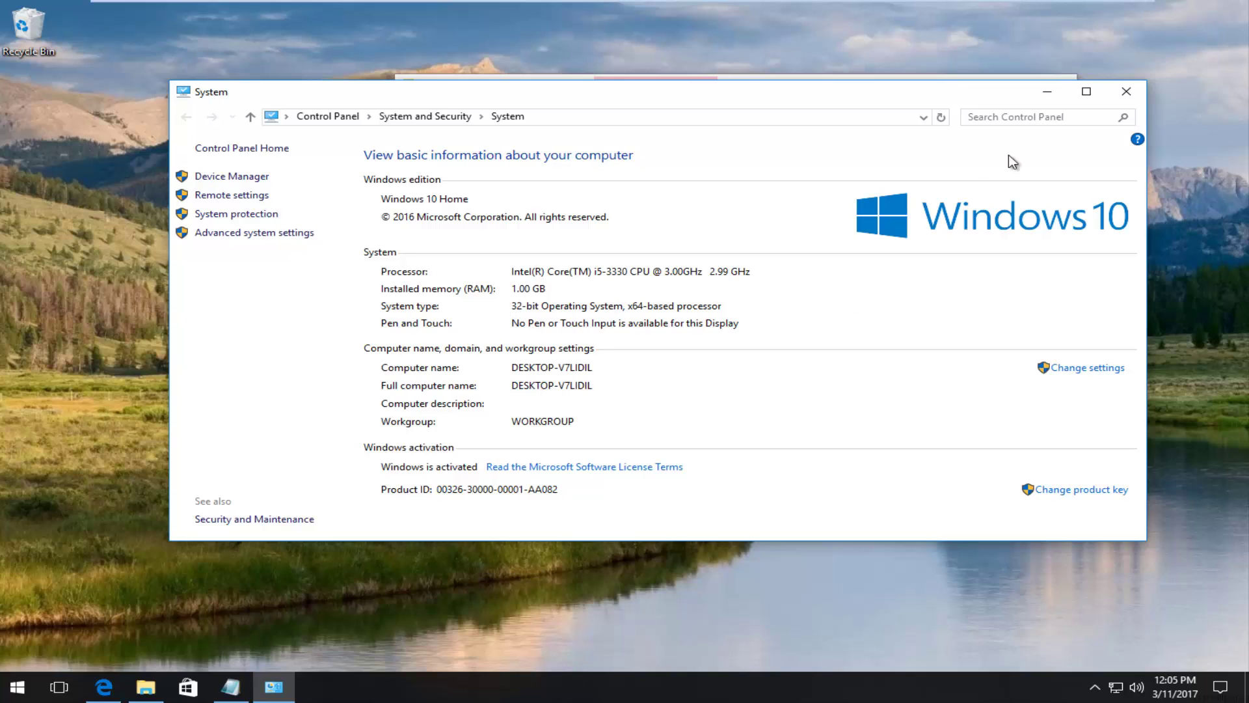
left_click(1124, 93)
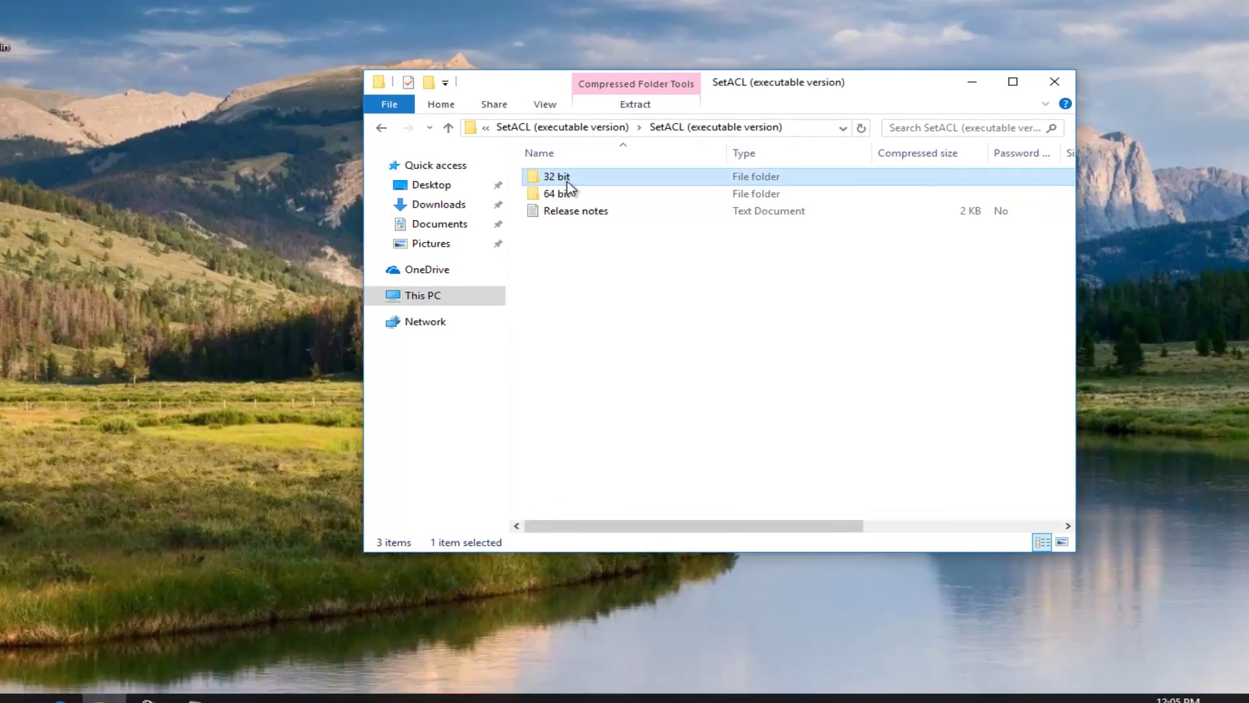
Step: Copy SetACL.exe from the 32 bit folder onto the desktop, then press Win+R
double_click(592, 178)
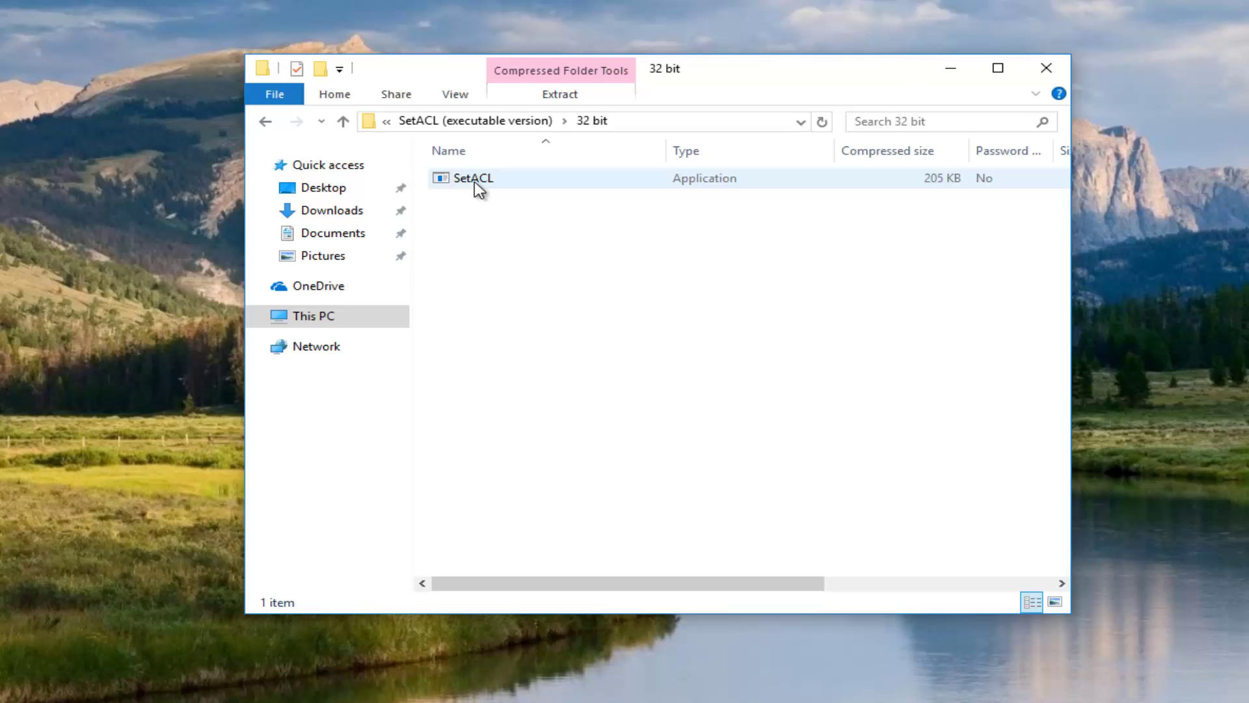
left_click_drag(477, 189, 171, 239)
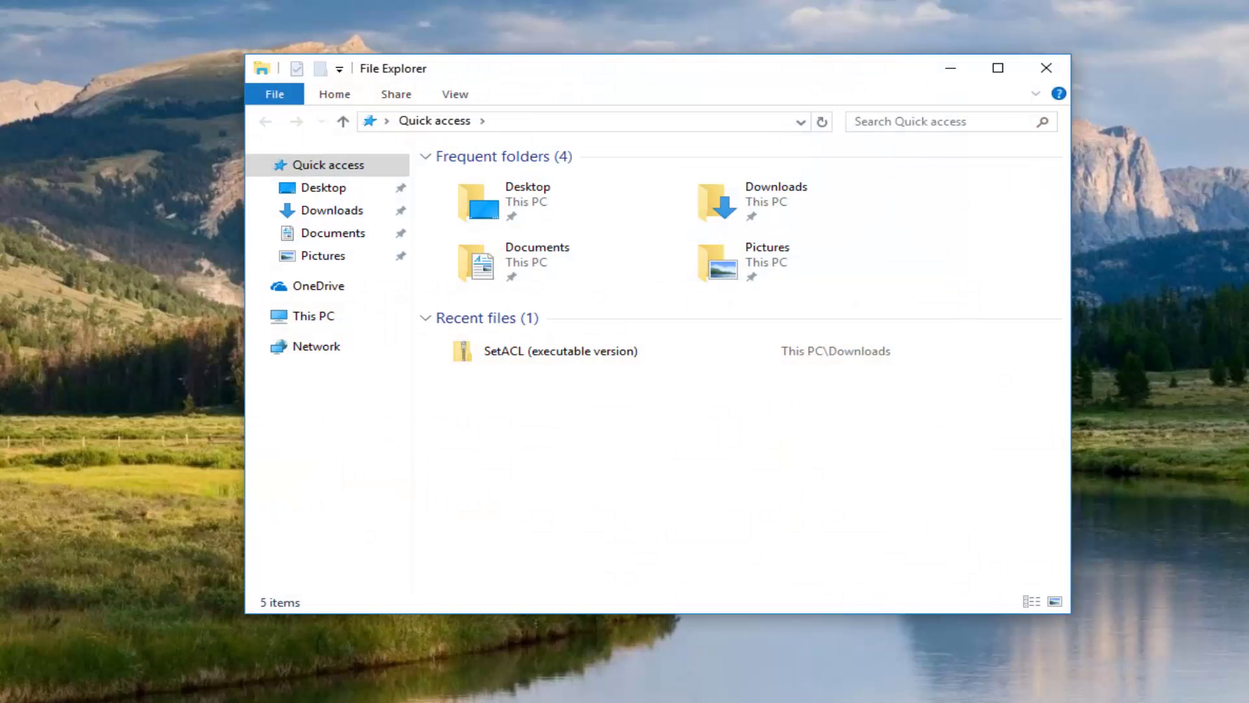
key("super+r")
Step: Enable 'Show hidden files, folders, and drives' in Folder Options and apply the change
left_click(458, 96)
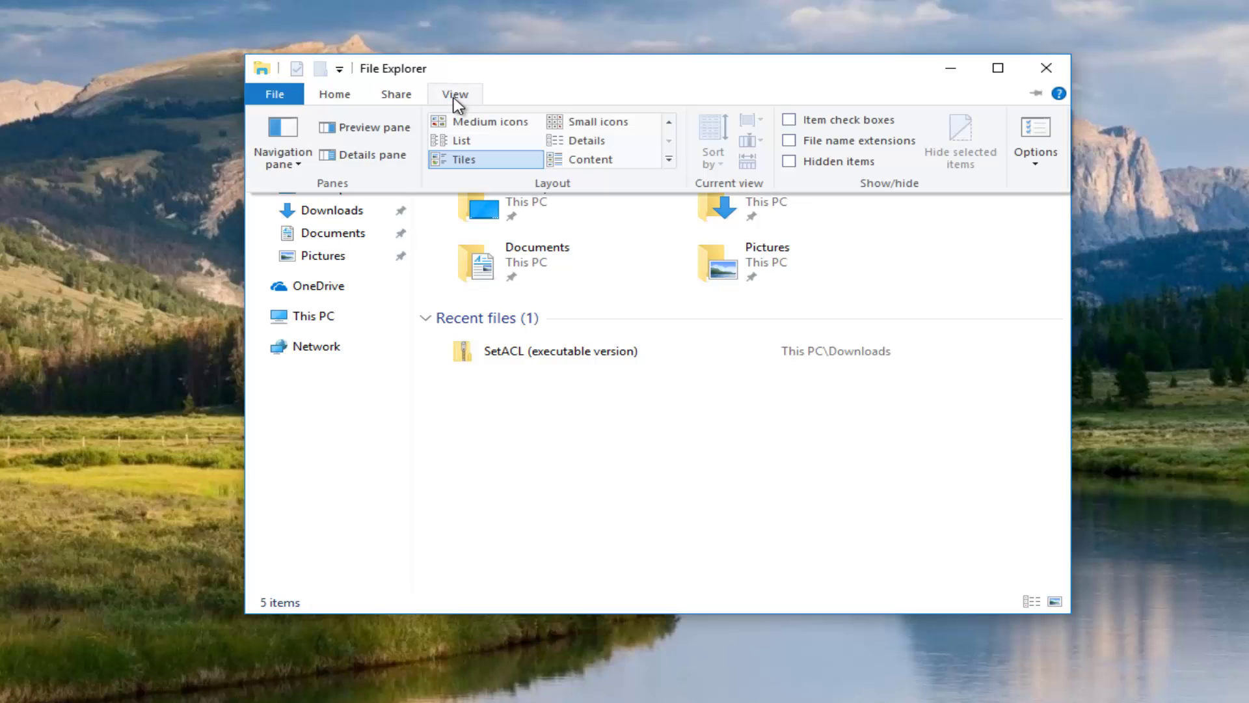
left_click(1032, 137)
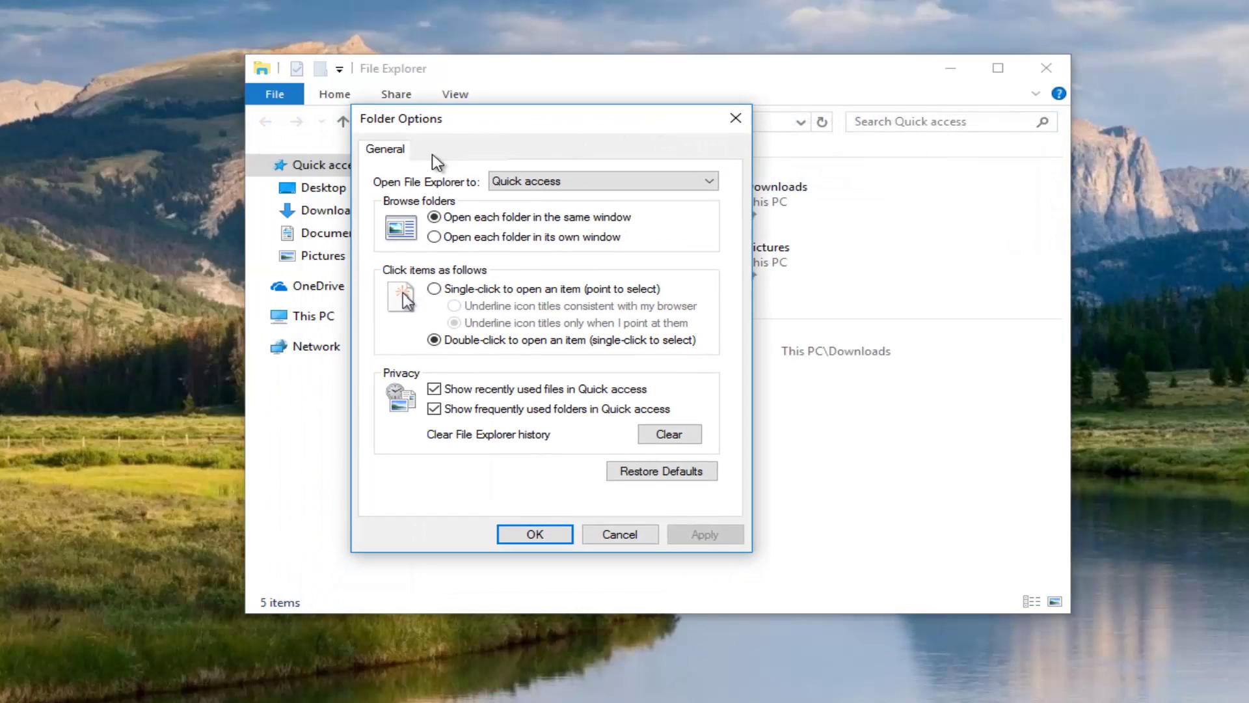
left_click(431, 153)
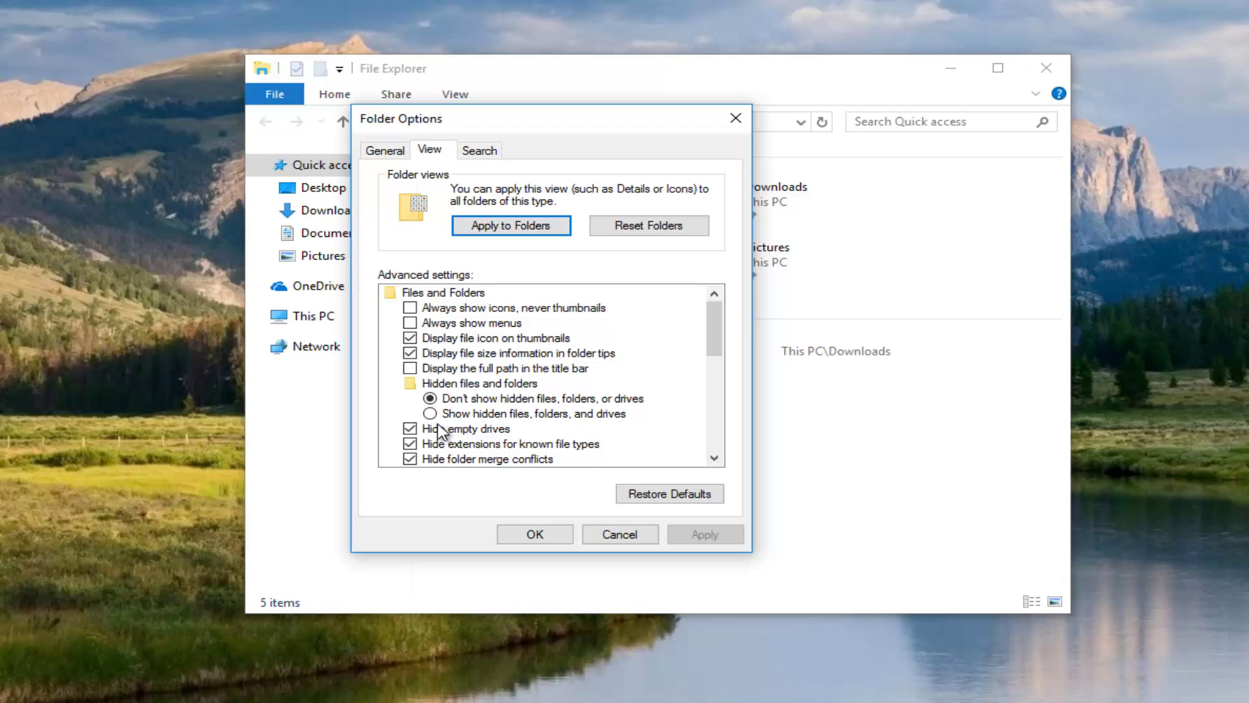
left_click(430, 415)
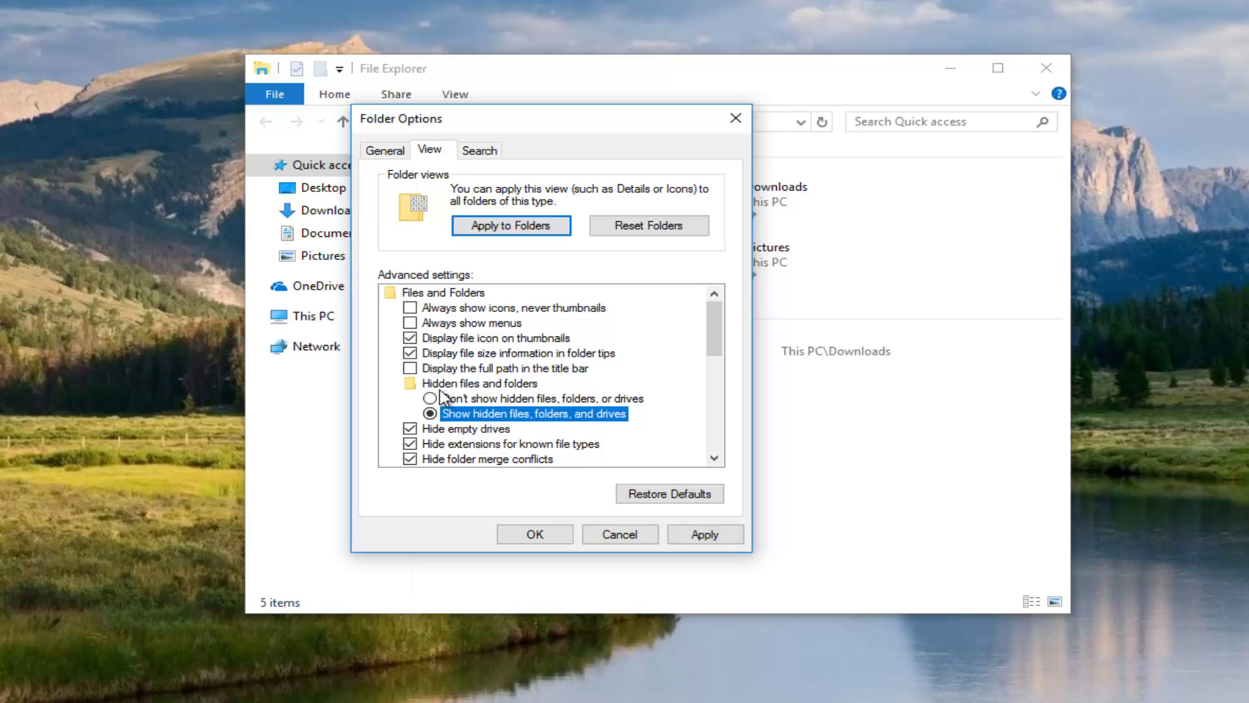
left_click(694, 538)
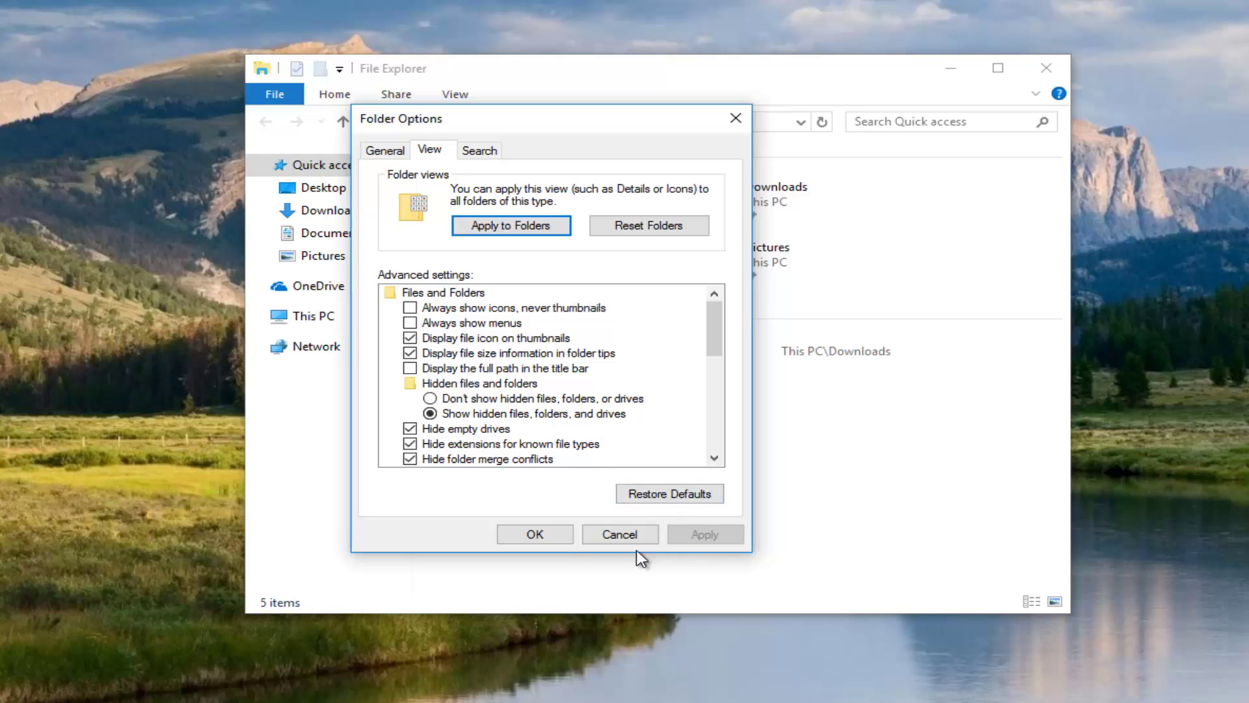
left_click(530, 533)
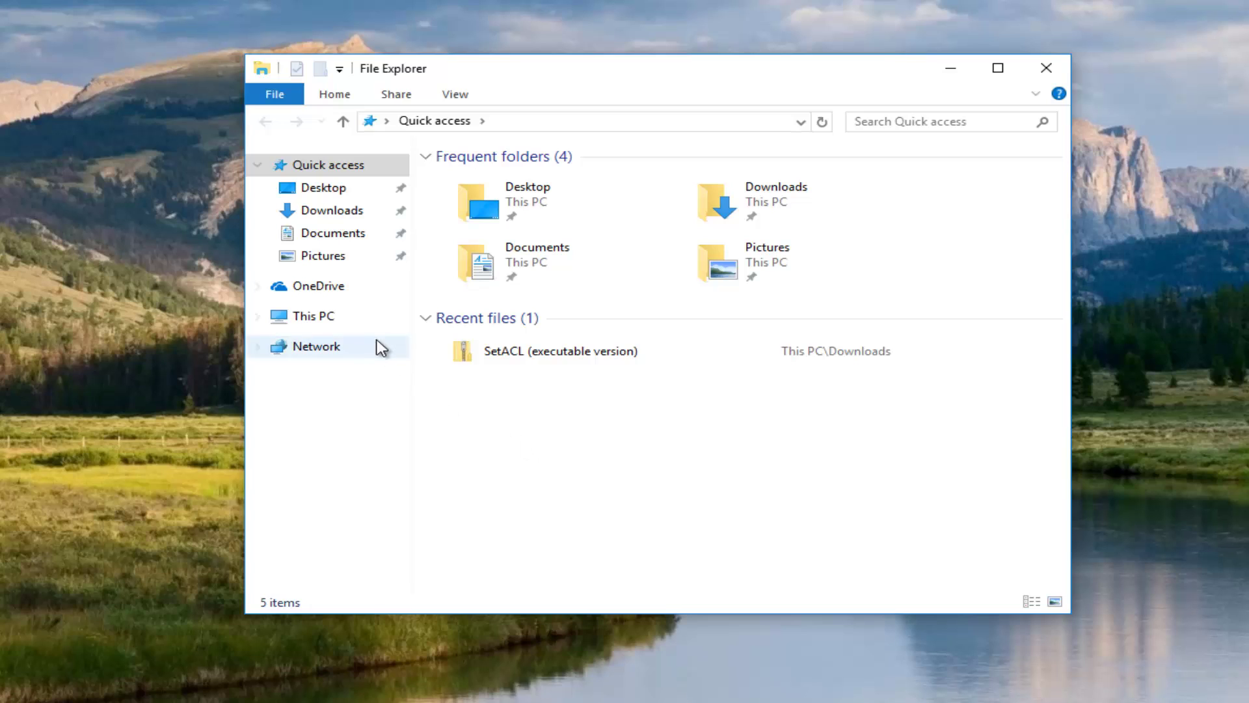
Step: Browse from This PC through Local Disk (C:) and Windows into the System32 folder
left_click(306, 326)
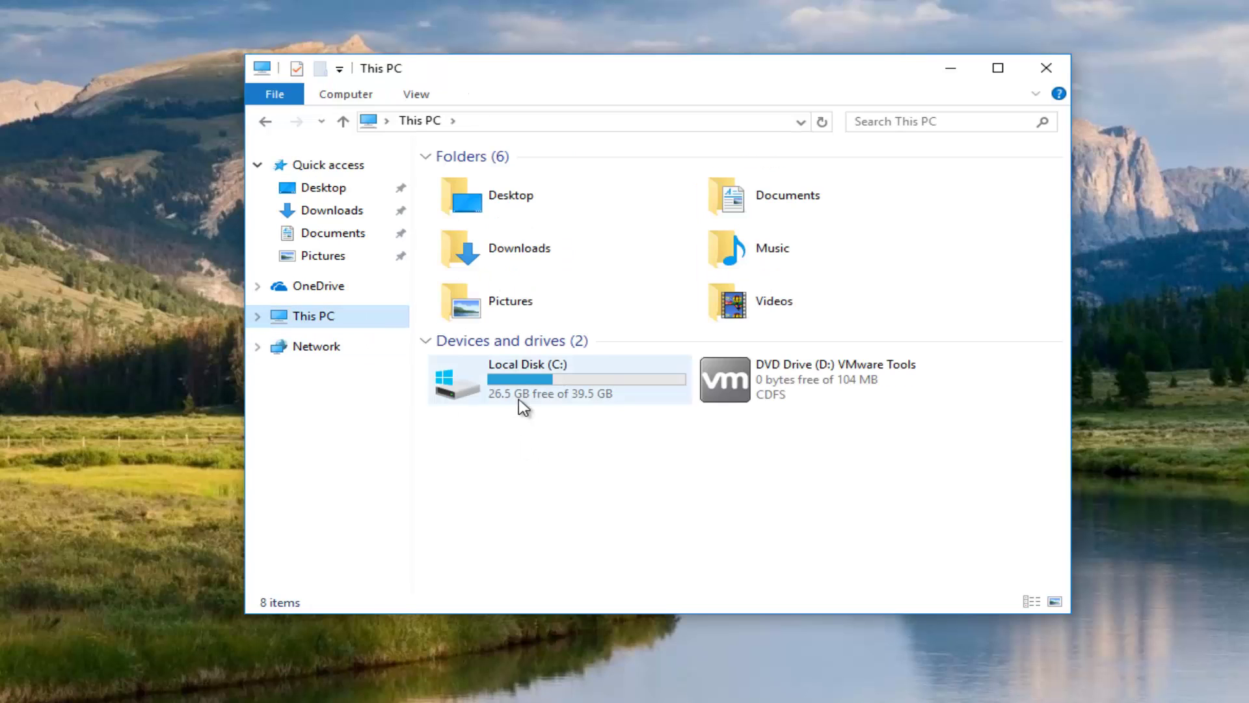
double_click(519, 401)
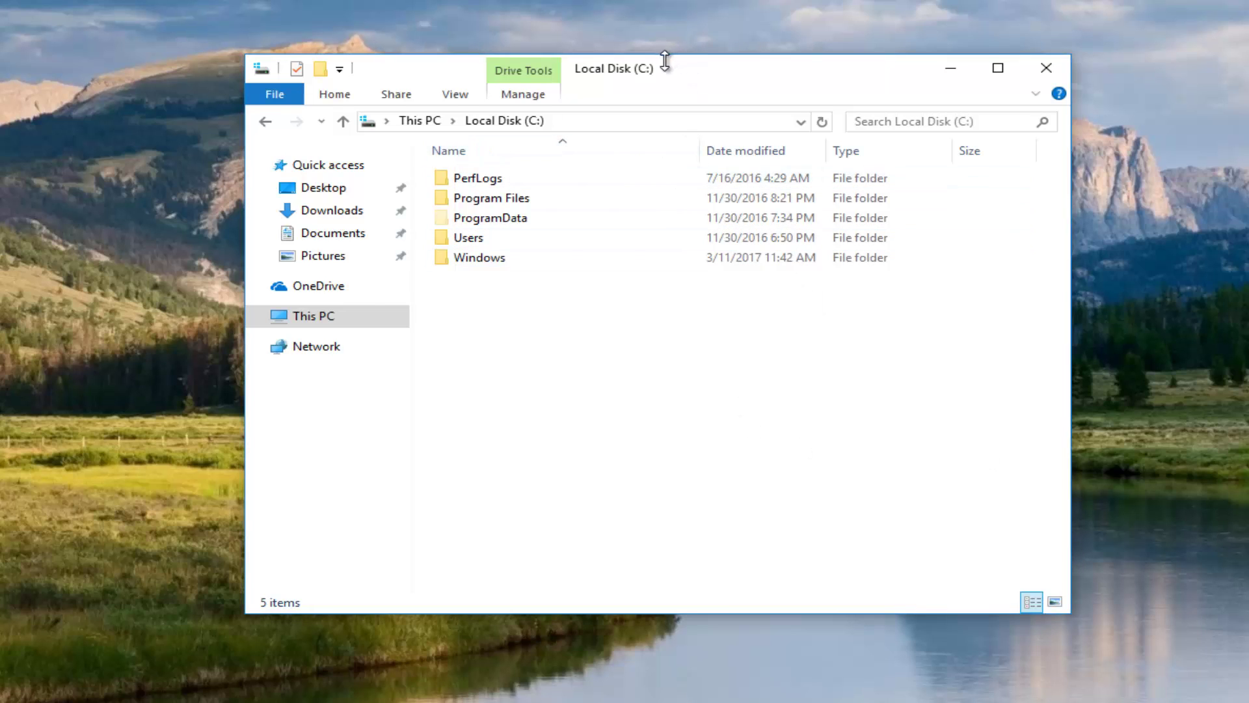
left_click_drag(650, 70, 630, 76)
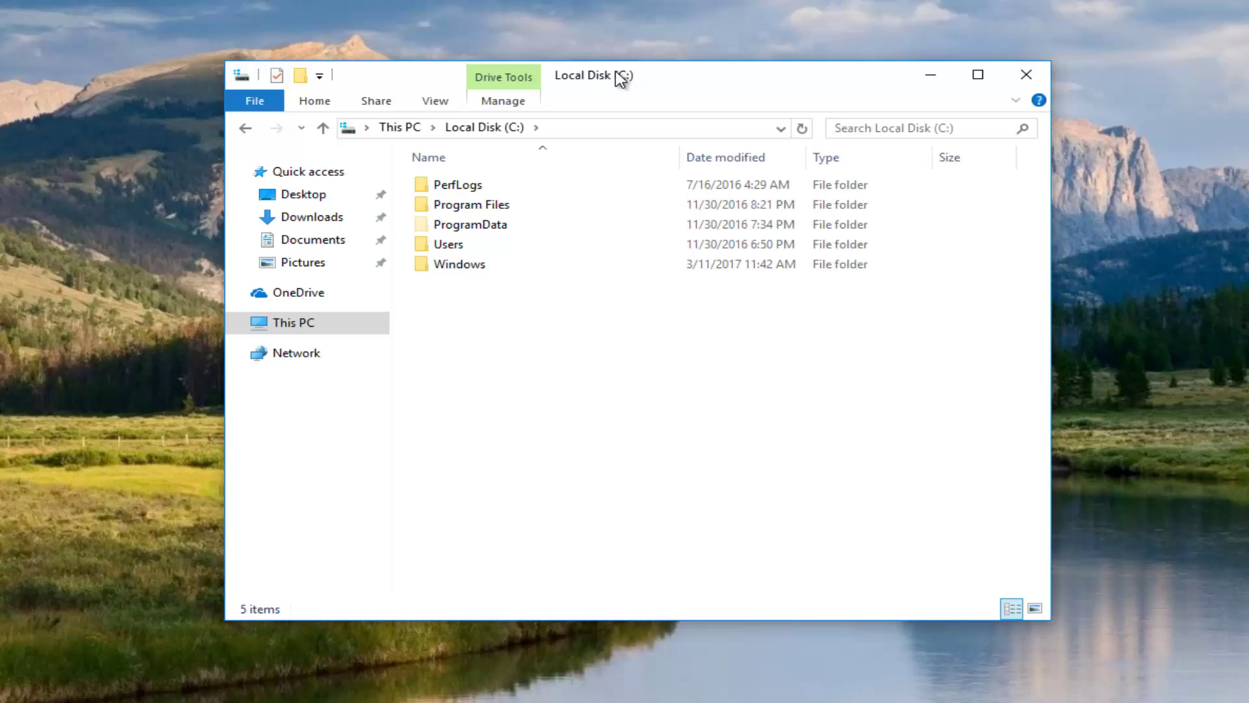
double_click(439, 273)
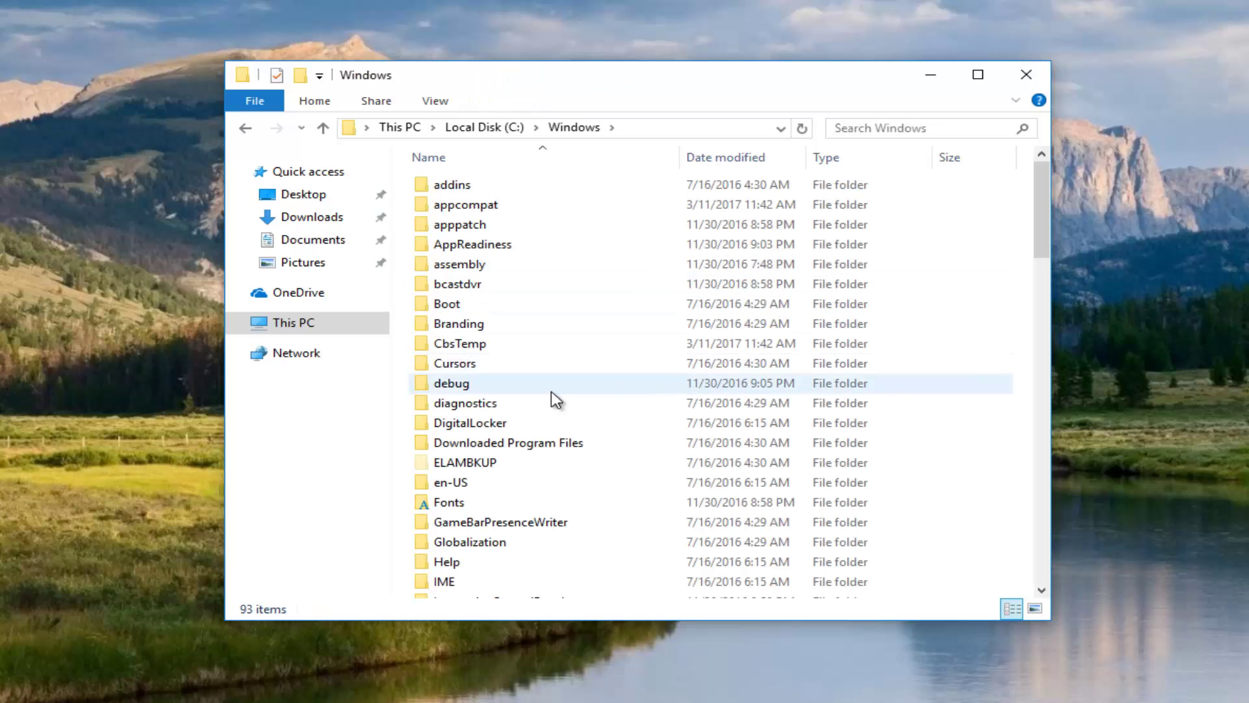
scroll(550, 399, "down", 7)
scroll(650, 365, "down", 4)
scroll(730, 413, "down", 2)
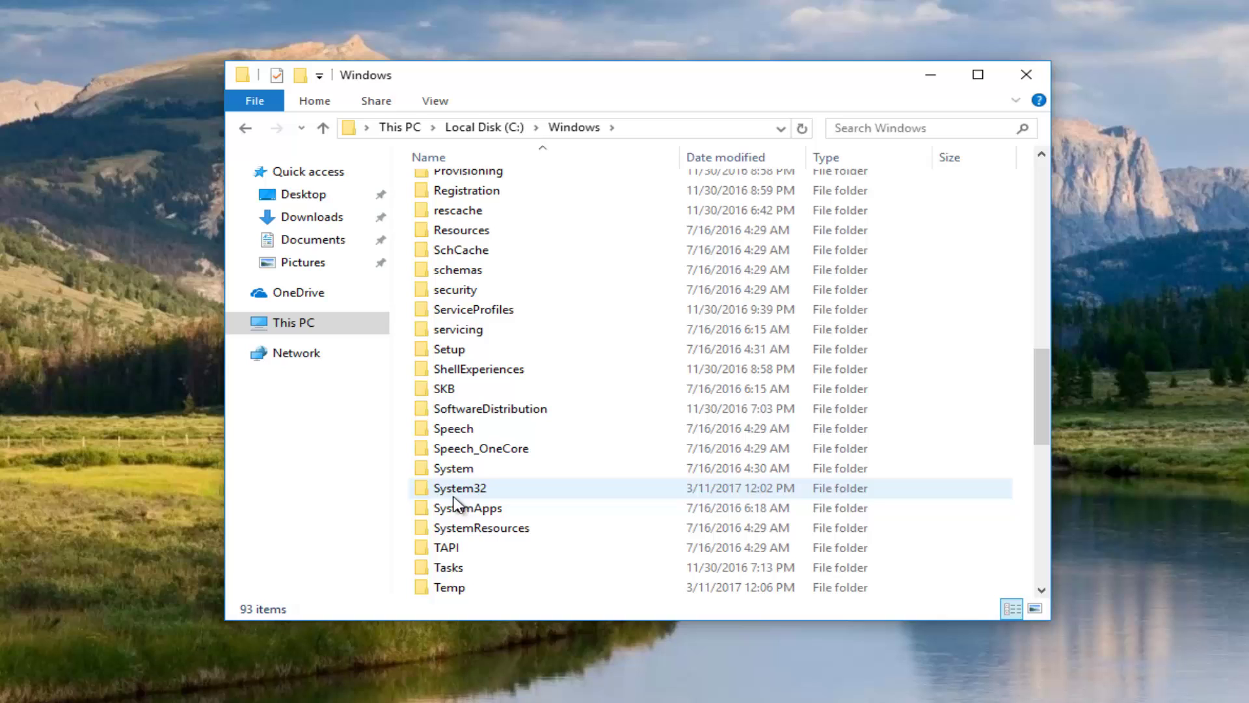
double_click(478, 491)
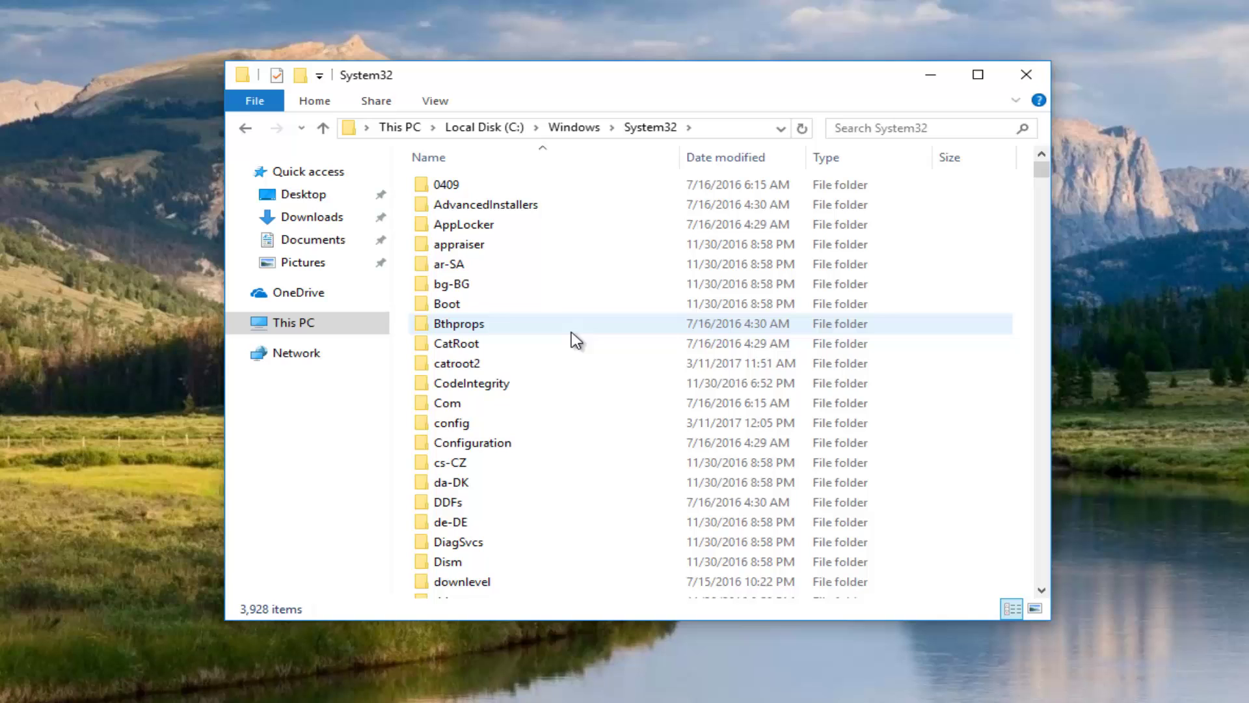
scroll(512, 376, "down", 1)
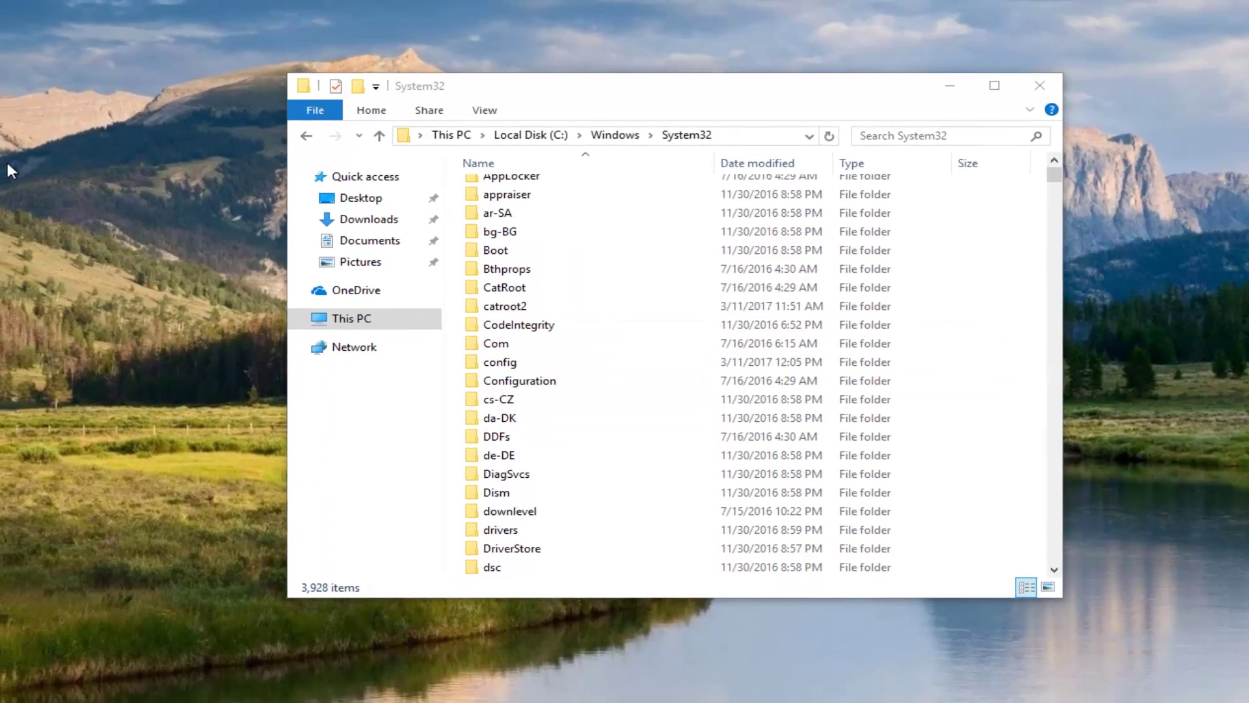
Step: Move SetACL from the desktop into System32, granting administrator permission
left_click(46, 206)
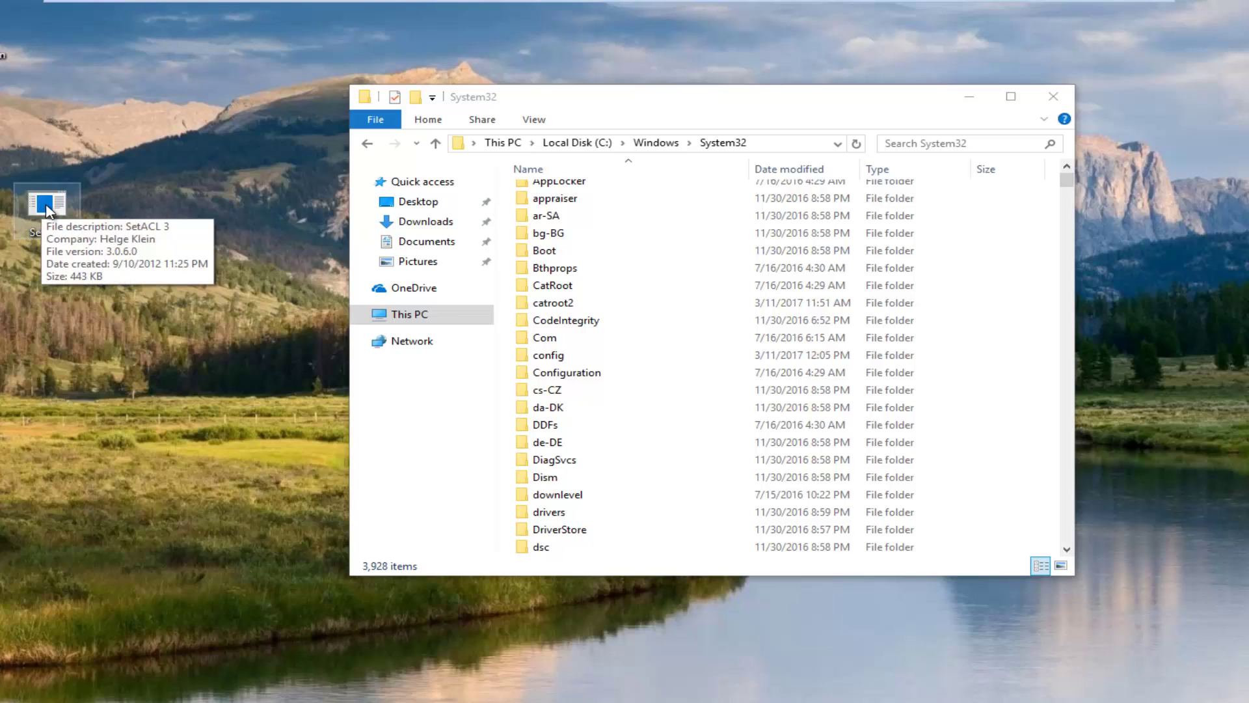
left_click_drag(46, 209, 730, 148)
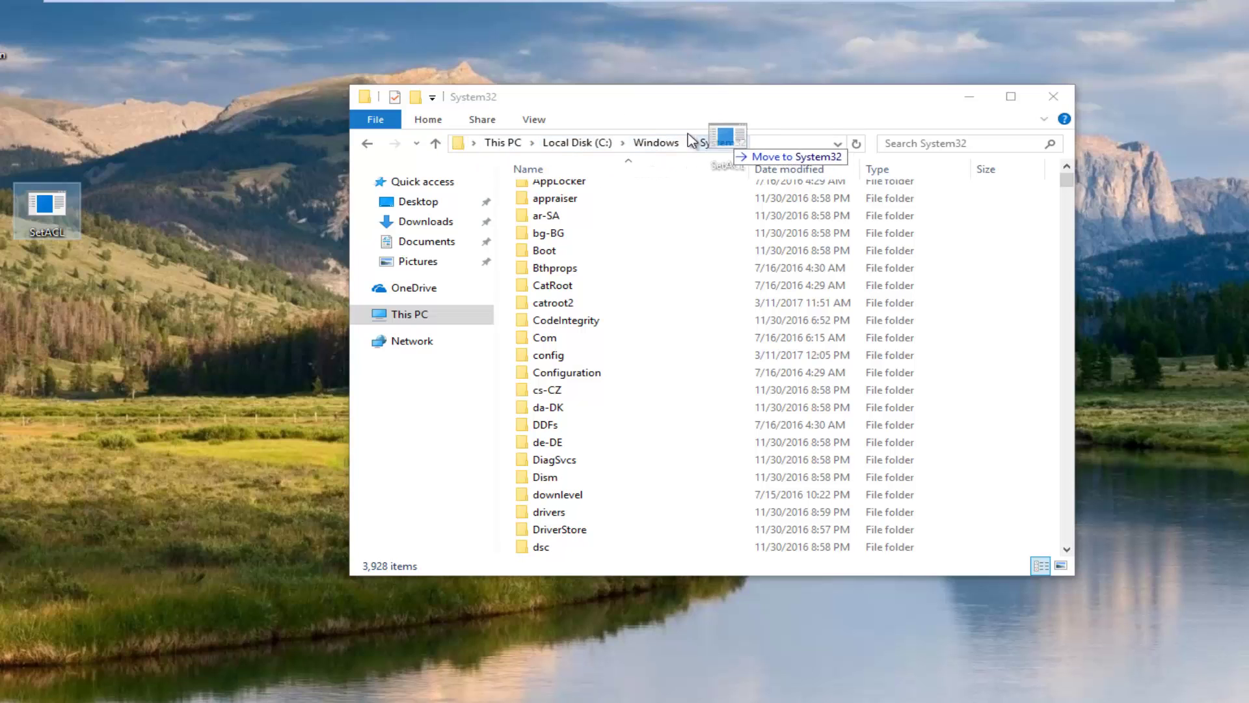
left_click_drag(730, 148, 724, 144)
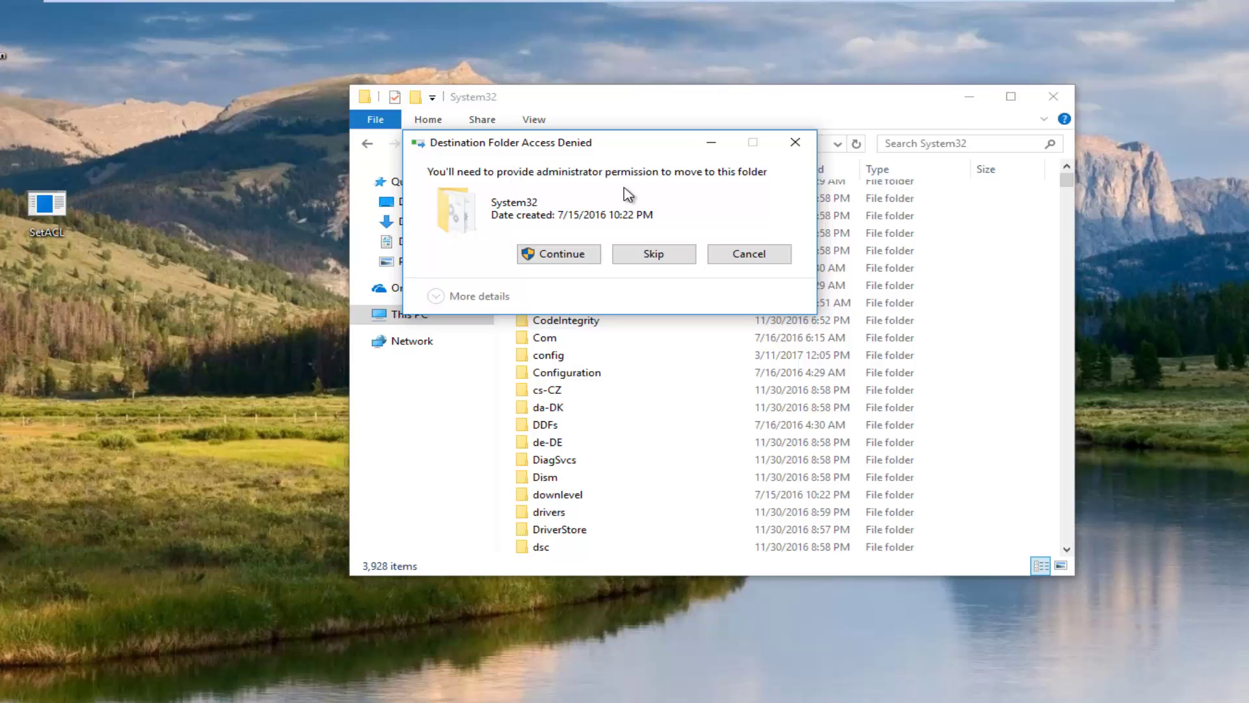
left_click(562, 257)
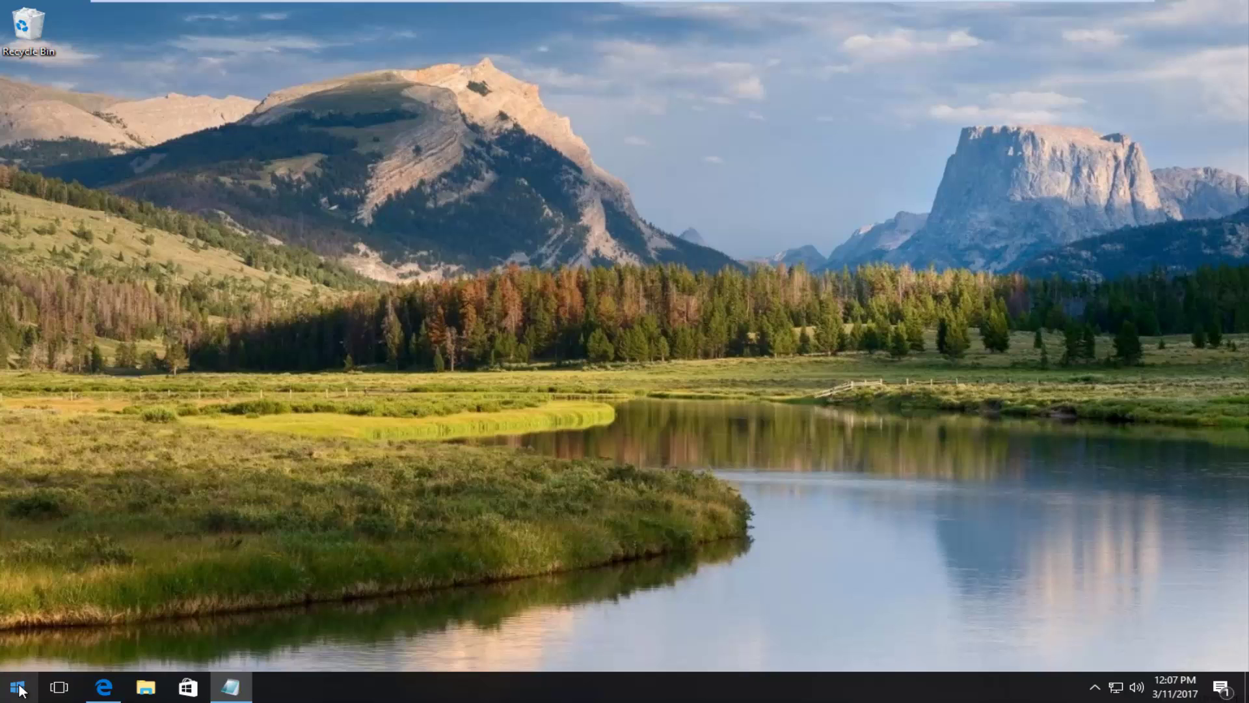
Step: Launch Command Prompt (Admin), approve User Account Control, and nudge the window aside
right_click(20, 692)
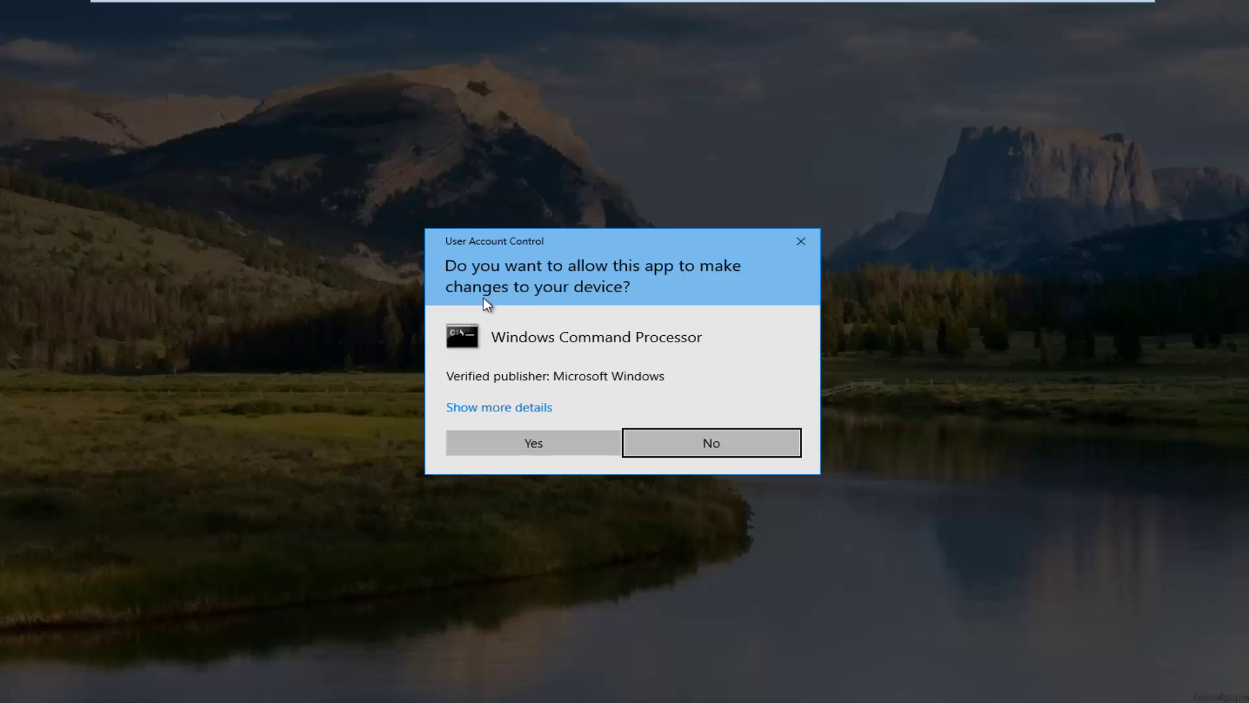
left_click(505, 445)
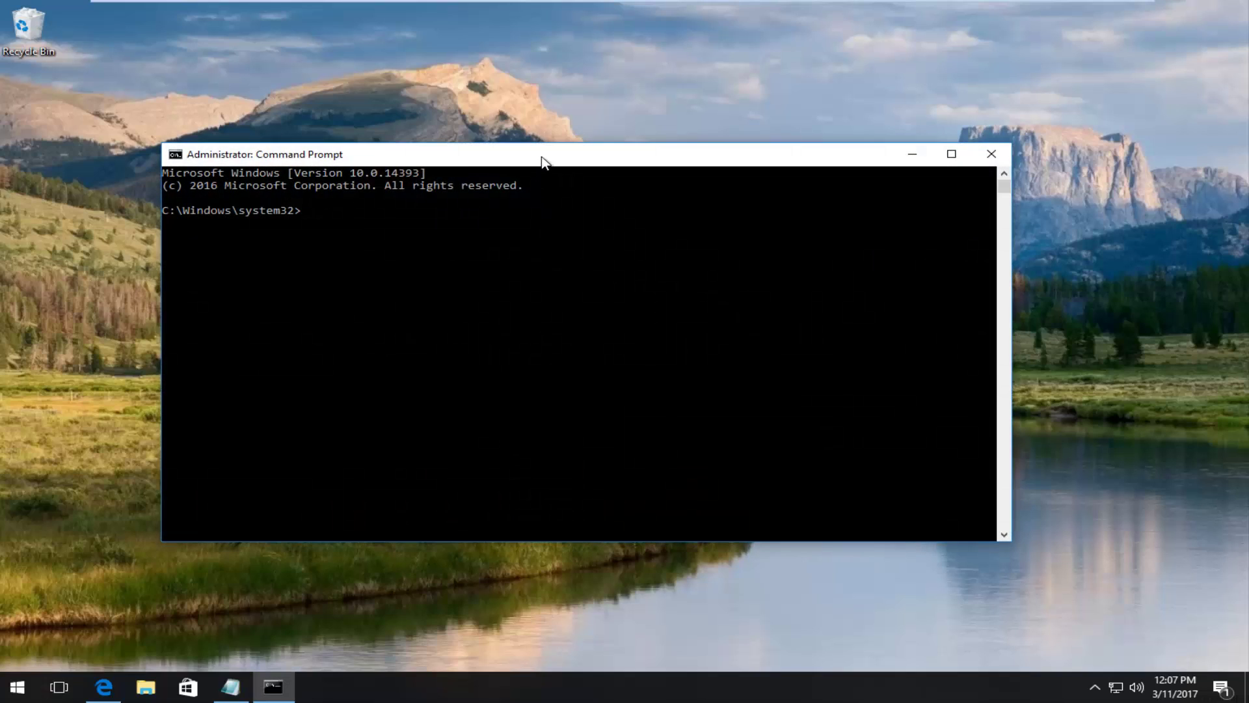
left_click_drag(543, 160, 591, 147)
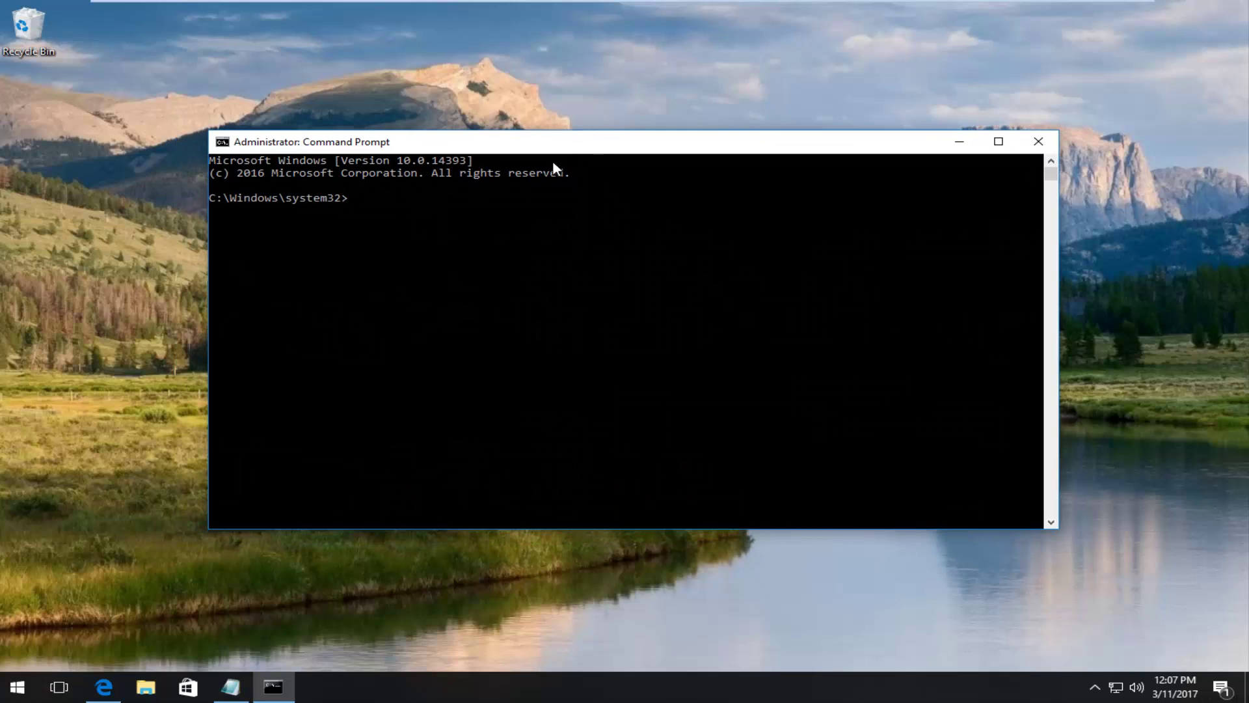
Step: Copy the SetACL command from Notepad's first line, then minimize Notepad
left_click(231, 688)
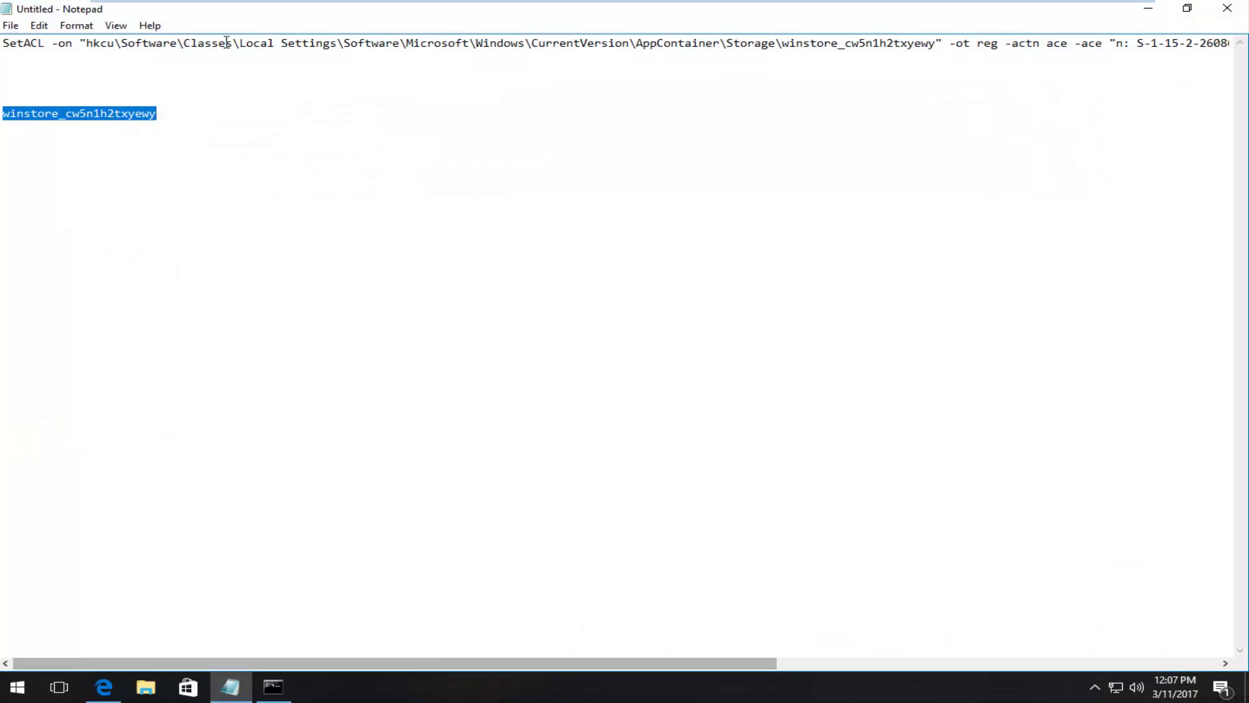
left_click_drag(4, 43, 1161, 59)
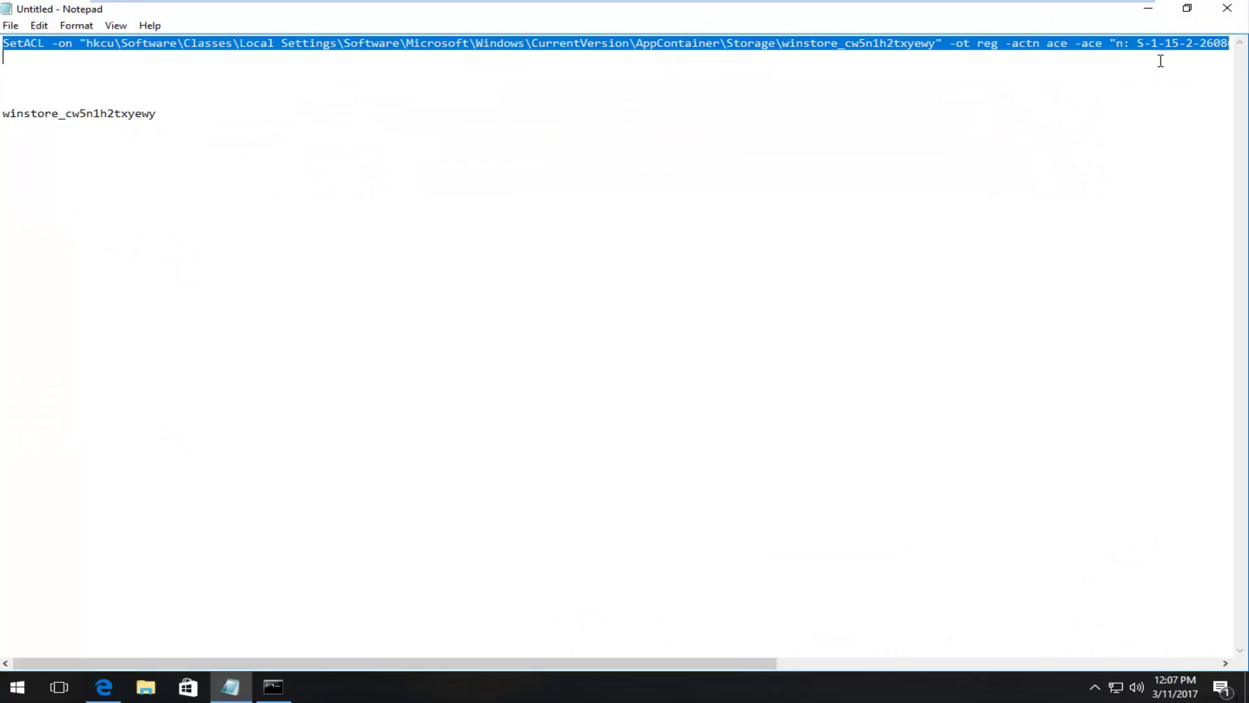
right_click(750, 45)
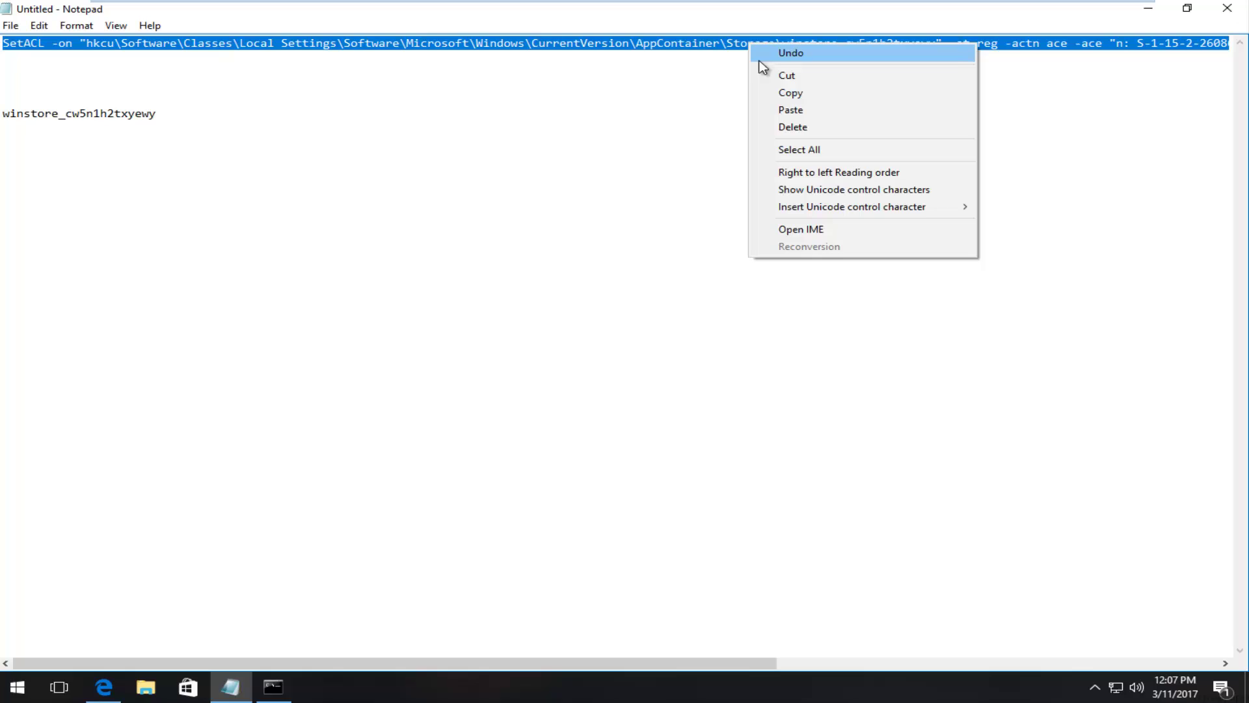
left_click(802, 93)
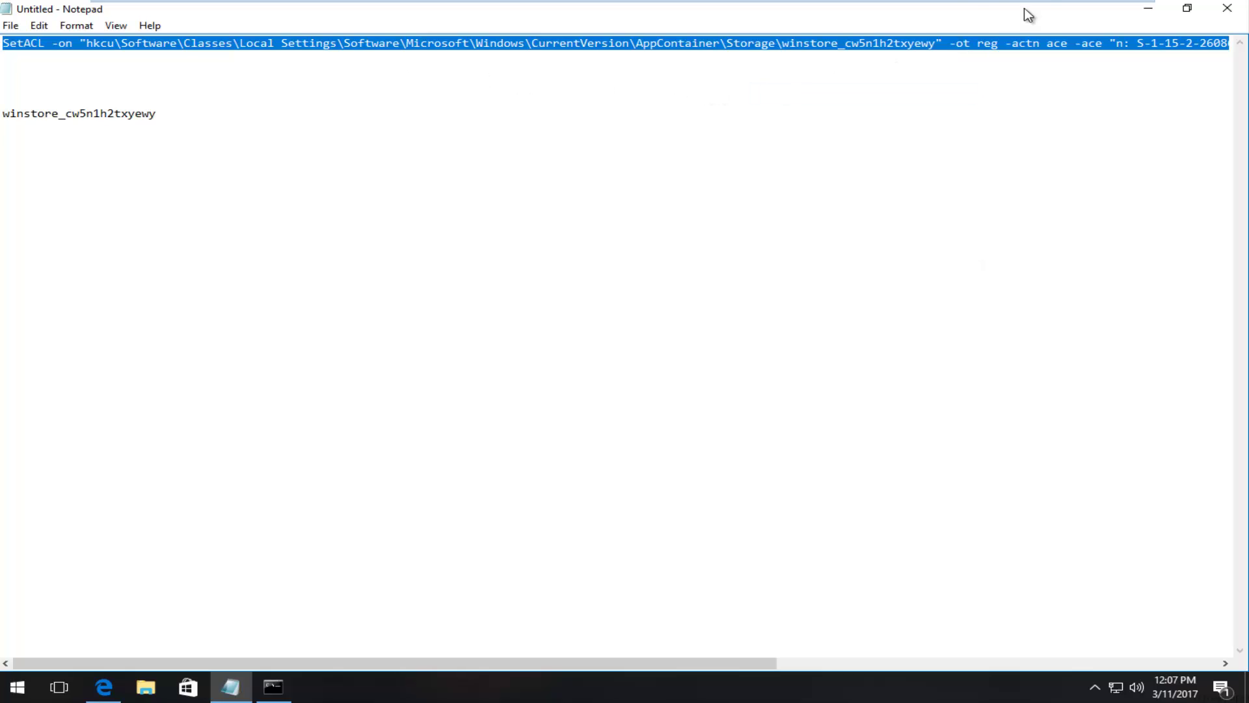
left_click(1149, 9)
Step: Paste and run the SetACL command for winstore_cw5n1h2txyewy, then close Command Prompt
key("ctrl+b")
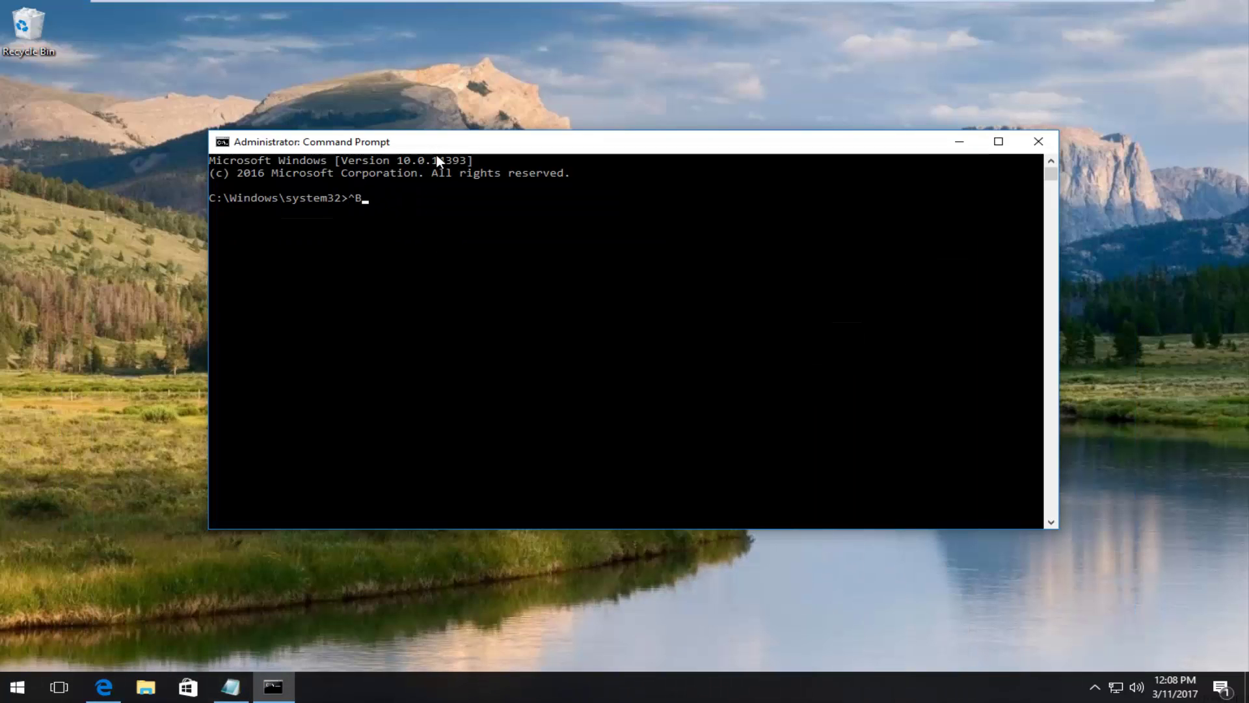
key("BackSpace")
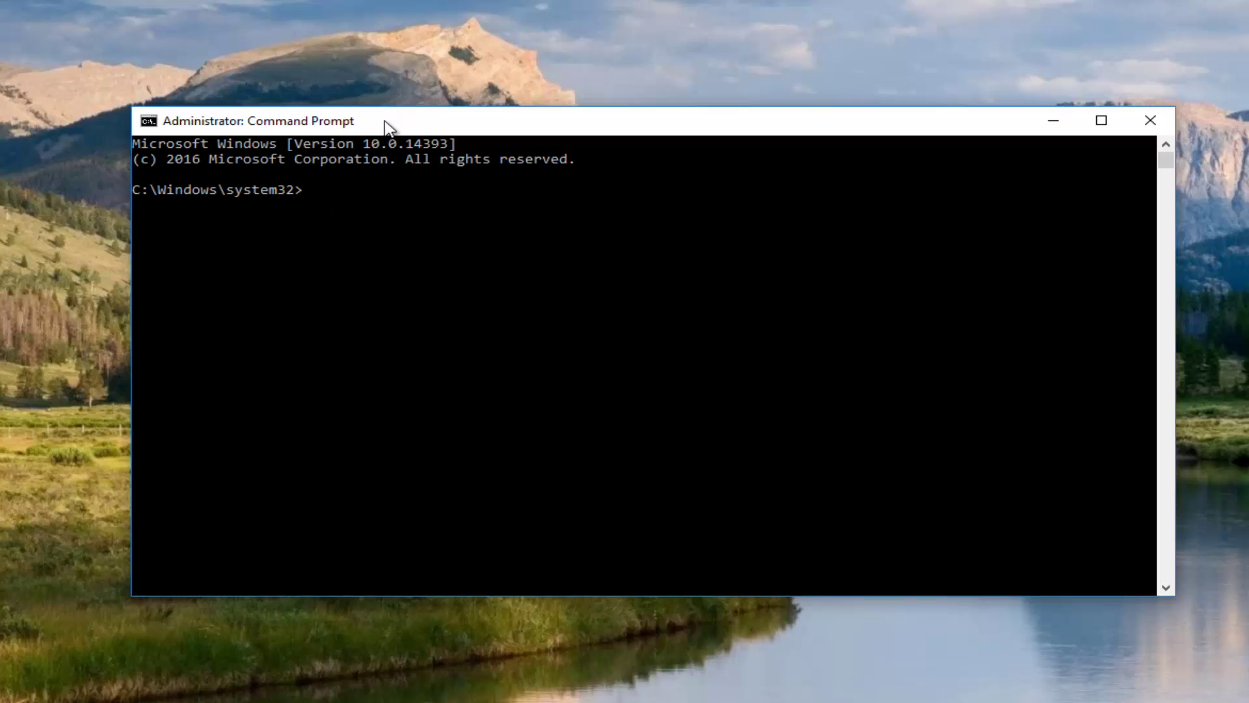
right_click(397, 121)
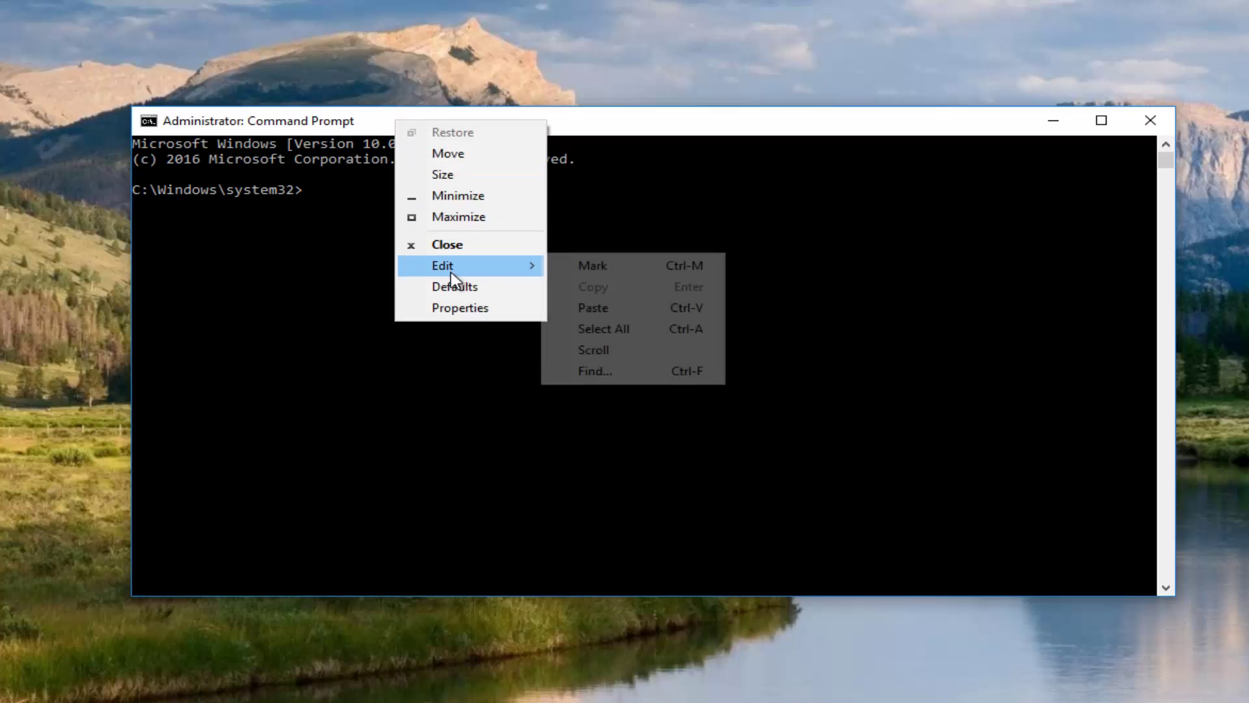
mouse_move(469, 266)
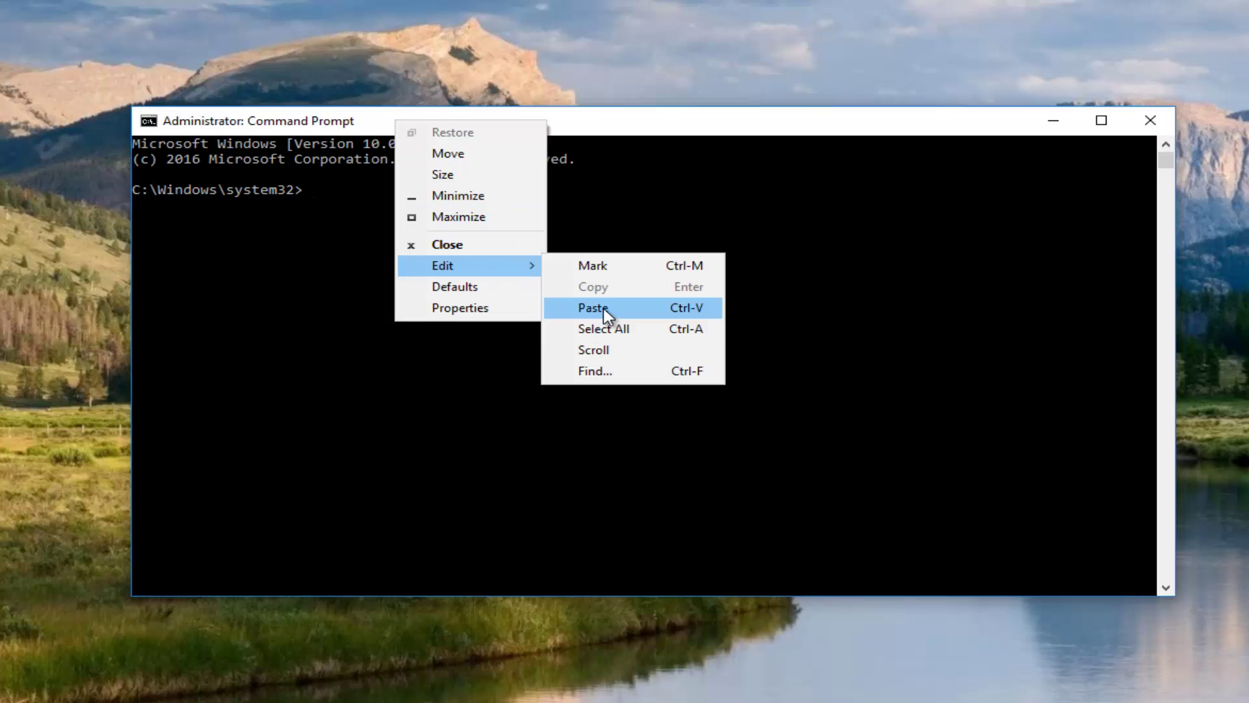
left_click(364, 111)
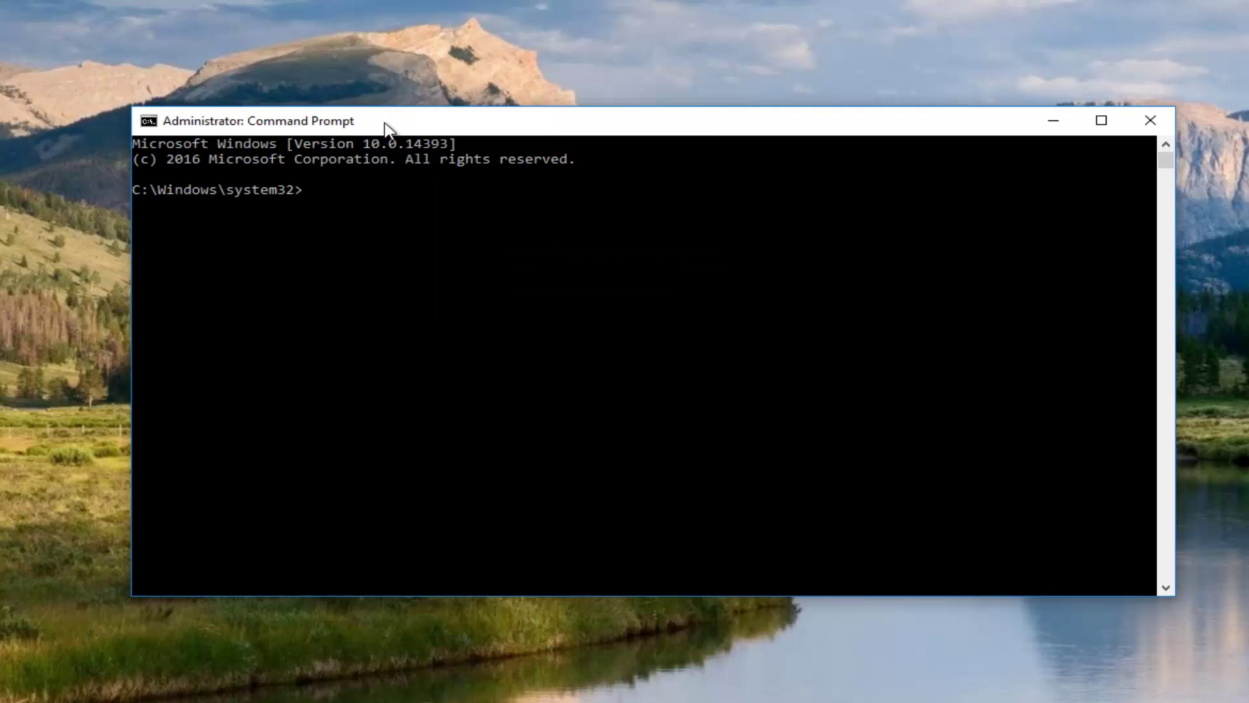
right_click(383, 123)
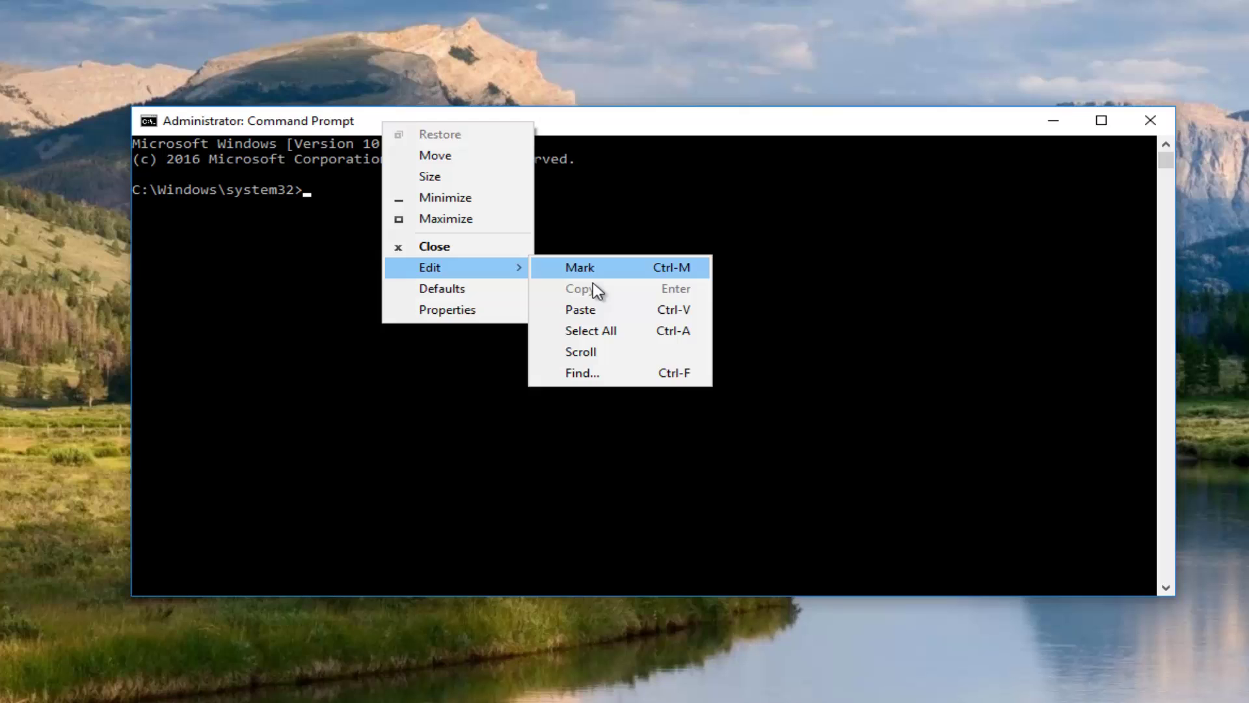
left_click(585, 311)
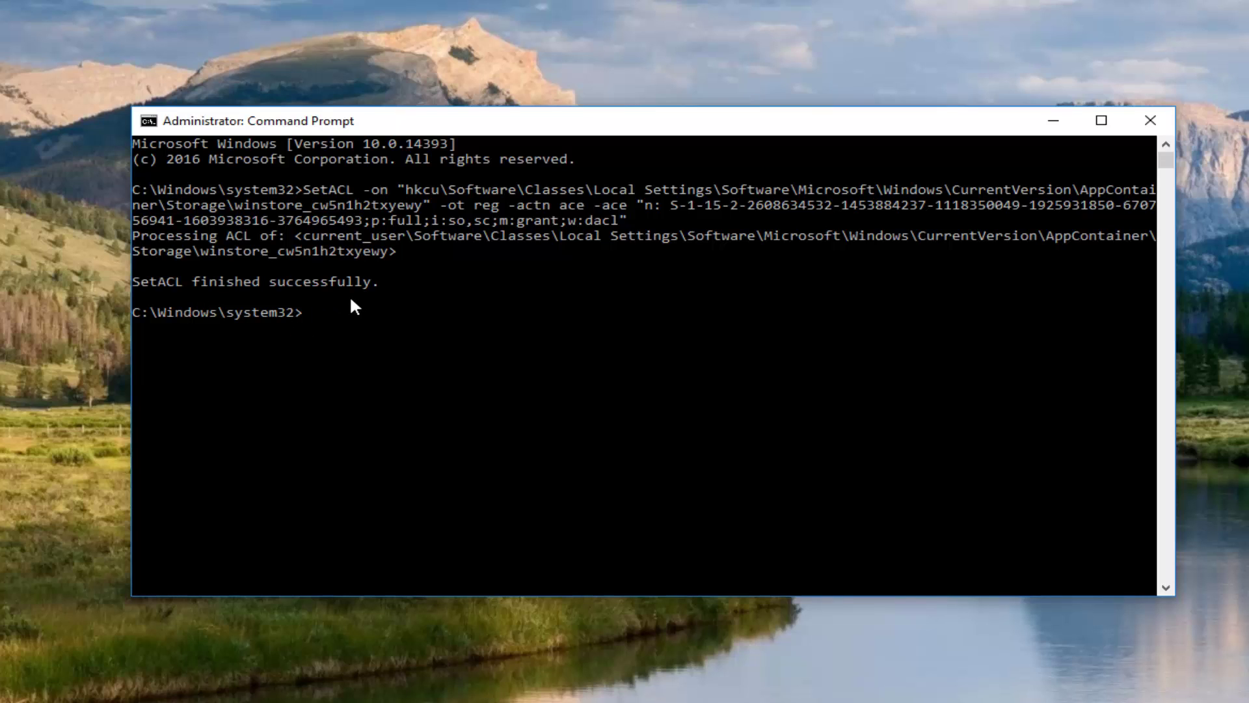
left_click(1150, 121)
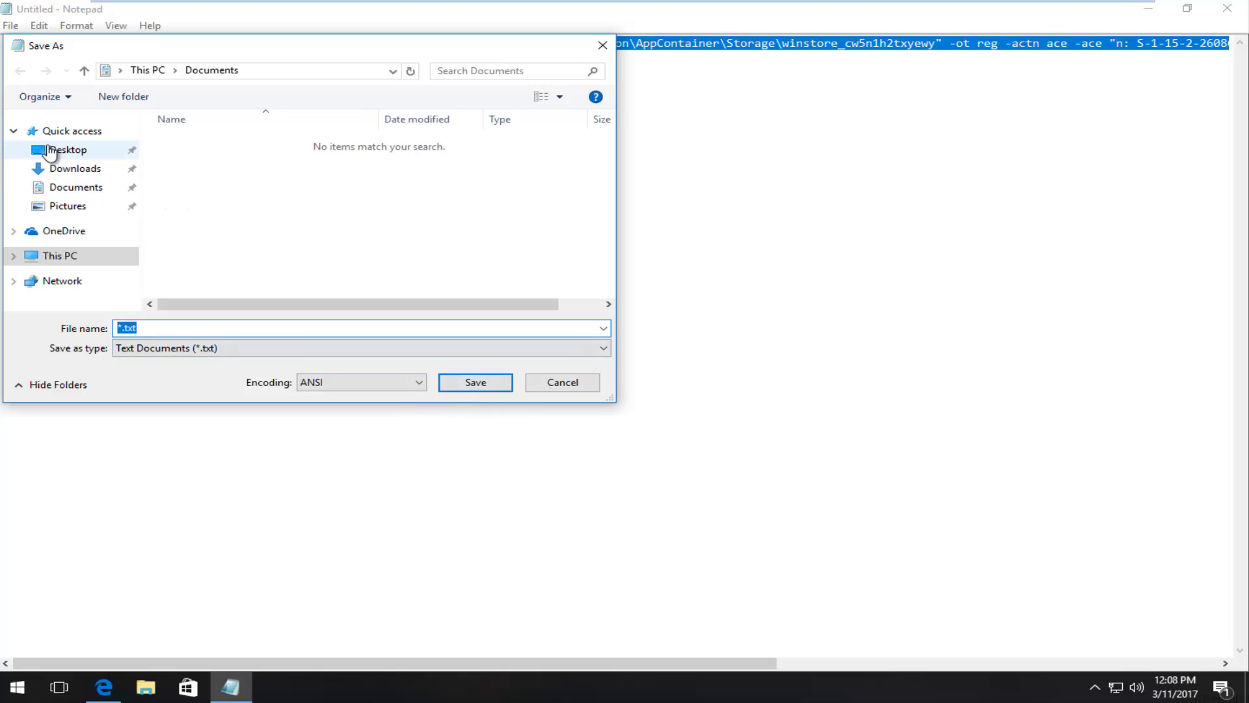
type("1")
Step: Save the Notepad notes as '1' on the Desktop and close Notepad
left_click(53, 152)
left_click(446, 381)
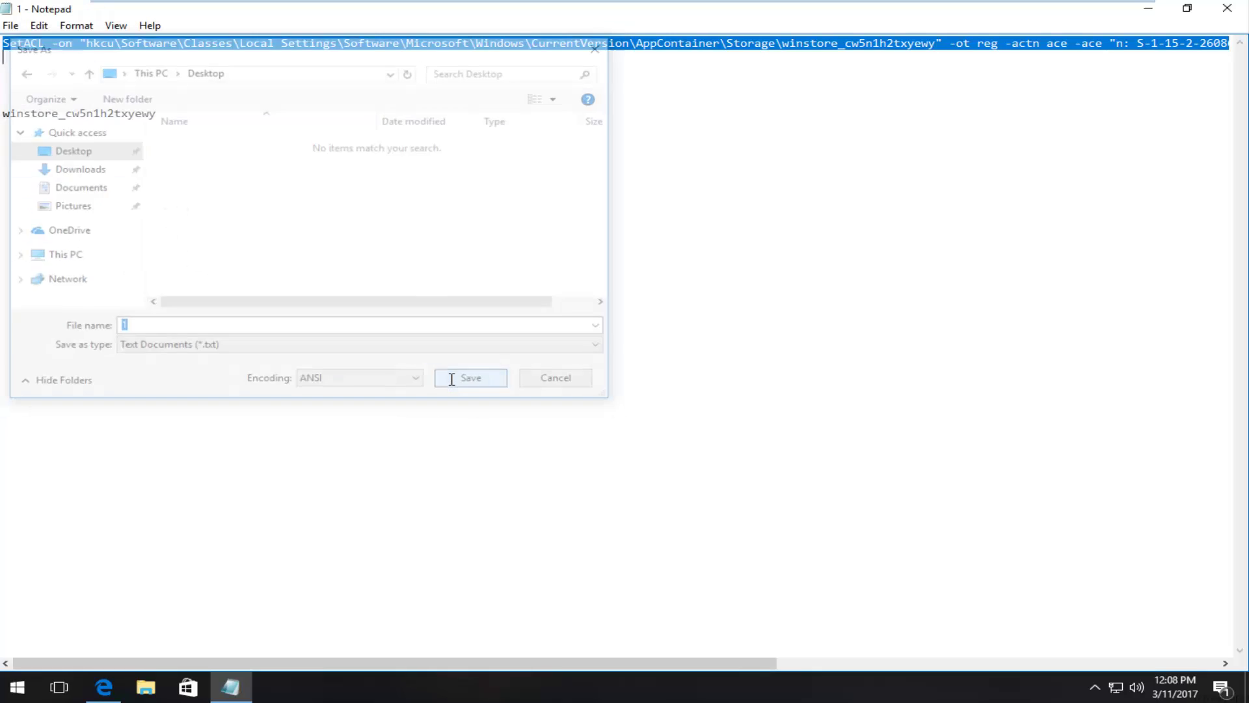
left_click(1238, 10)
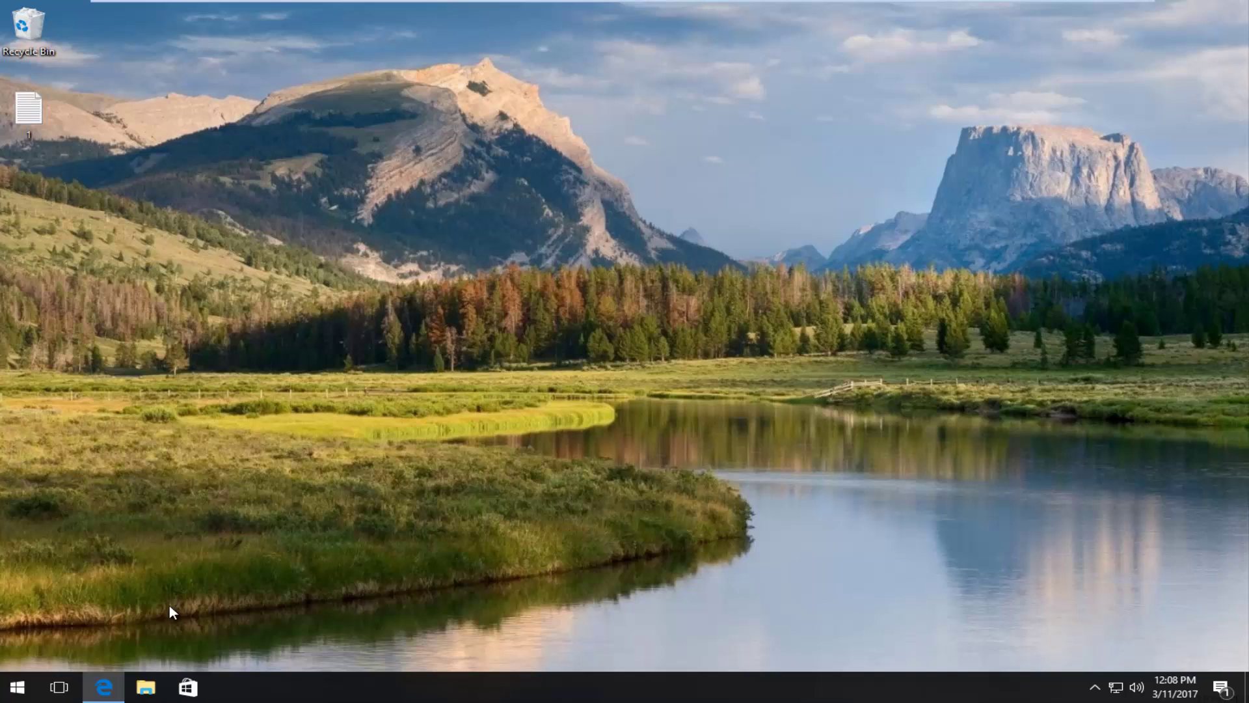
Step: Close Microsoft Edge from its taskbar jump list, then dismiss Start's power options
left_click_drag(118, 683, 118, 661)
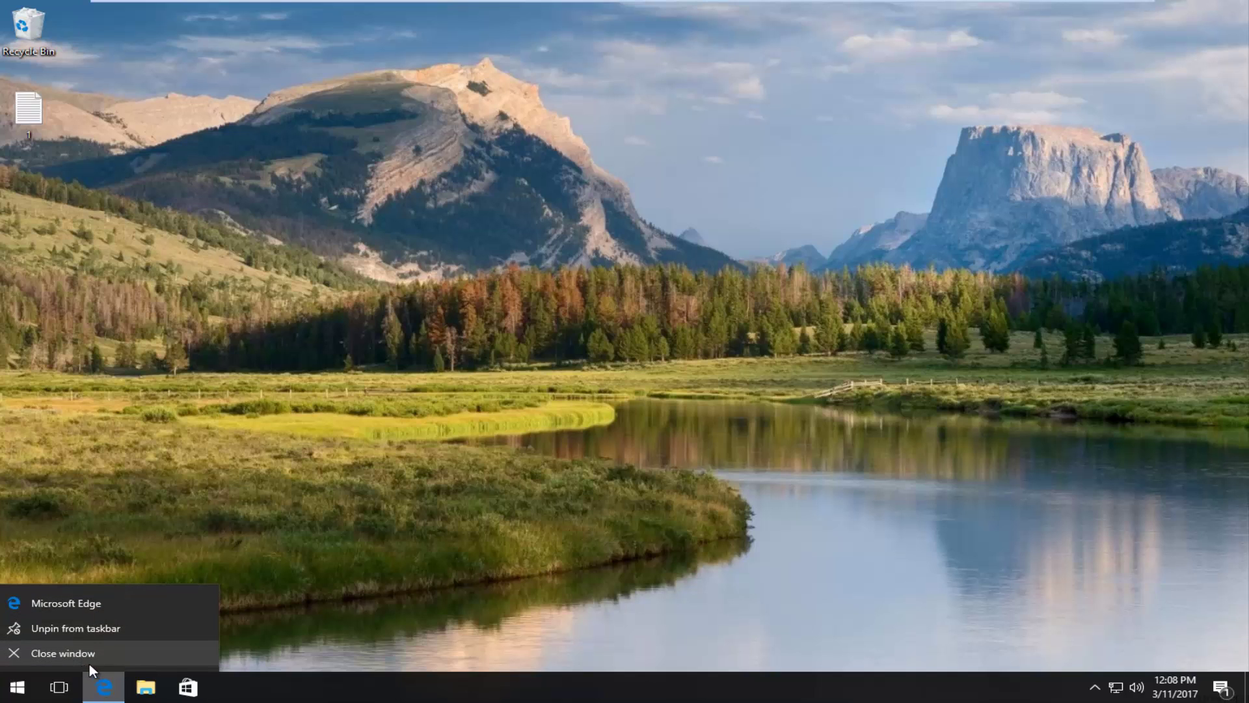
left_click(72, 656)
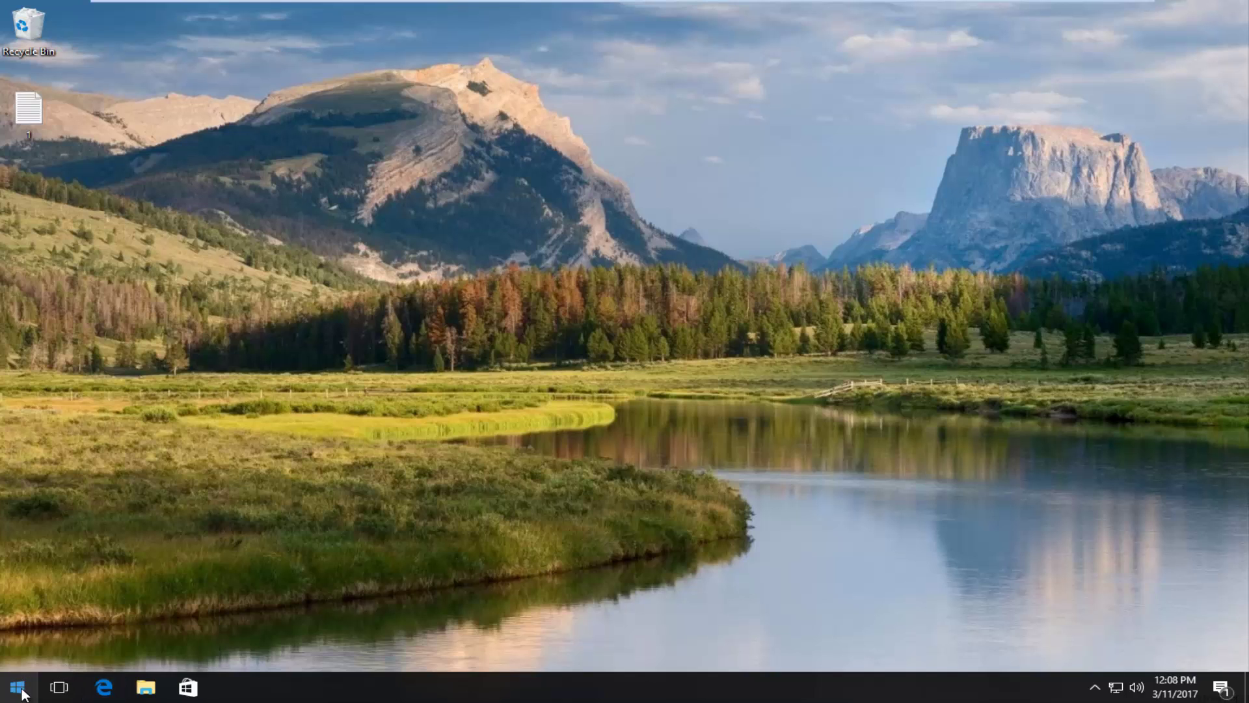
left_click(41, 674)
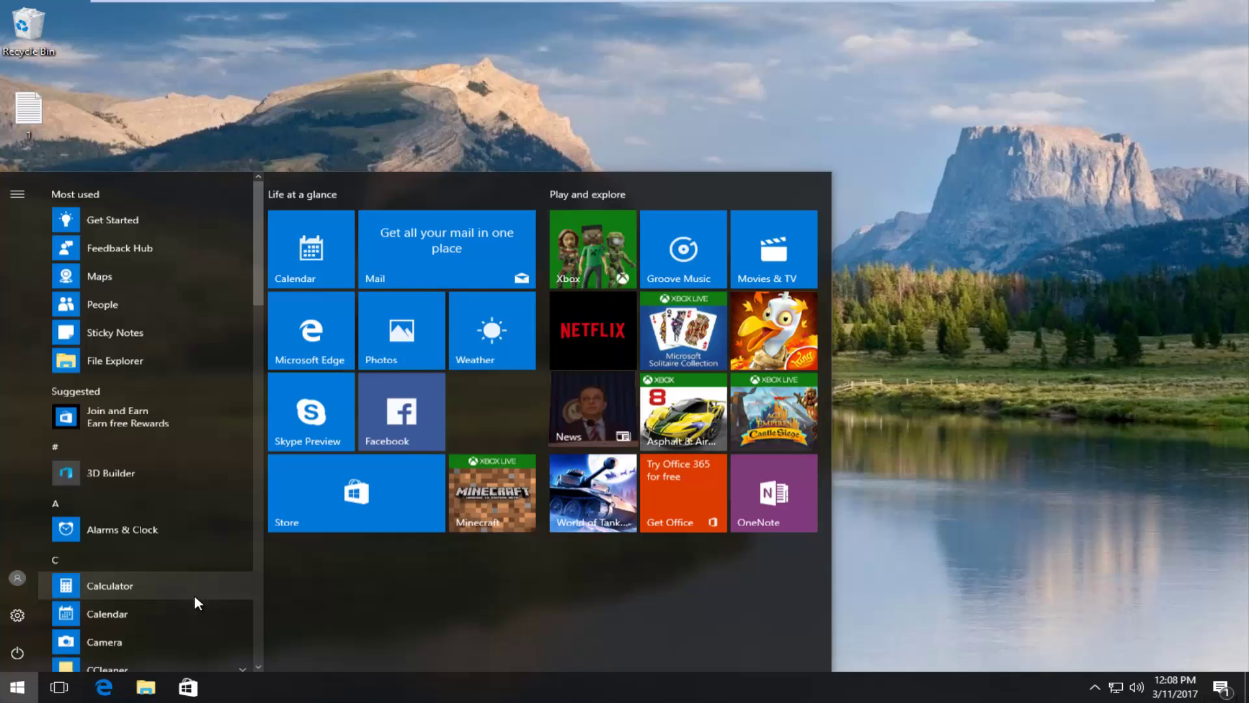
left_click(15, 652)
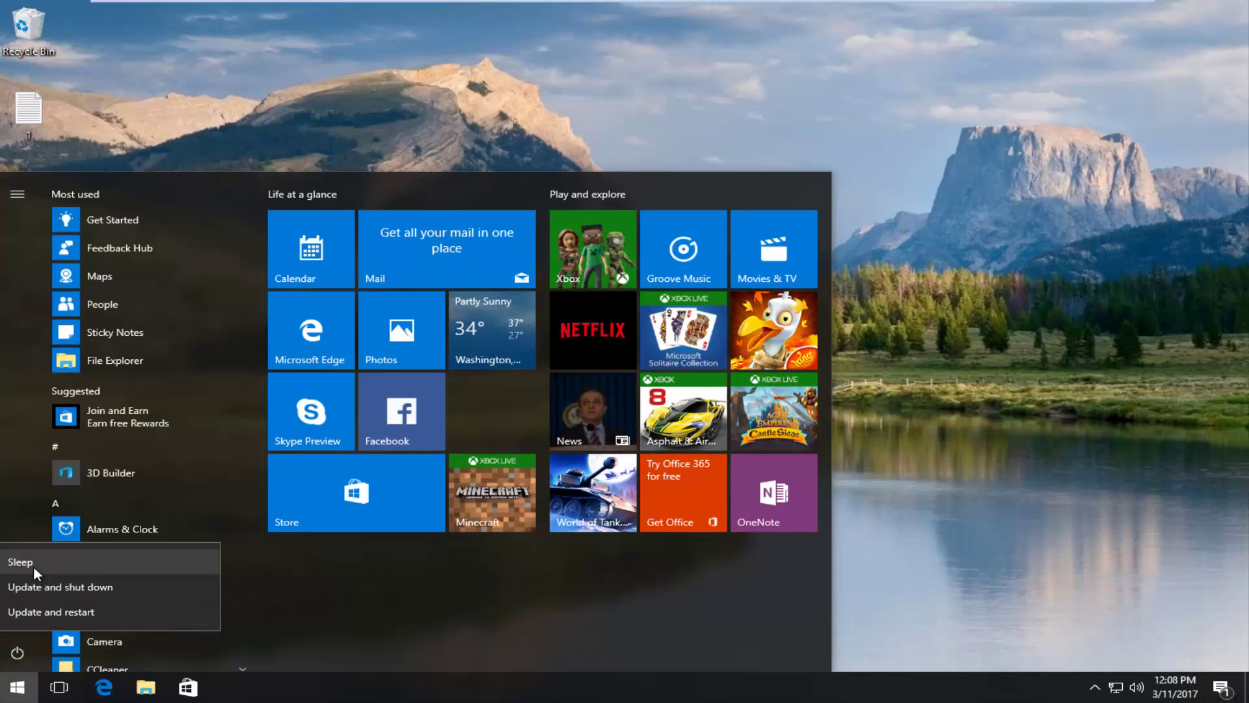
left_click(1023, 467)
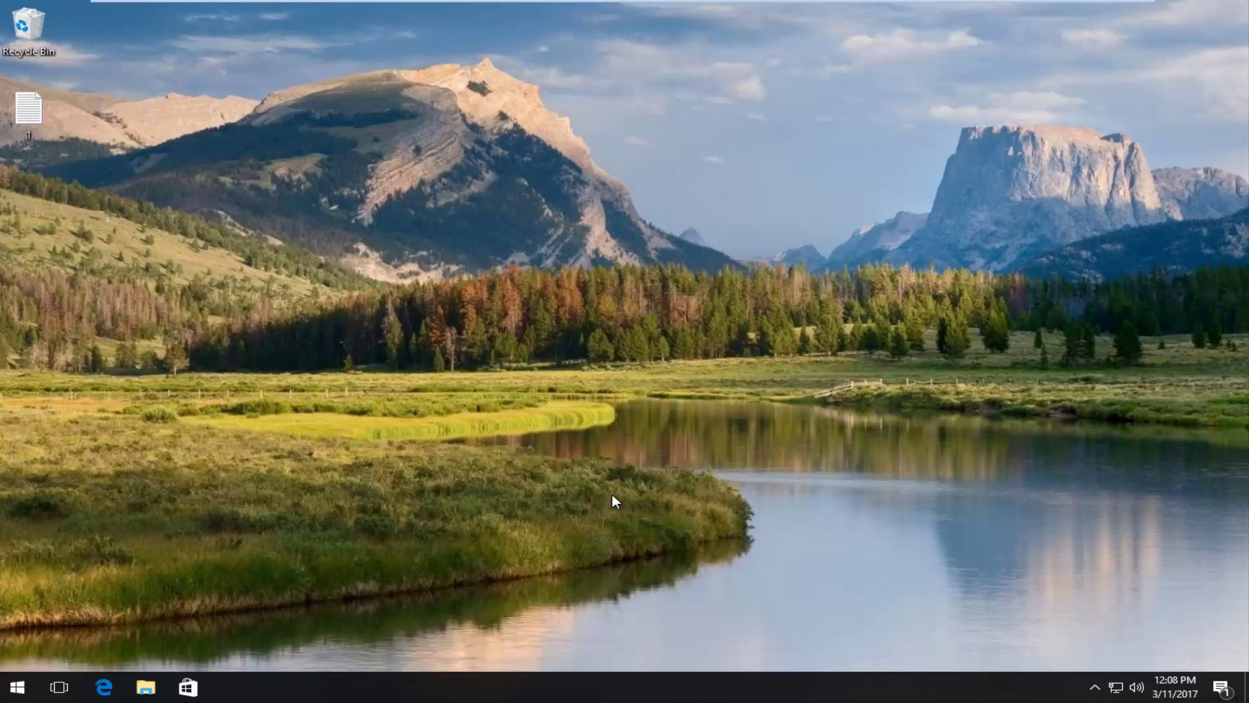